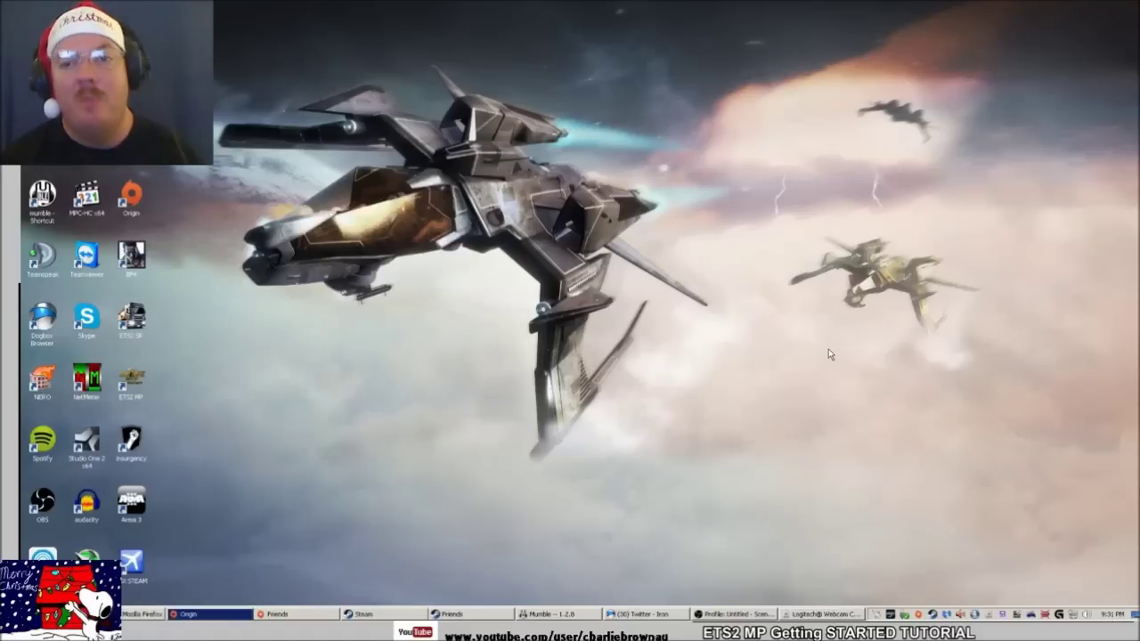
Switch to Steam, take its window out of full-screen size, and reposition and enlarge it beside the desktop icons.
{"action": "left_click", "coordinate": [422, 615]}
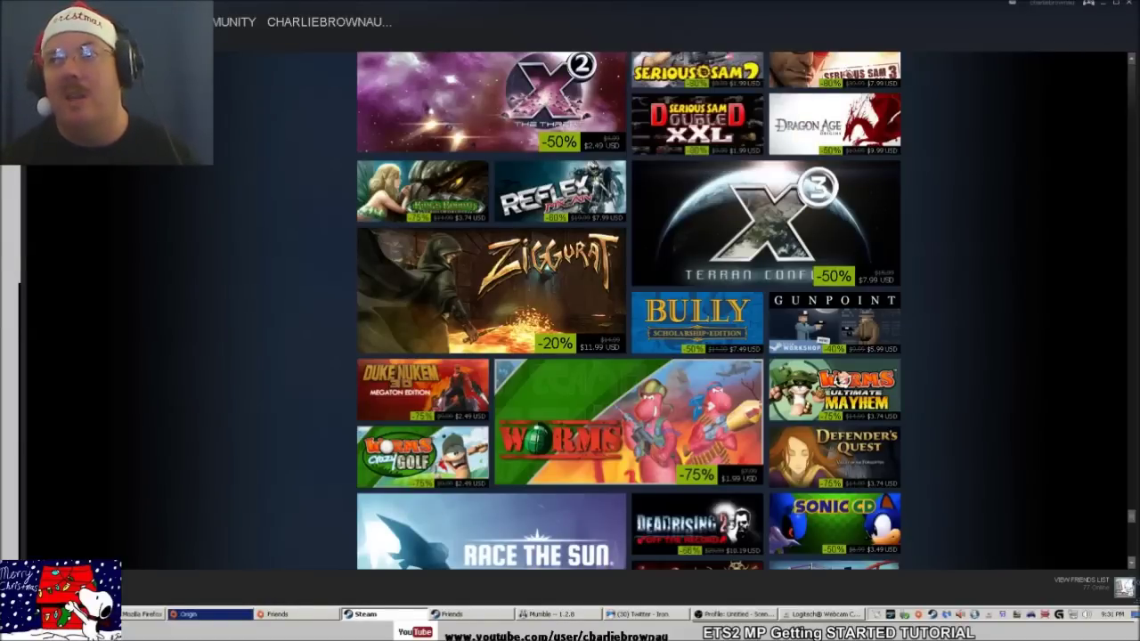
{"action": "key", "text": "super+Down"}
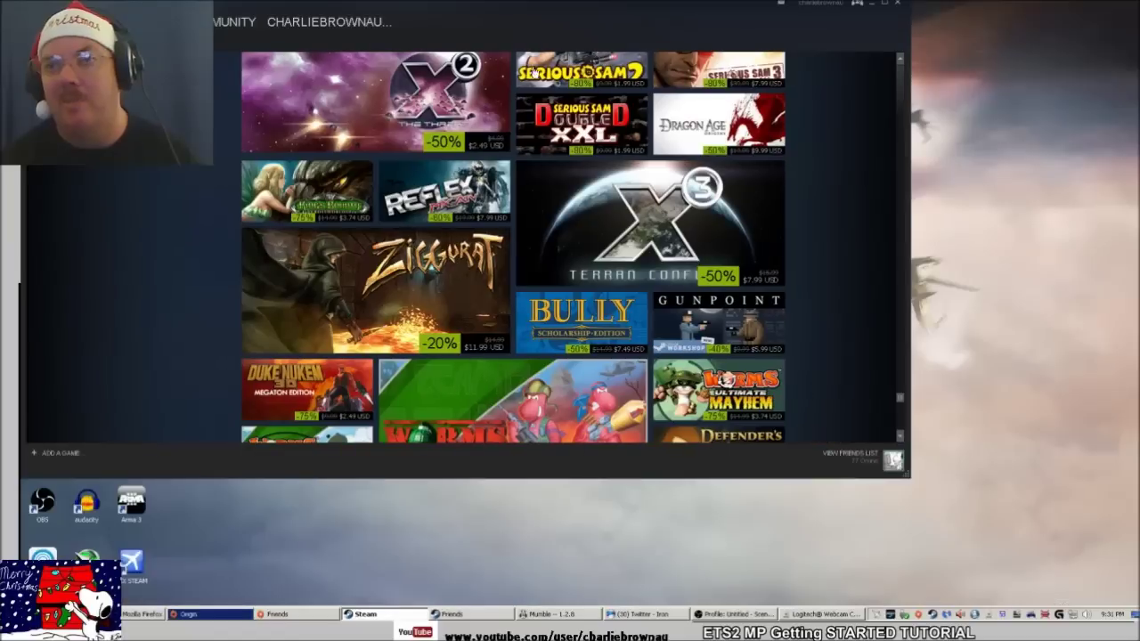
{"action": "left_click_drag", "start_coordinate": [703, 9], "coordinate": [937, 18]}
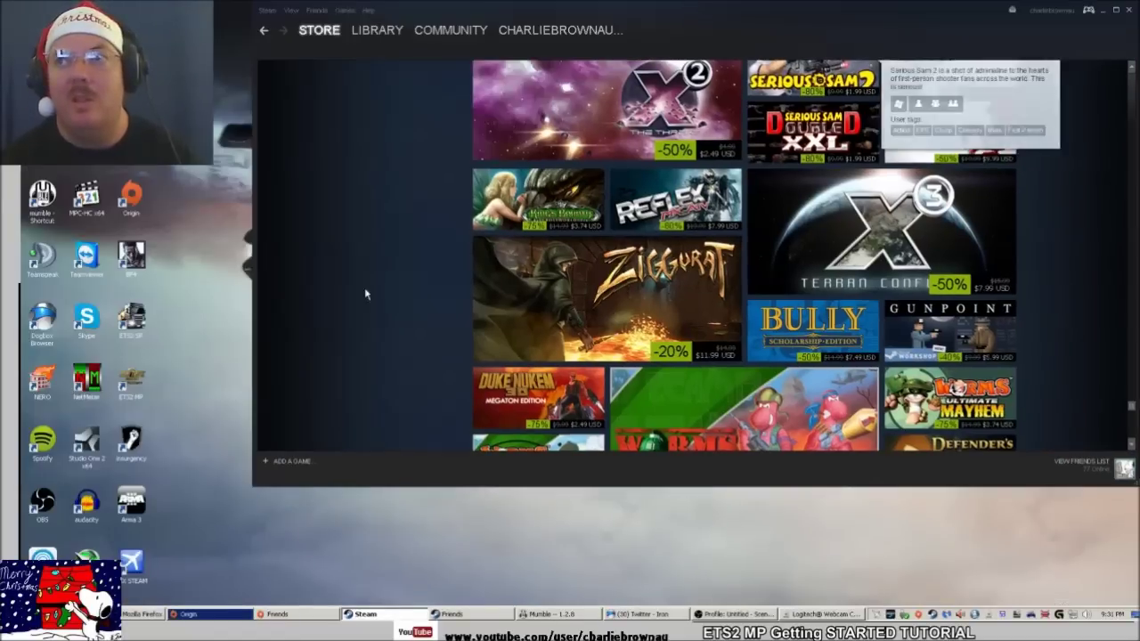
{"action": "left_click_drag", "start_coordinate": [252, 489], "coordinate": [153, 581]}
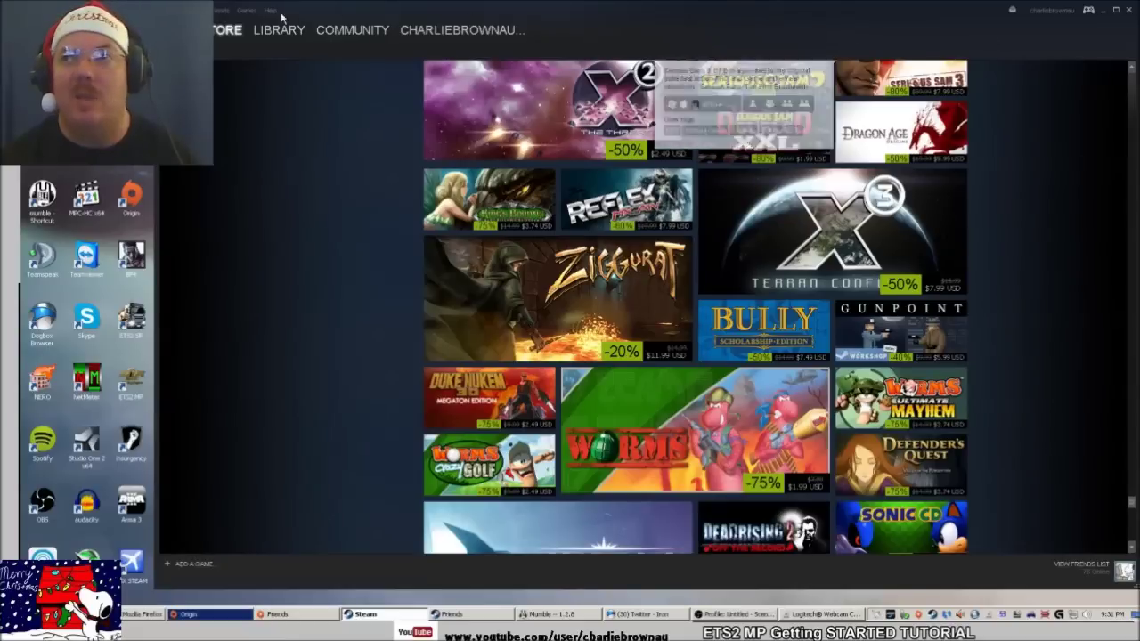
Return to the store front page, search for "truck", and open the Euro Truck Simulator 2 store page.
{"action": "left_click", "coordinate": [227, 32]}
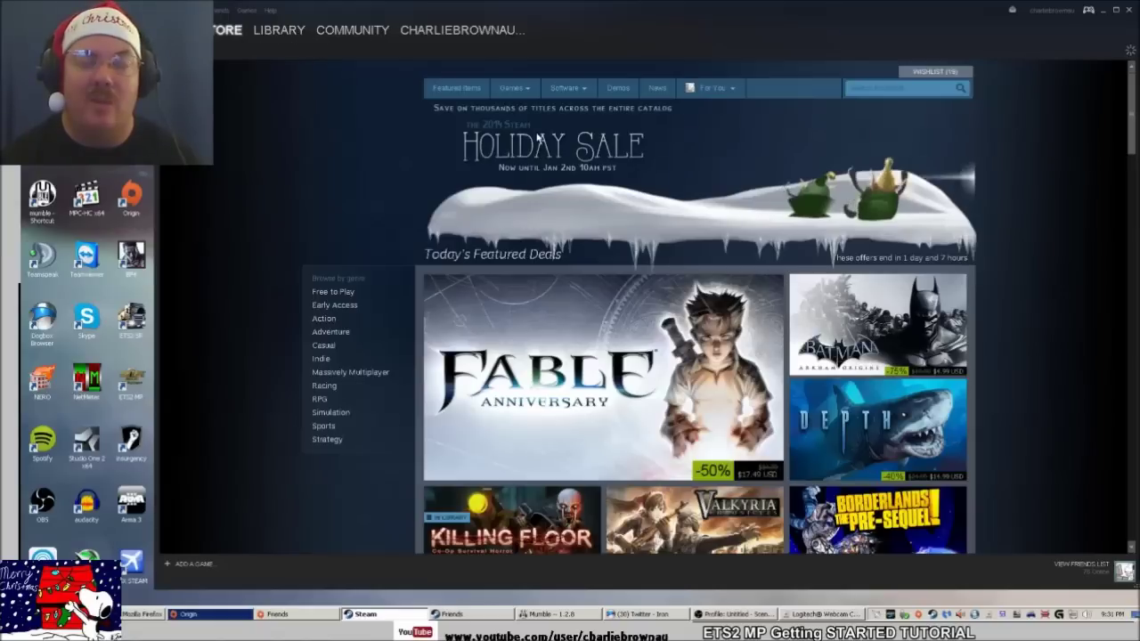
{"action": "left_click", "coordinate": [891, 87]}
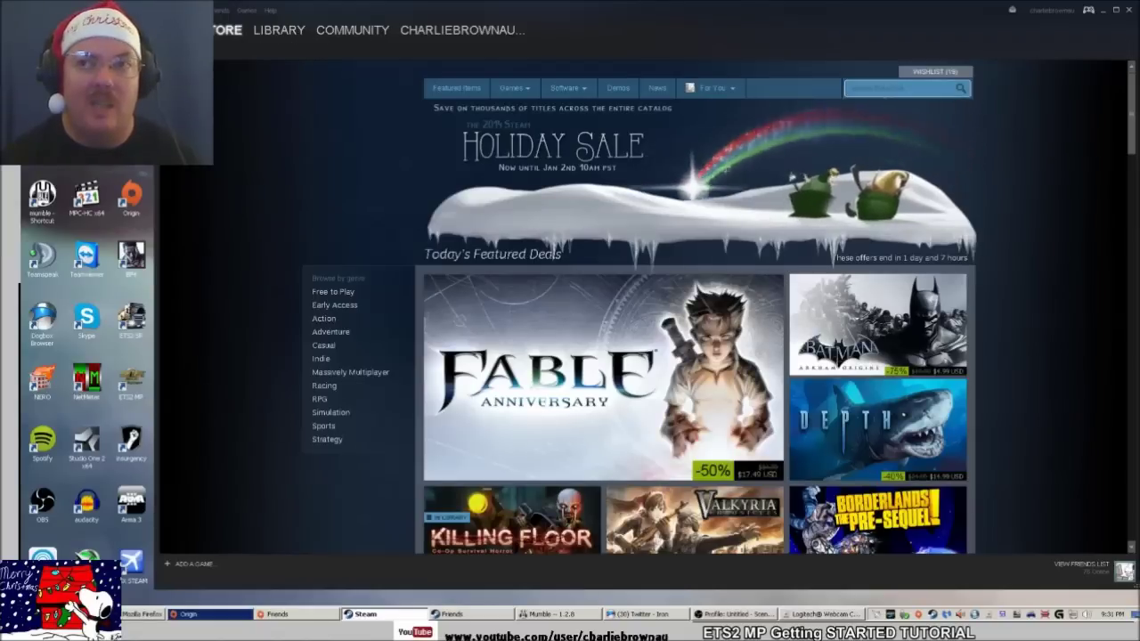
{"action": "type", "text": "ets"}
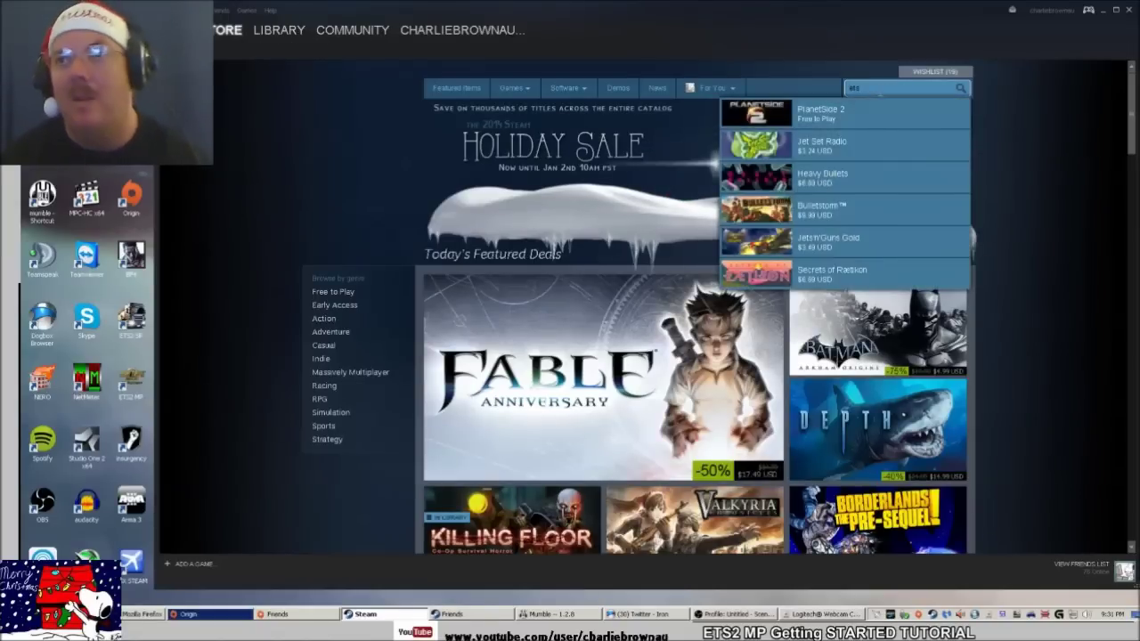
{"action": "type", "text": "2"}
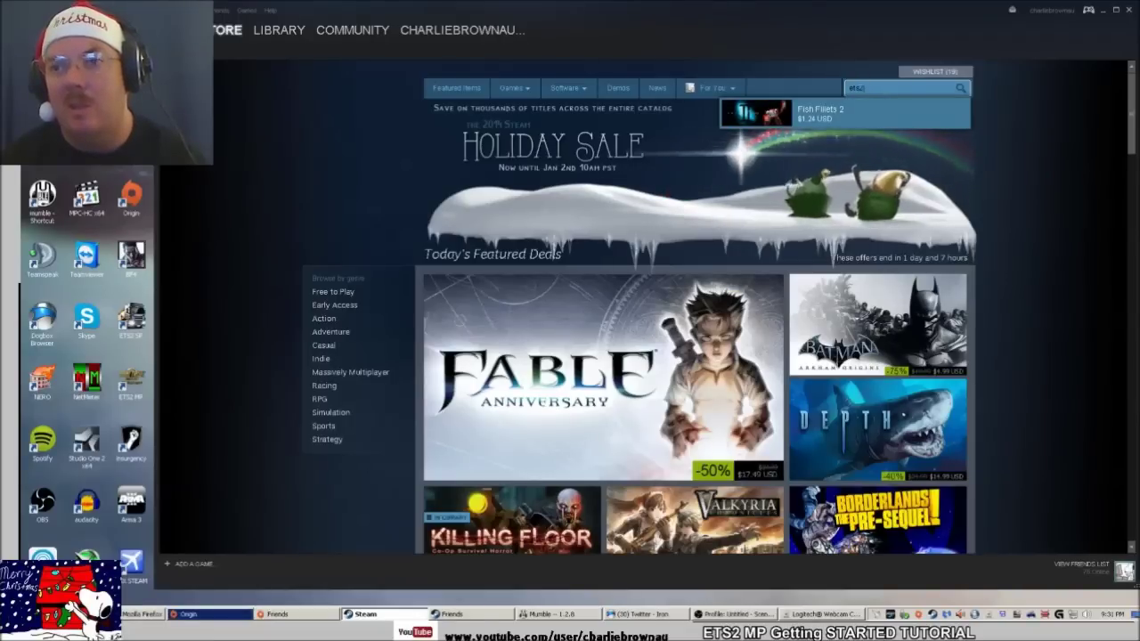
{"action": "left_click_drag", "start_coordinate": [869, 87], "coordinate": [837, 86]}
{"action": "type", "text": "truck"}
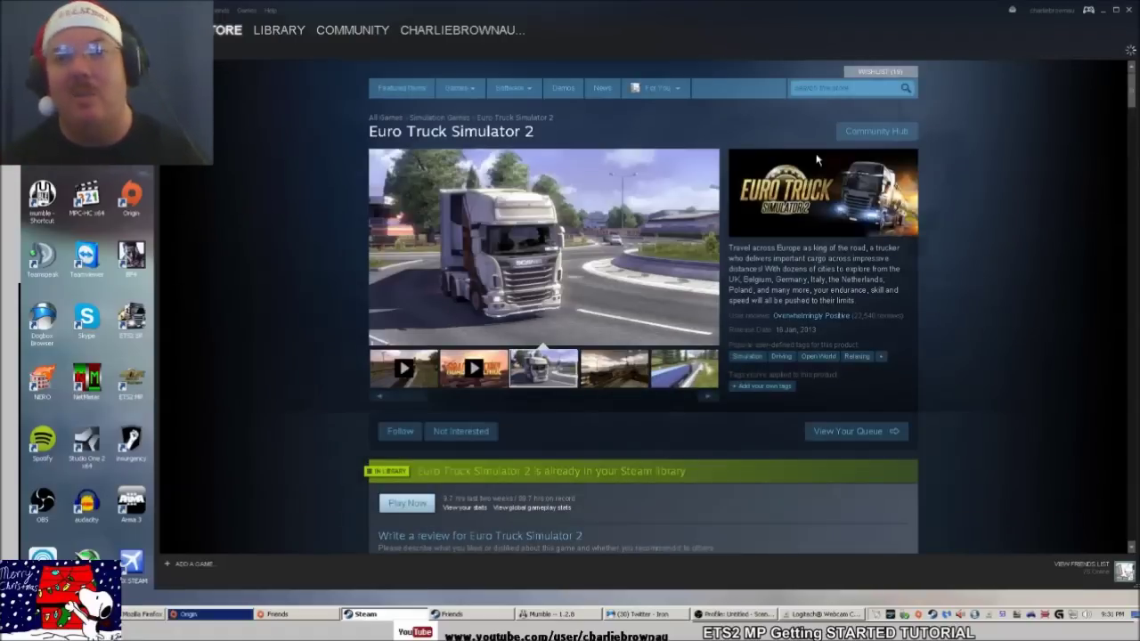
Examine the Euro Truck Simulator 2 store page, including its purchase options, bundles, downloadable content and demo.
{"action": "scroll", "coordinate": [731, 307], "scroll_direction": "down", "scroll_amount": 3}
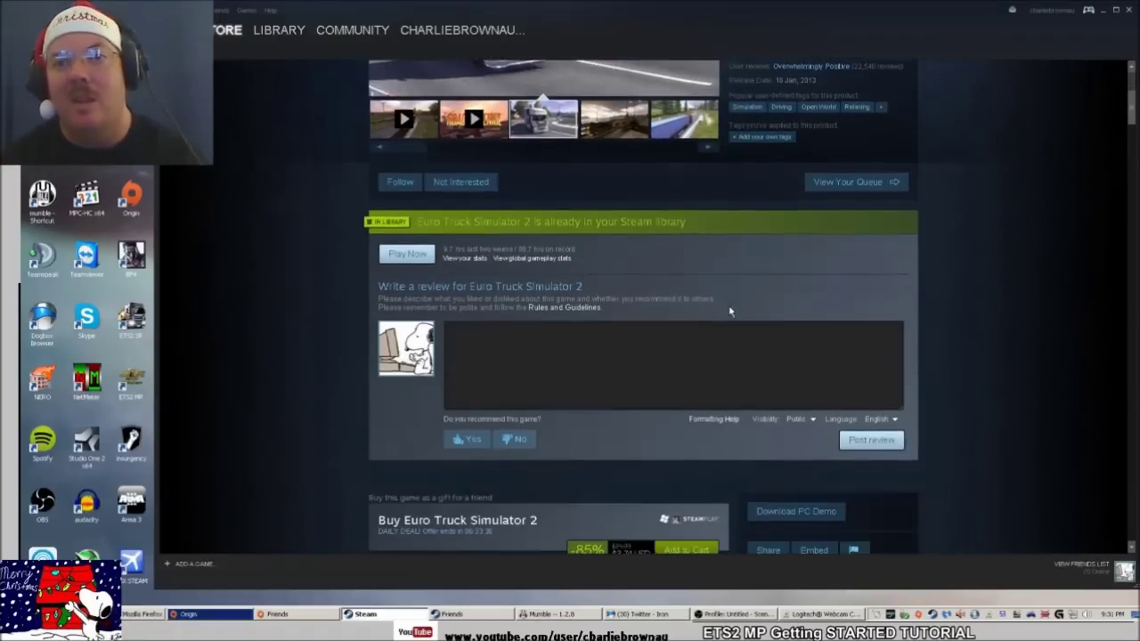
{"action": "scroll", "coordinate": [731, 311], "scroll_direction": "down", "scroll_amount": 3}
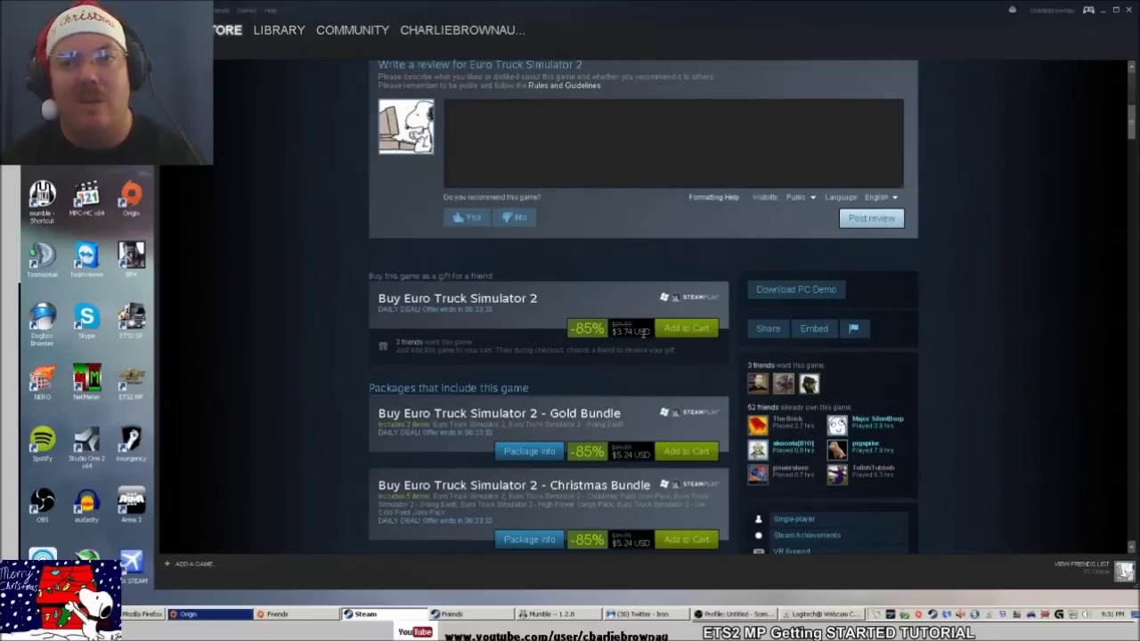
{"action": "scroll", "coordinate": [654, 334], "scroll_direction": "down", "scroll_amount": 1}
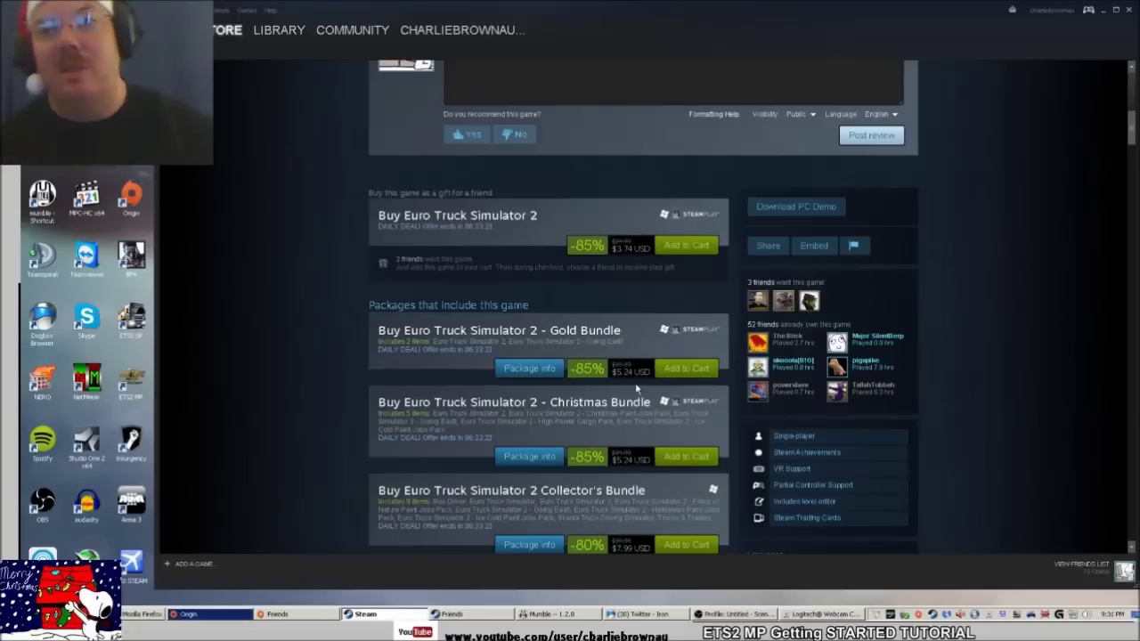
{"action": "scroll", "coordinate": [699, 380], "scroll_direction": "down", "scroll_amount": 1}
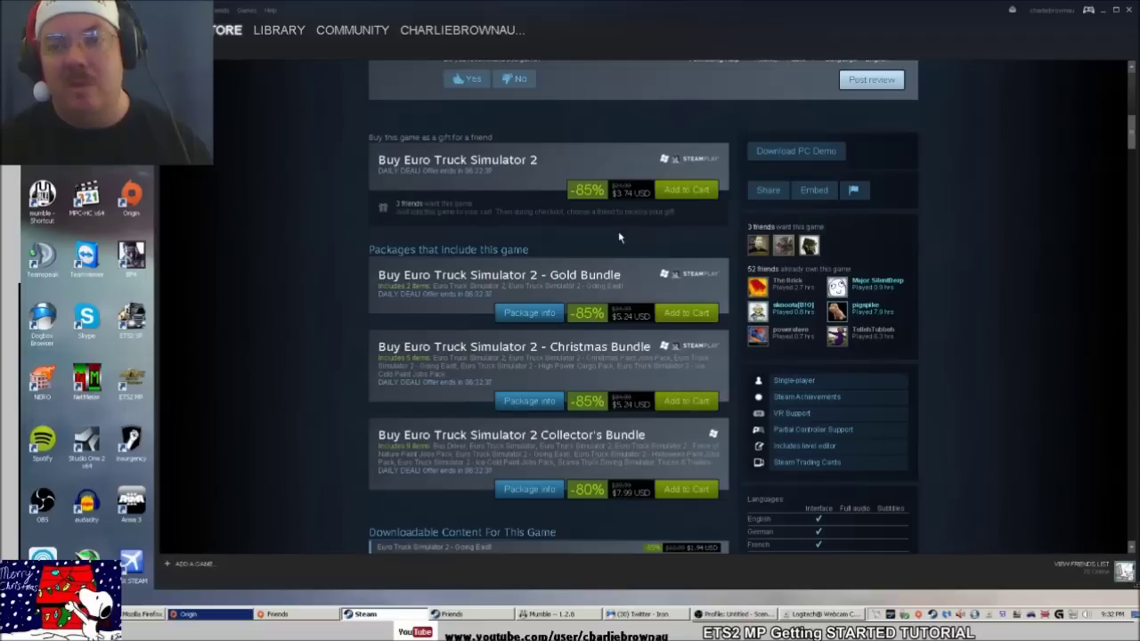
{"action": "scroll", "coordinate": [517, 414], "scroll_direction": "down", "scroll_amount": 5}
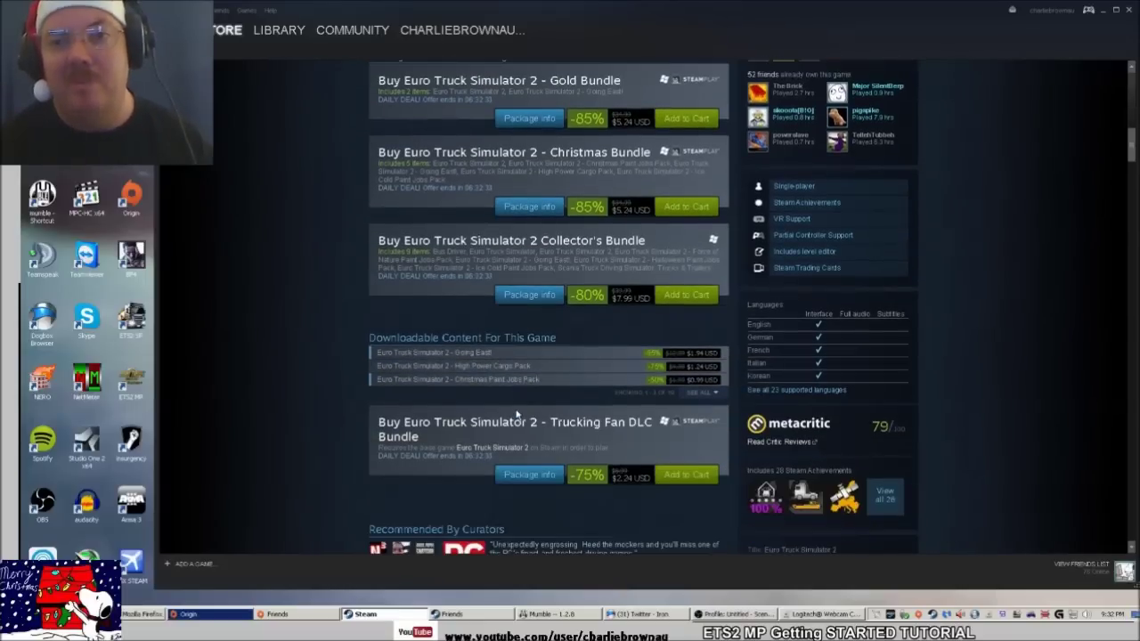
{"action": "scroll", "coordinate": [517, 414], "scroll_direction": "down", "scroll_amount": 4}
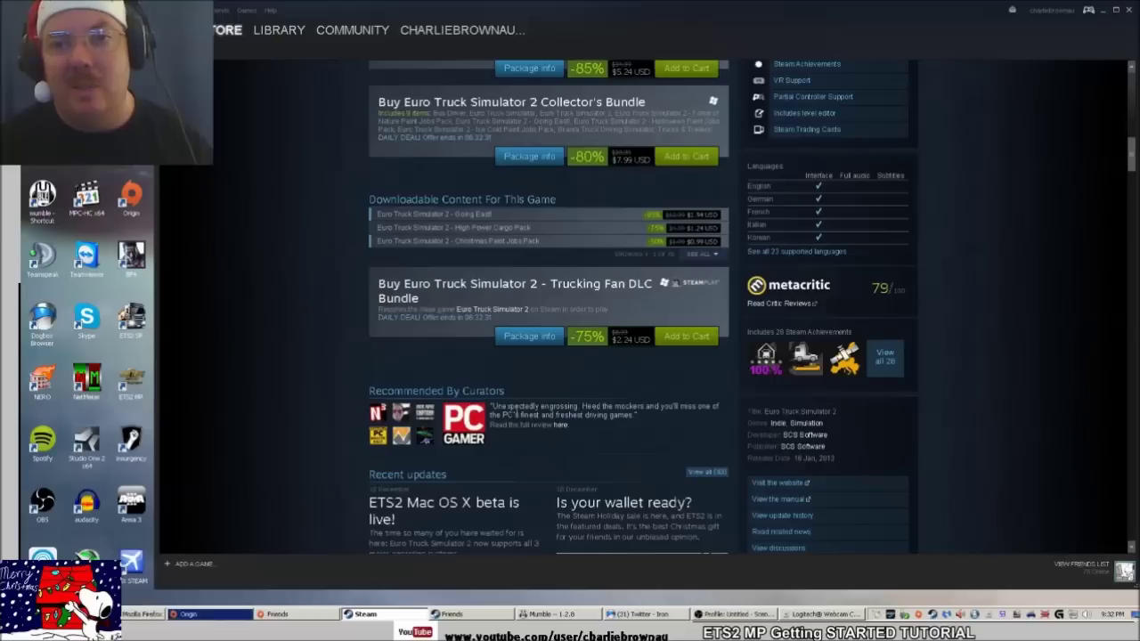
{"action": "scroll", "coordinate": [517, 414], "scroll_direction": "up", "scroll_amount": 6}
{"action": "scroll", "coordinate": [516, 414], "scroll_direction": "down", "scroll_amount": 2}
{"action": "scroll", "coordinate": [515, 421], "scroll_direction": "down", "scroll_amount": 7}
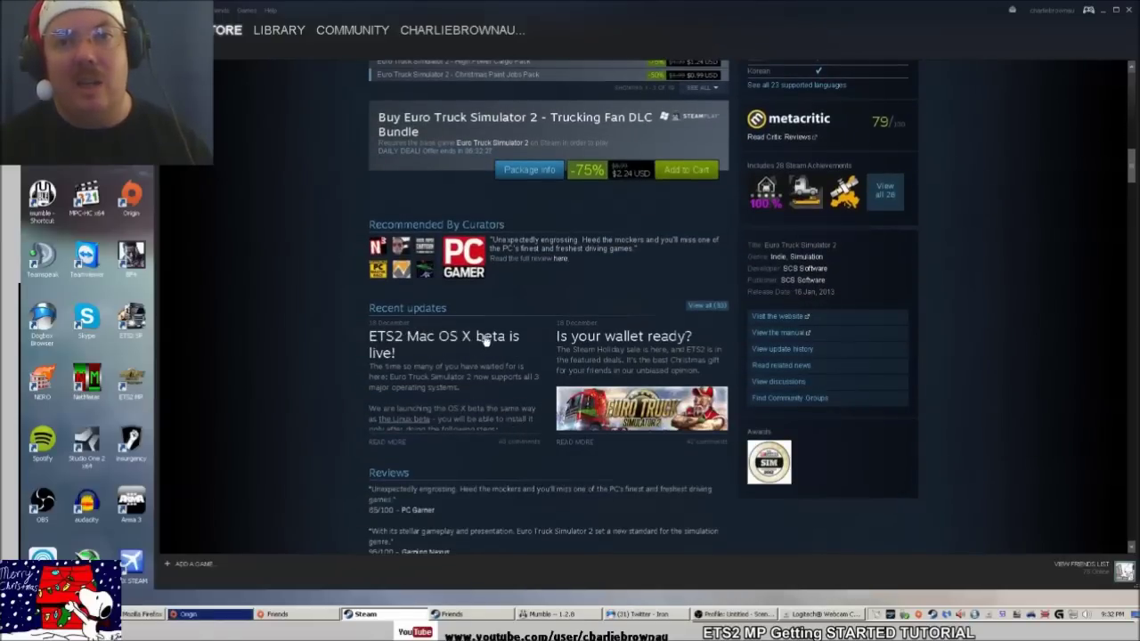
{"action": "scroll", "coordinate": [479, 401], "scroll_direction": "up", "scroll_amount": 10}
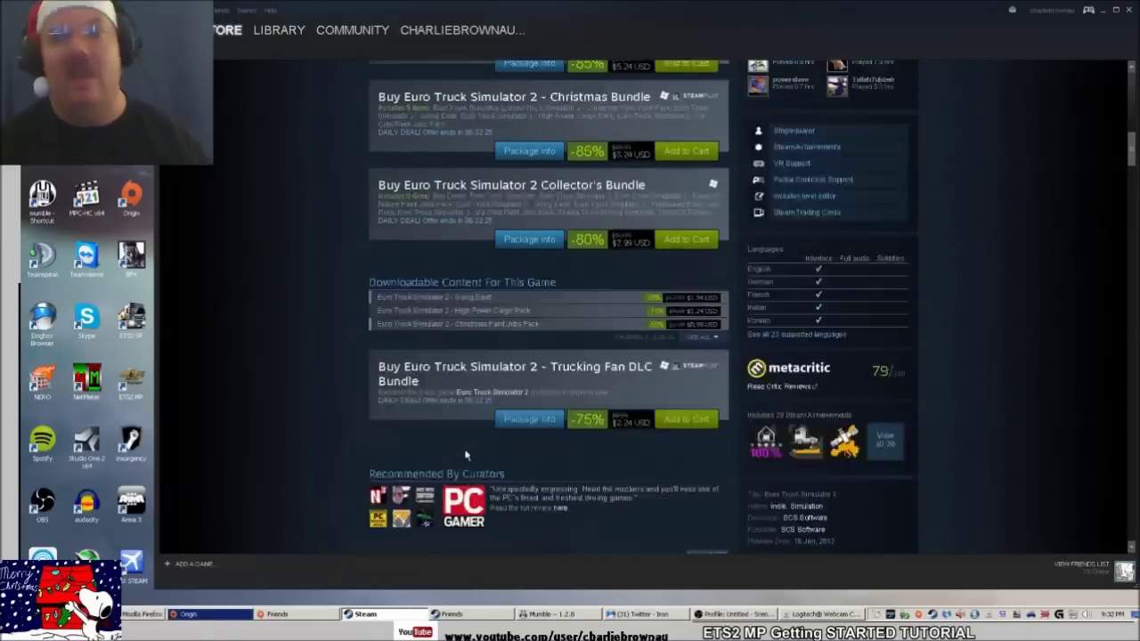
{"action": "scroll", "coordinate": [465, 455], "scroll_direction": "up", "scroll_amount": 3}
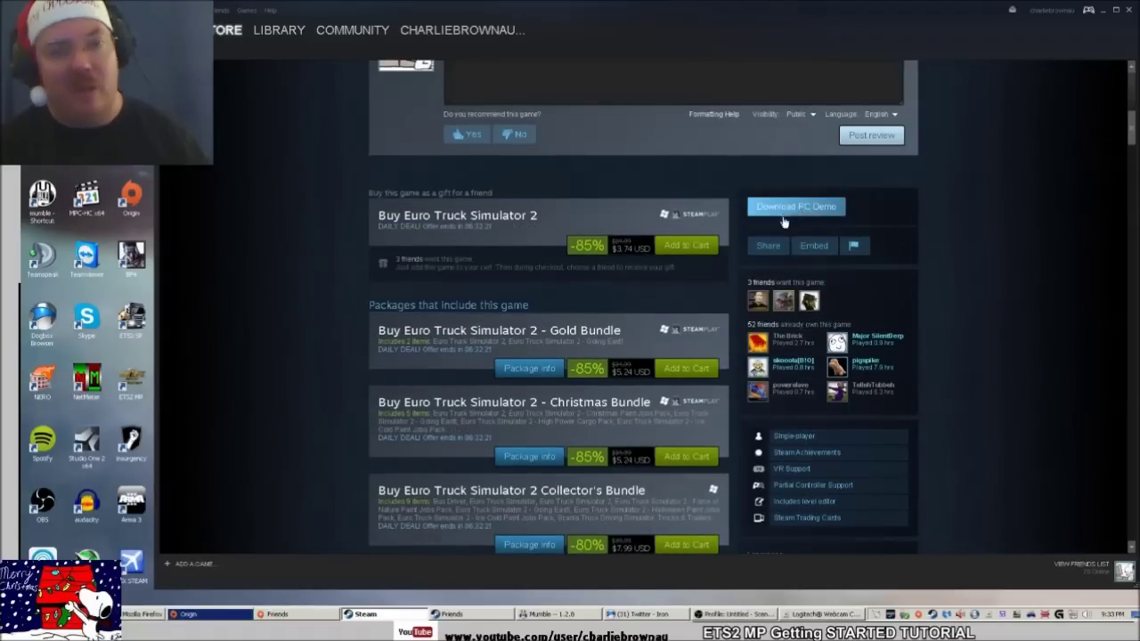
{"action": "scroll", "coordinate": [599, 366], "scroll_direction": "up", "scroll_amount": 7}
{"action": "scroll", "coordinate": [599, 369], "scroll_direction": "up", "scroll_amount": 4}
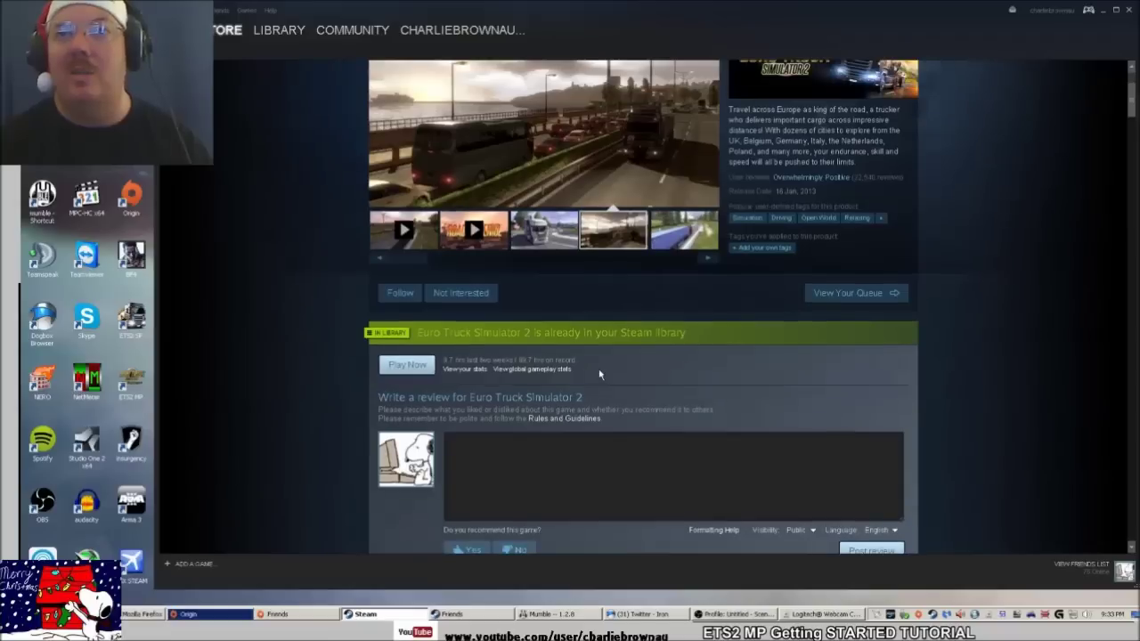
{"action": "scroll", "coordinate": [598, 376], "scroll_direction": "down", "scroll_amount": 4}
{"action": "scroll", "coordinate": [583, 400], "scroll_direction": "up", "scroll_amount": 8}
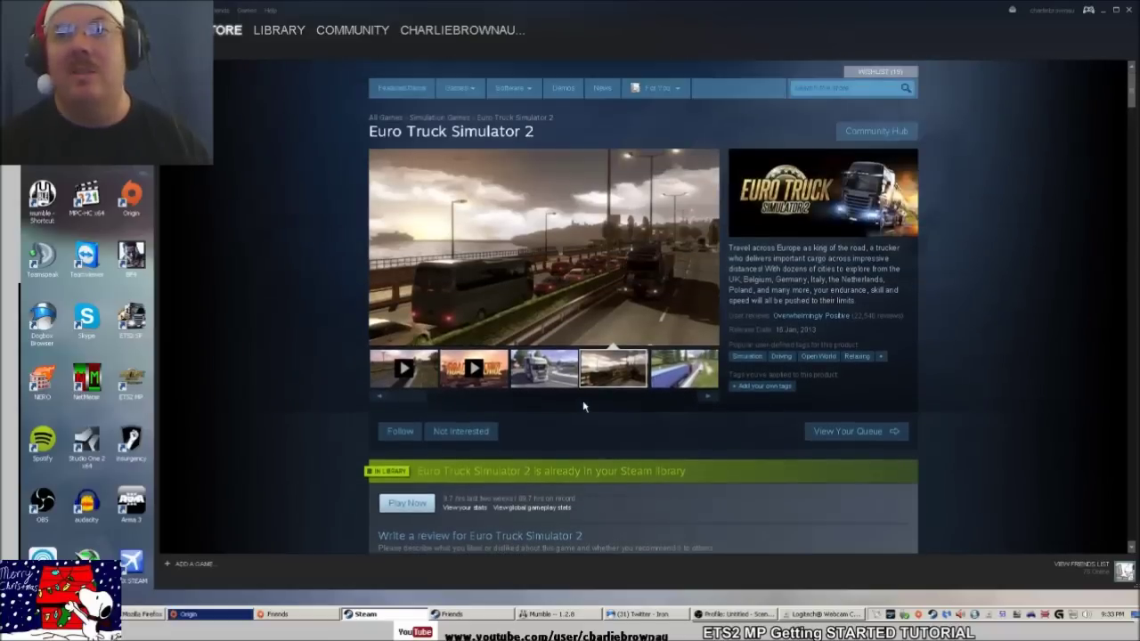
Show Euro Truck Simulator 2 in the game library and check the current date in the system calendar.
{"action": "left_click", "coordinate": [279, 29]}
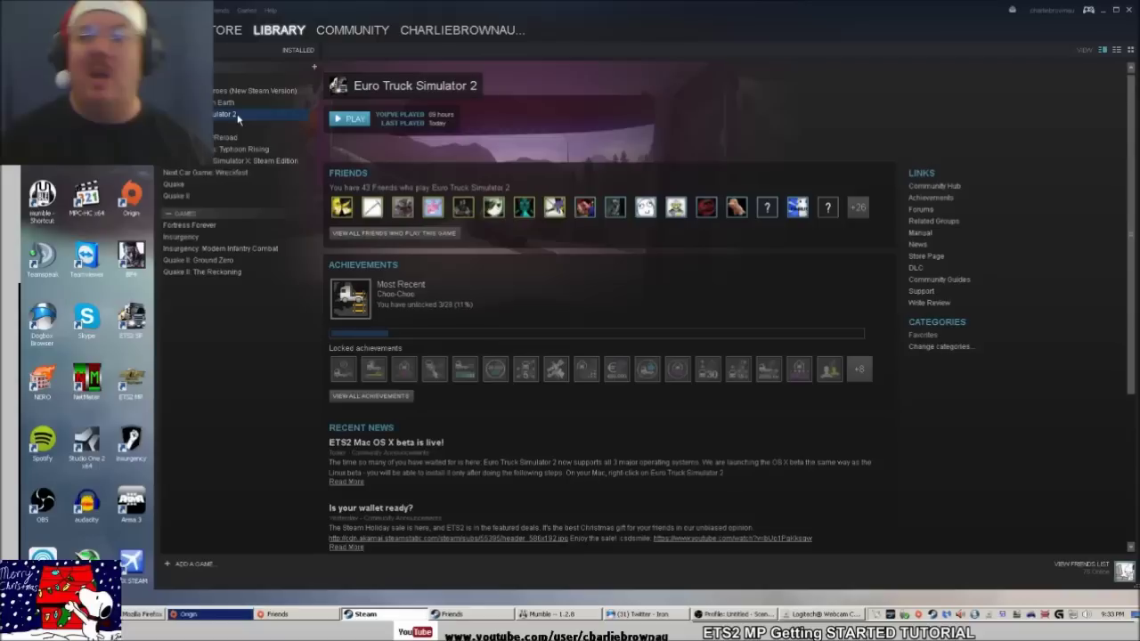
{"action": "mouse_move", "coordinate": [1116, 620]}
{"action": "left_click", "coordinate": [1113, 614]}
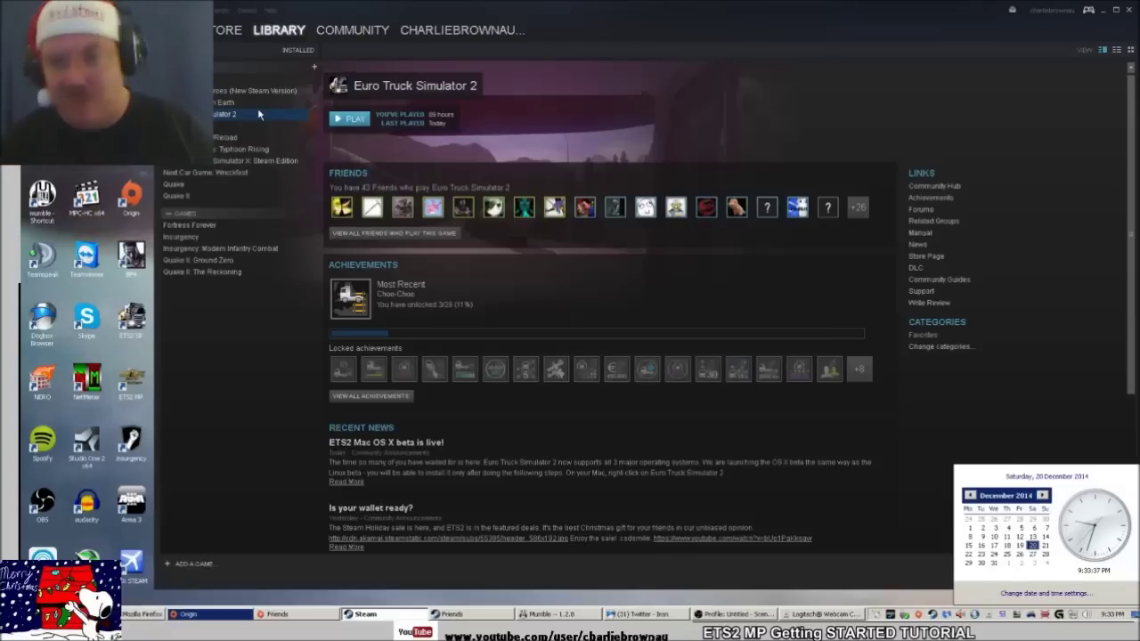
Launch Notepad with the Run command and place its empty window over the game library.
{"action": "key", "text": "super"}
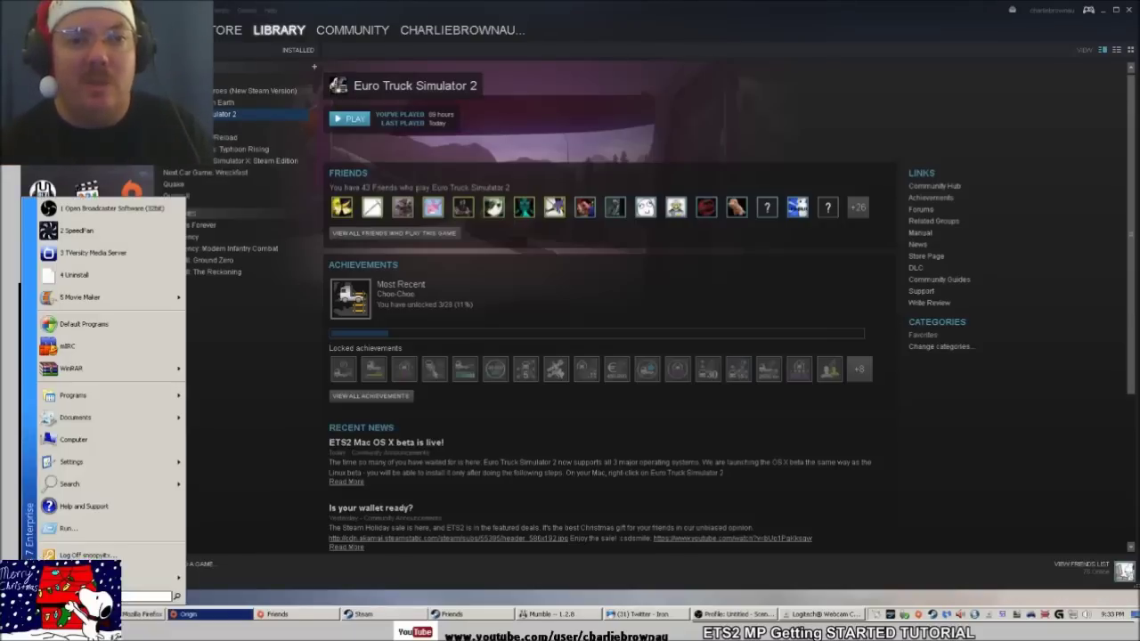
{"action": "left_click", "coordinate": [125, 522]}
{"action": "type", "text": "notepad"}
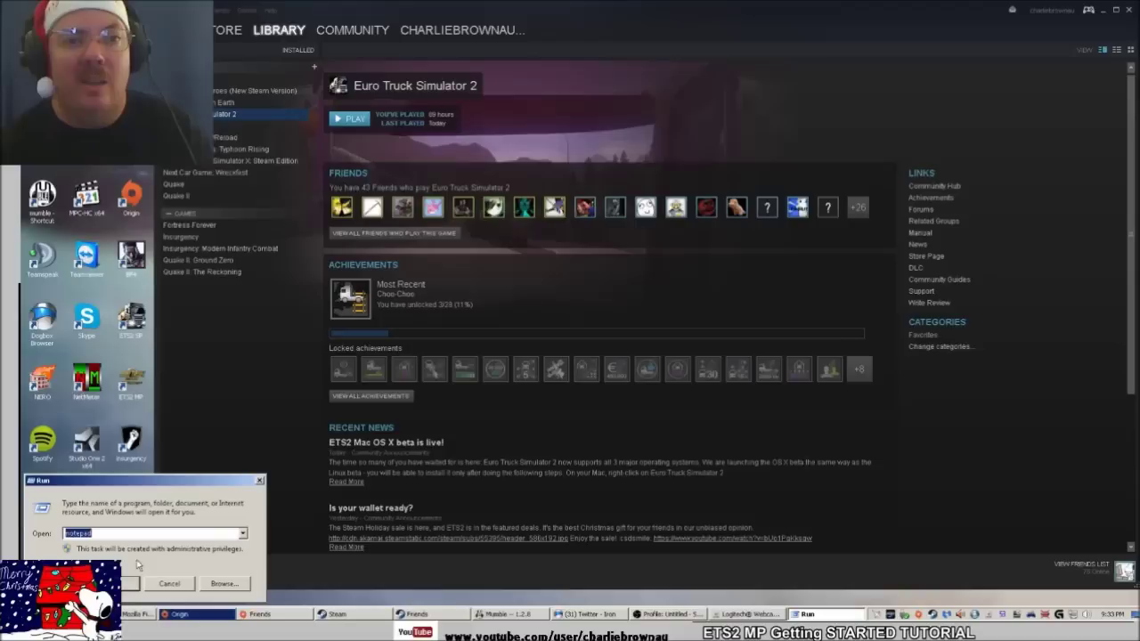
{"action": "left_click", "coordinate": [127, 586]}
{"action": "left_click_drag", "start_coordinate": [458, 322], "coordinate": [713, 193]}
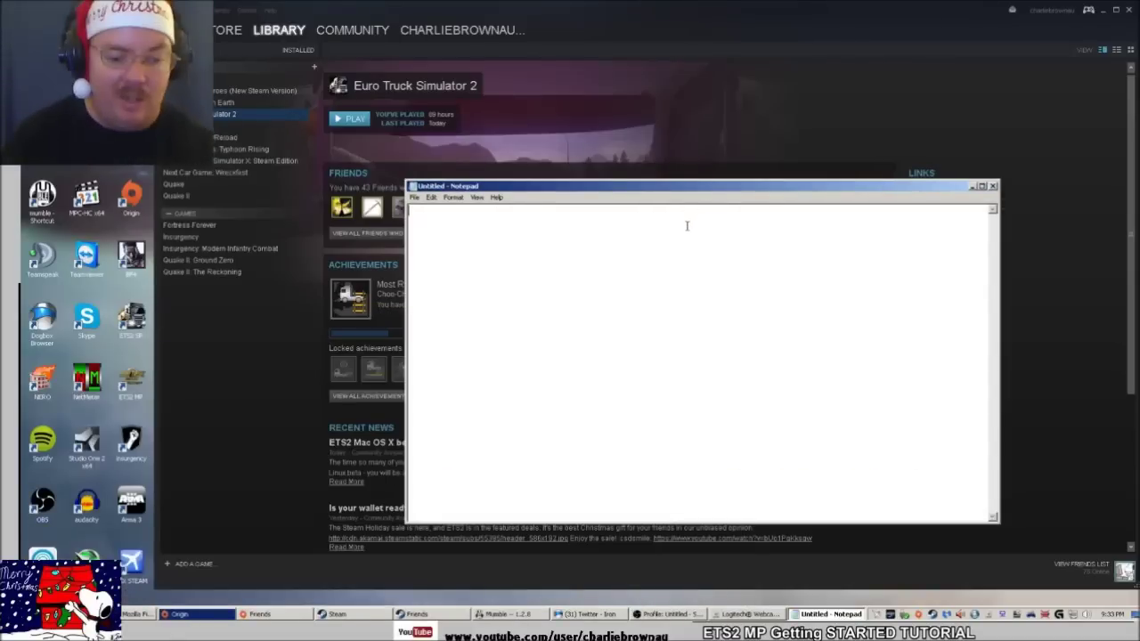
Write the checklist entries "ETS2 game on Steam" and "World of Trucks Account", separated by a blank line.
{"action": "type", "text": "ETS2"}
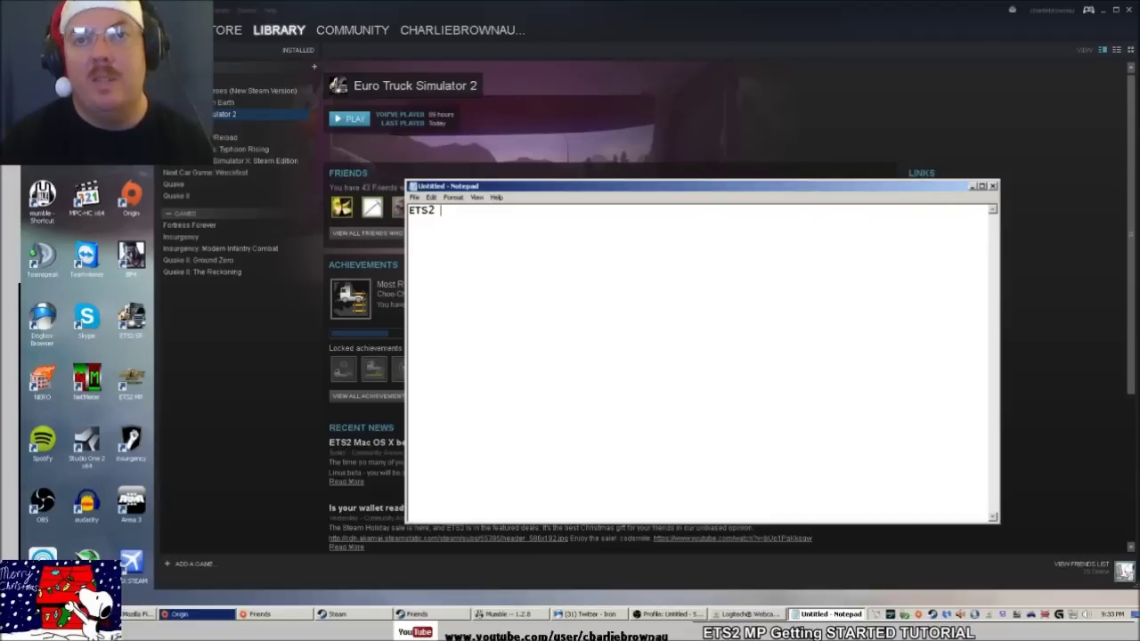
{"action": "type", "text": " game on Steam"}
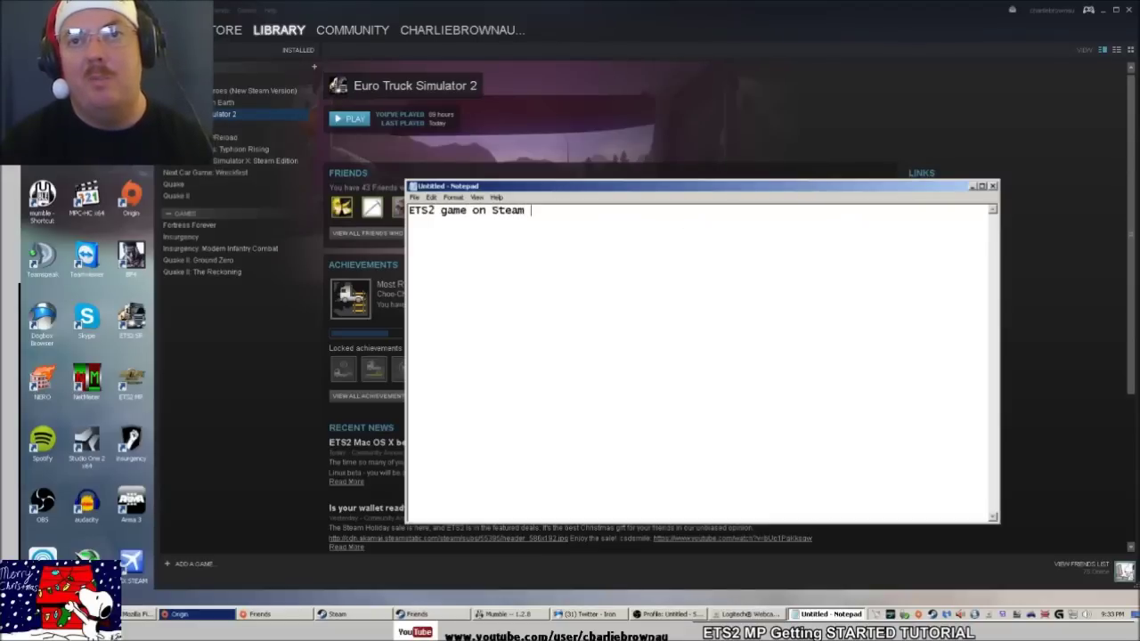
{"action": "key", "text": "Return"}
{"action": "type", "text": "w"}
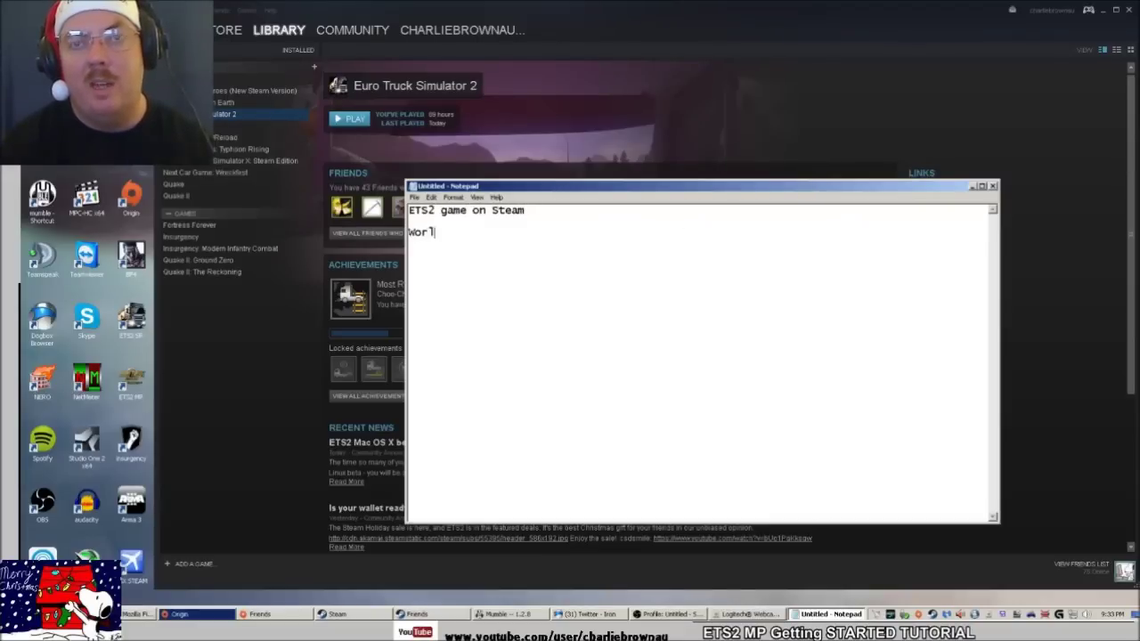
{"action": "type", "text": "d of Trucks Account "}
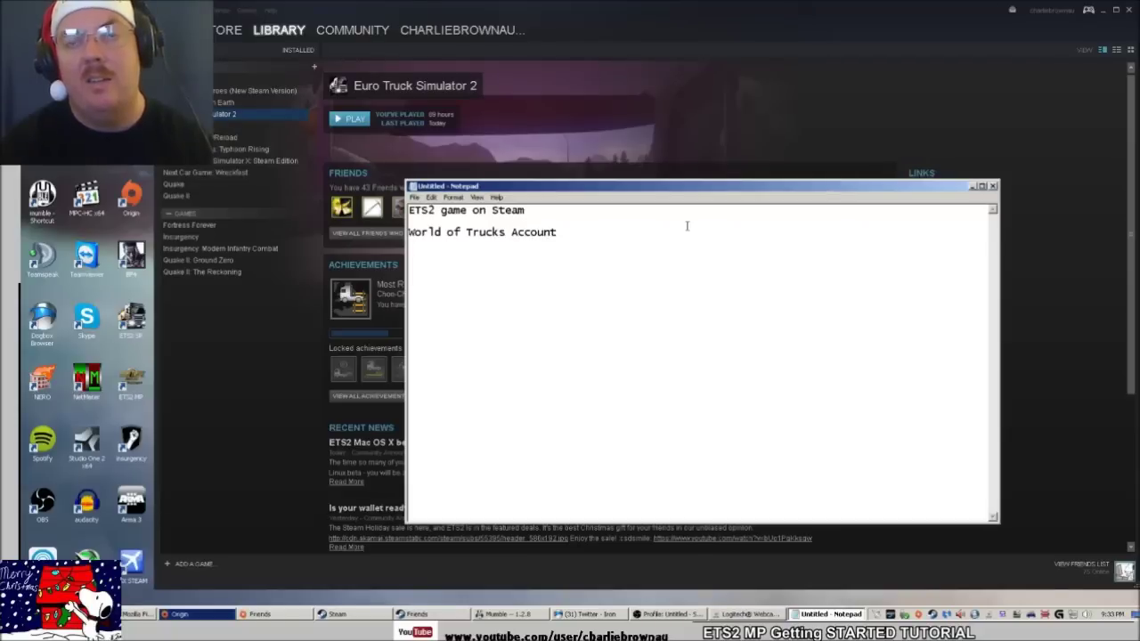
Add the checklist entries "ETS2 MP website Account" and "Link ETS2 MP website account with Steam", separated by blank lines.
{"action": "type", "text": "ETS2"}
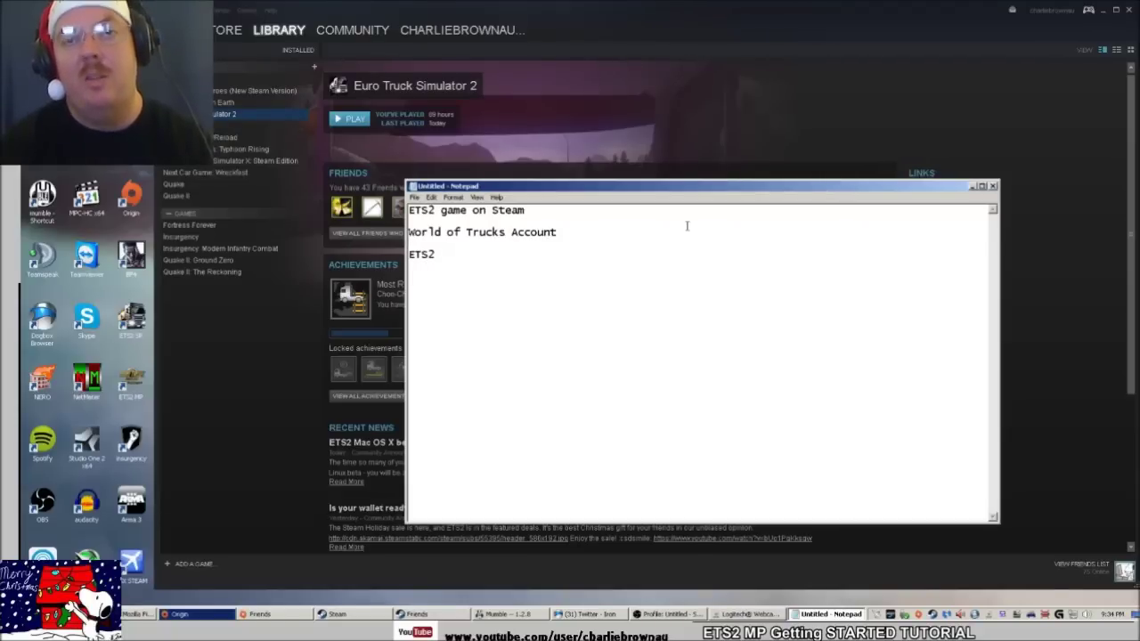
{"action": "type", "text": " MP website A"}
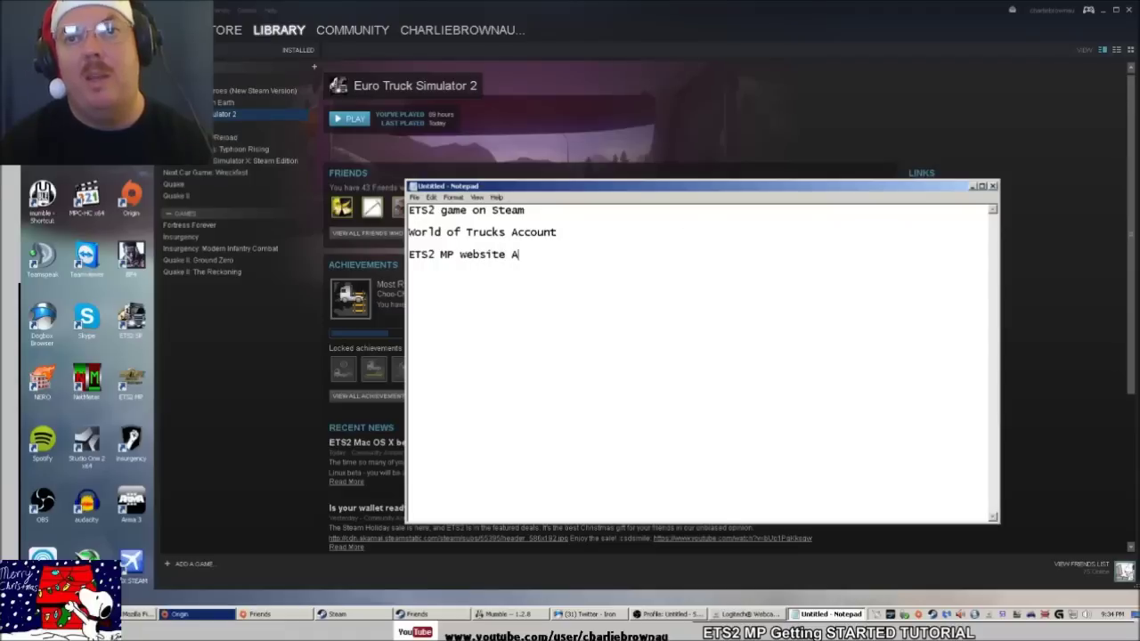
{"action": "type", "text": "ccount"}
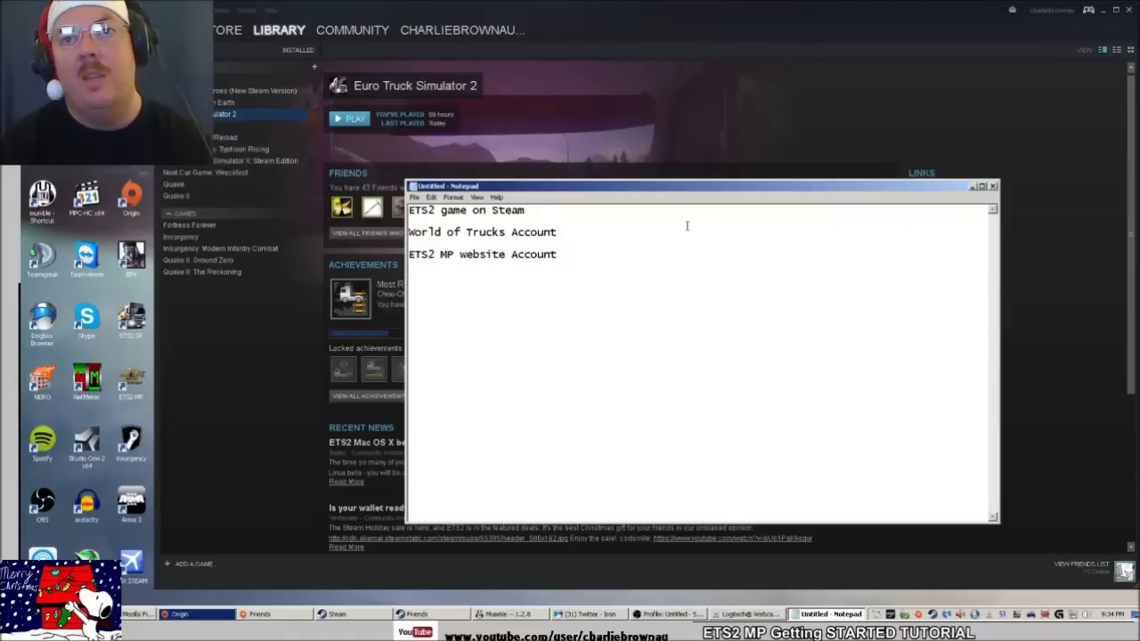
{"action": "type", "text": "Link"}
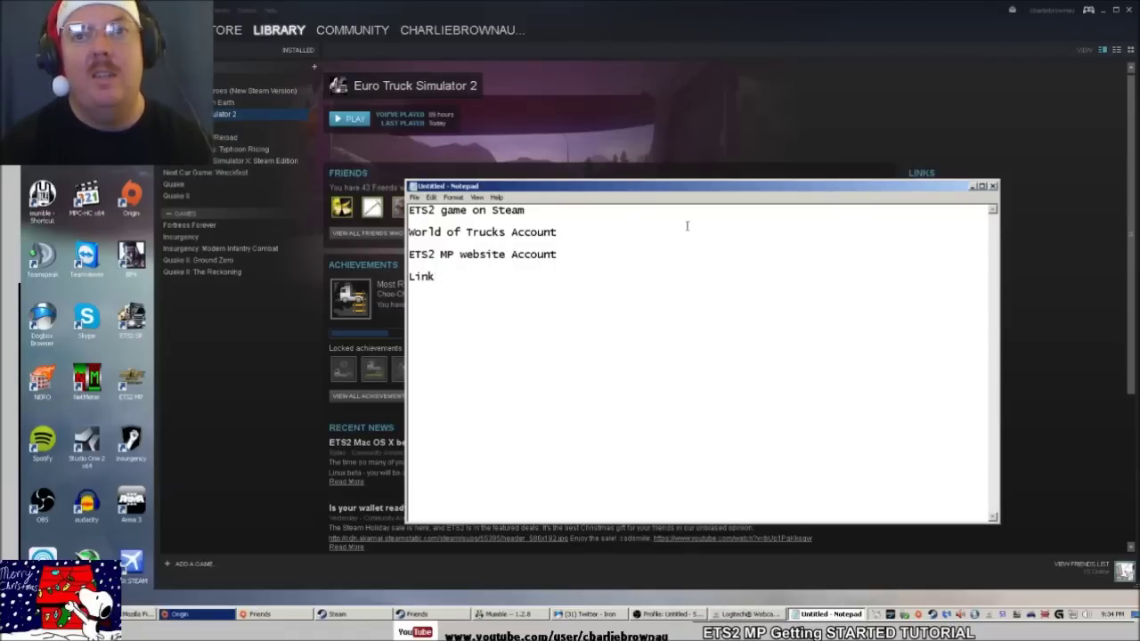
{"action": "type", "text": " ETS2 M"}
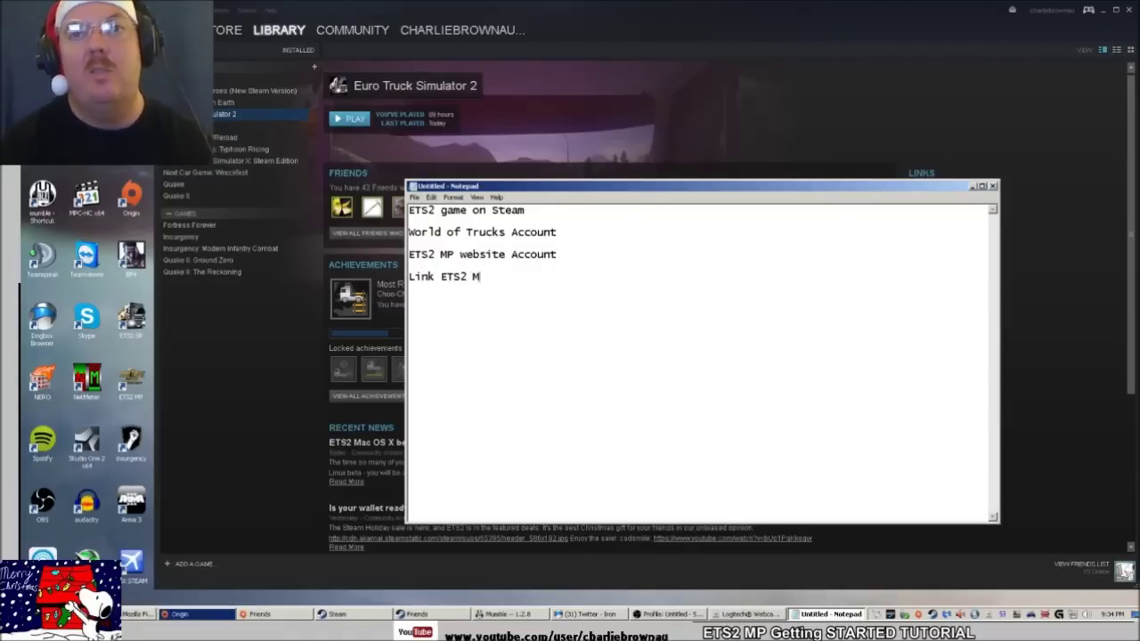
{"action": "type", "text": "P website acc"}
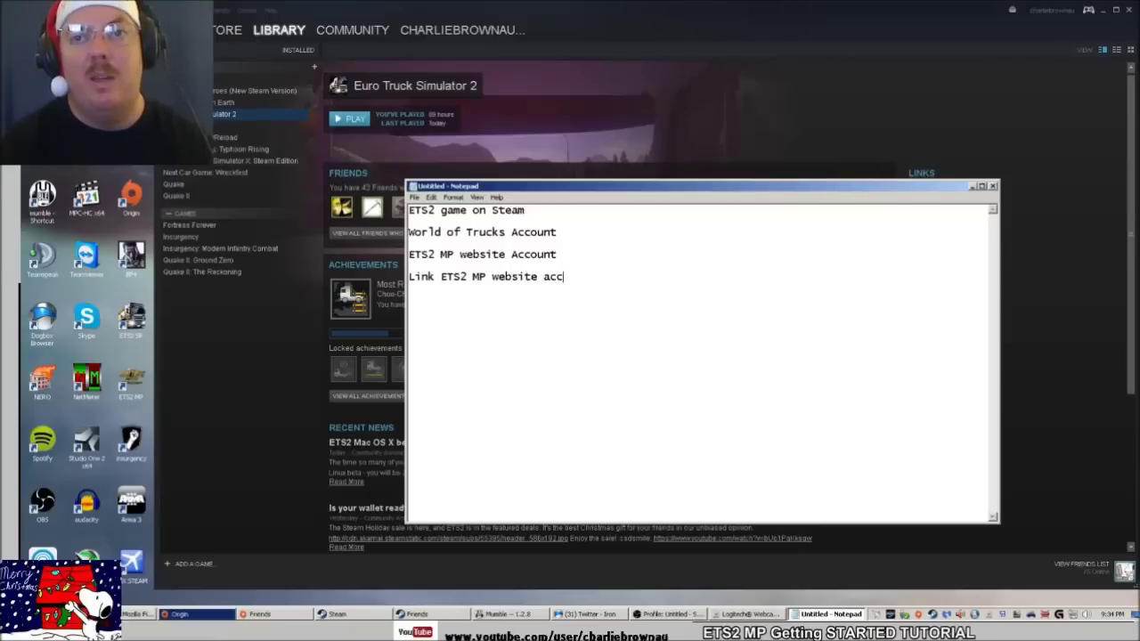
{"action": "type", "text": "ount with Steam"}
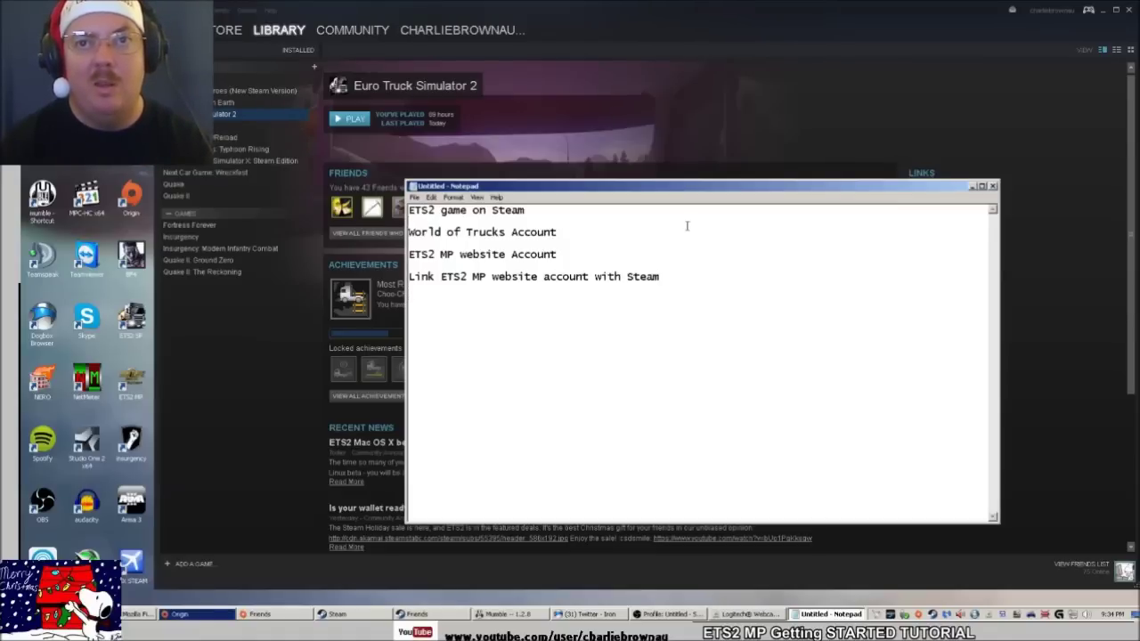
Insert the entry "Downgrade client to MP" directly below "ETS2 game on Steam", followed by a blank line.
{"action": "type", "text": "Downgrade"}
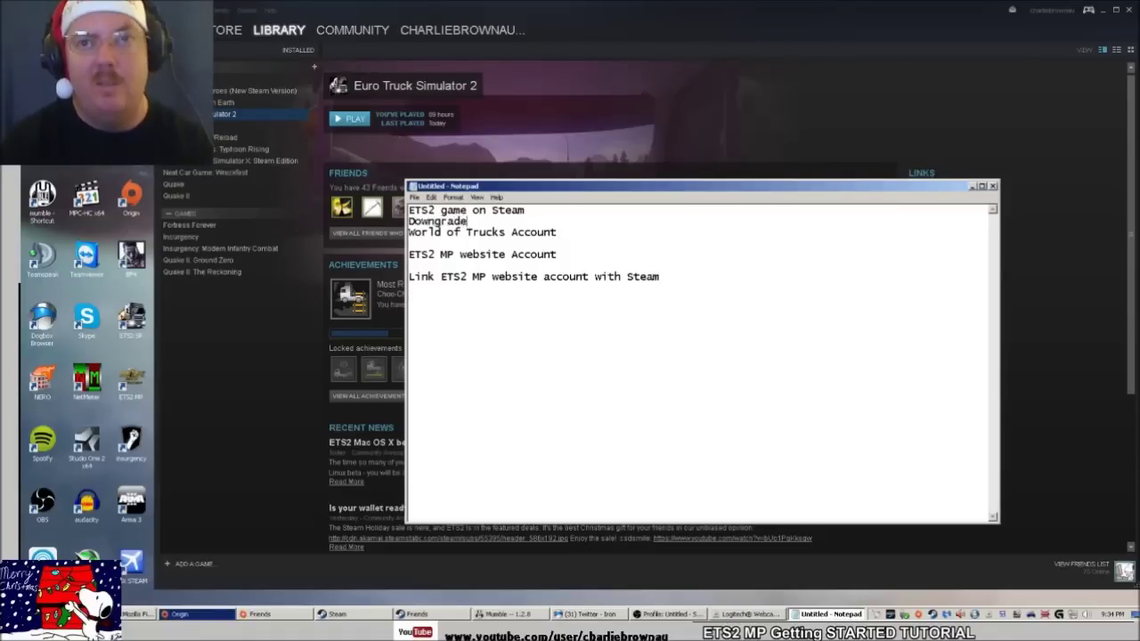
{"action": "type", "text": " client "}
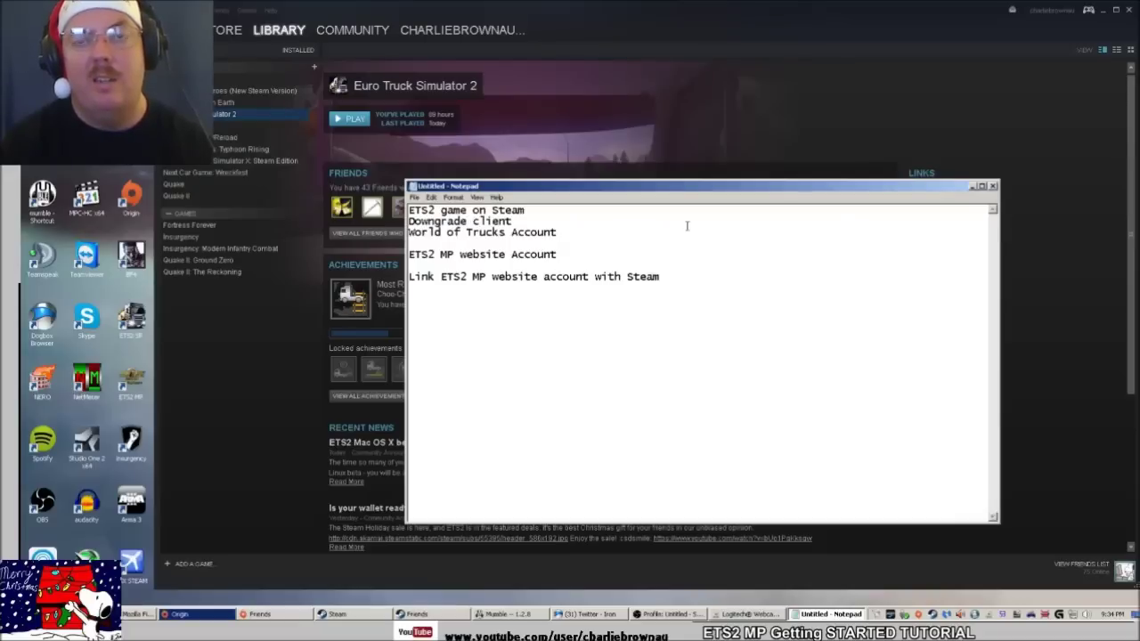
{"action": "type", "text": "to MP"}
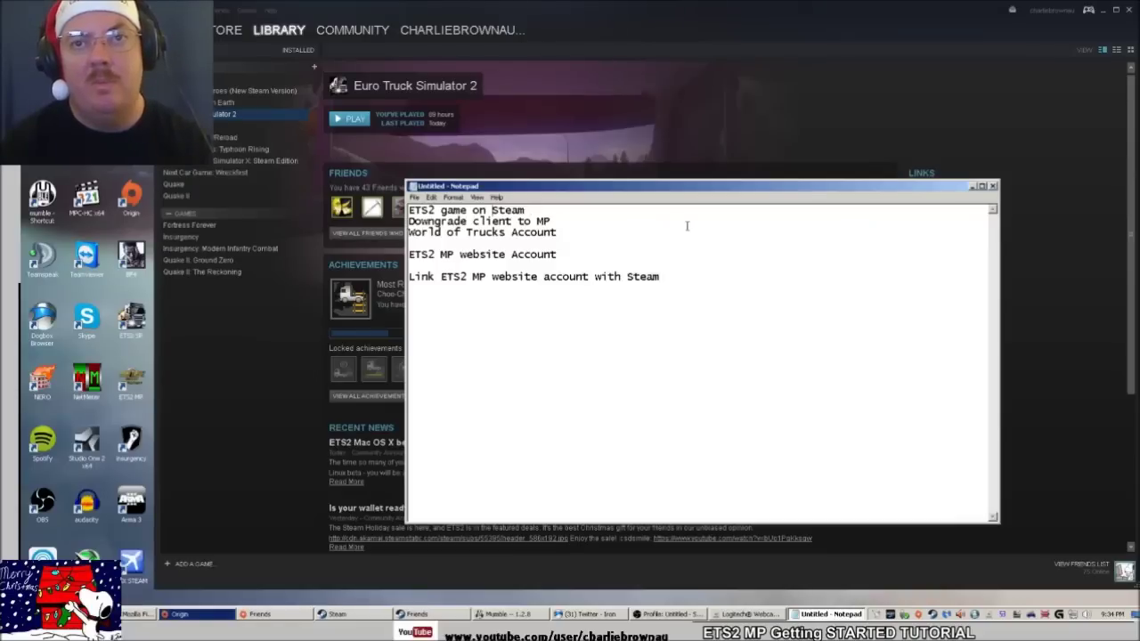
{"action": "key", "text": "Return"}
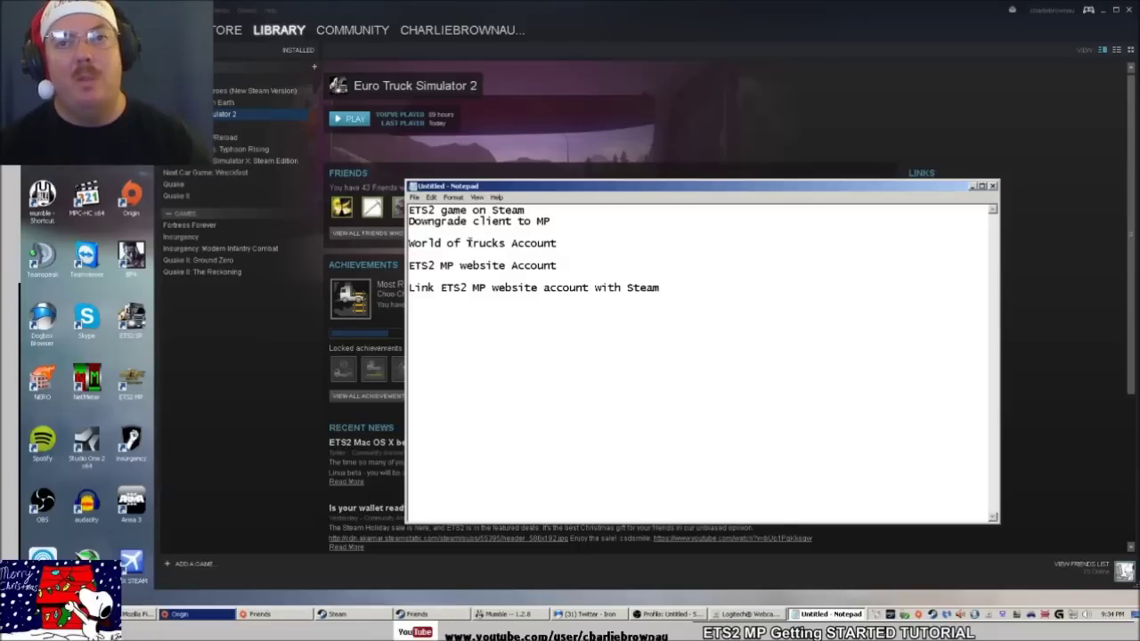
Switch to the web browser, load the ETS2MP website in the empty tab and open its forum.
{"action": "left_click", "coordinate": [135, 613]}
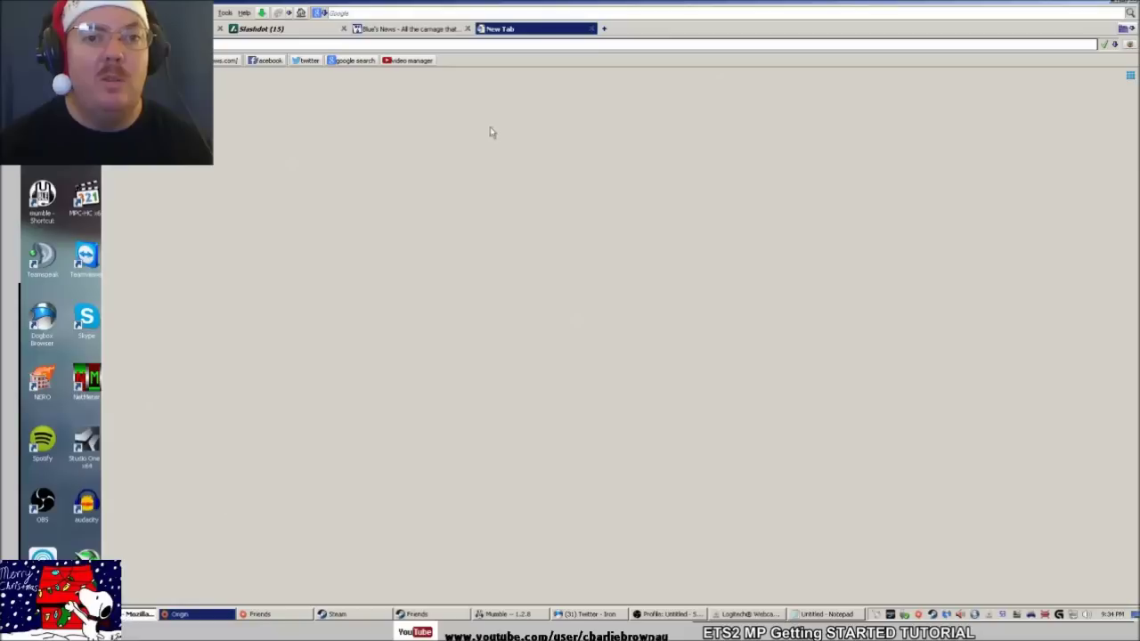
{"action": "left_click", "coordinate": [377, 45]}
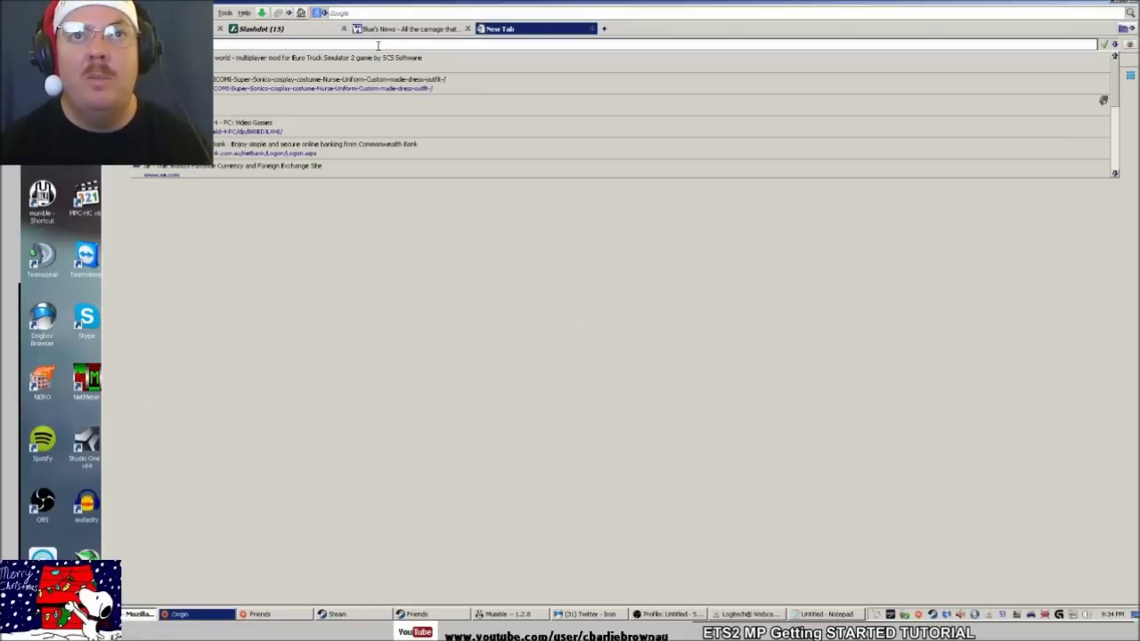
{"action": "left_click", "coordinate": [242, 57]}
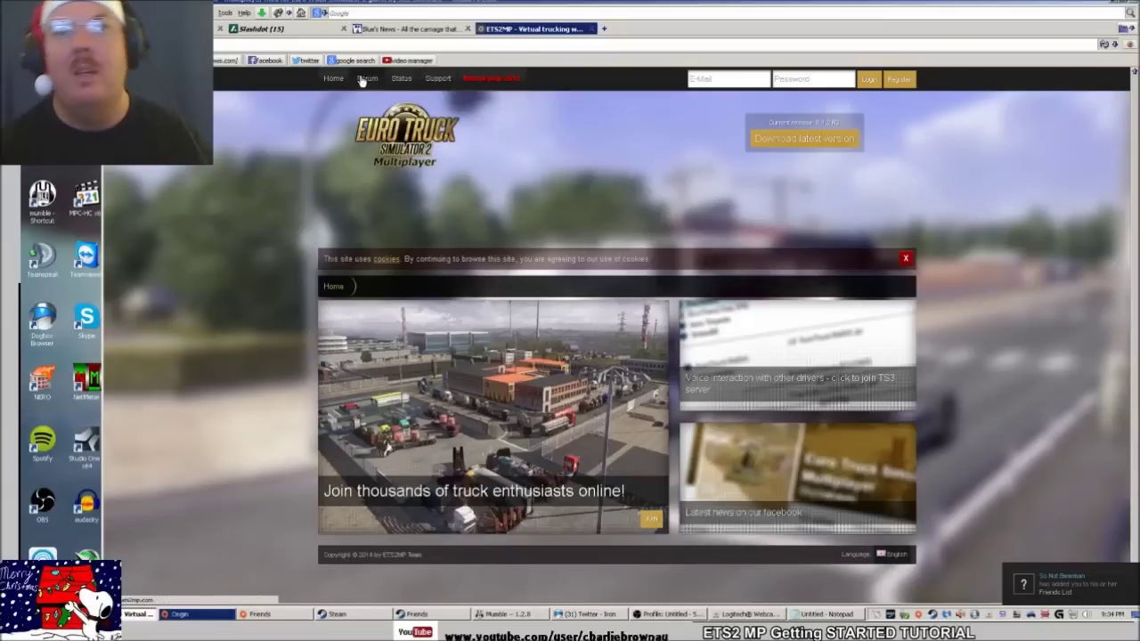
{"action": "left_click", "coordinate": [363, 79]}
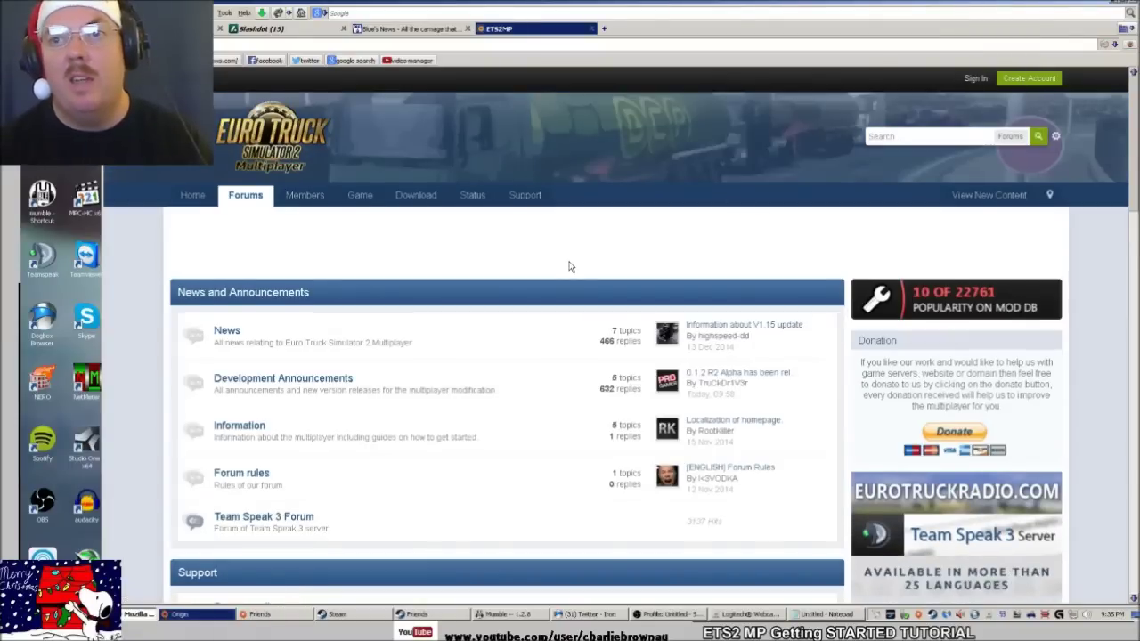
Look through the forum sections, enter Multiplayer Discussion and open the pinned thread "[GUIDE] How to get Started in Multiplayer with Mods & Tips!!".
{"action": "scroll", "coordinate": [570, 266], "scroll_direction": "down", "scroll_amount": 2}
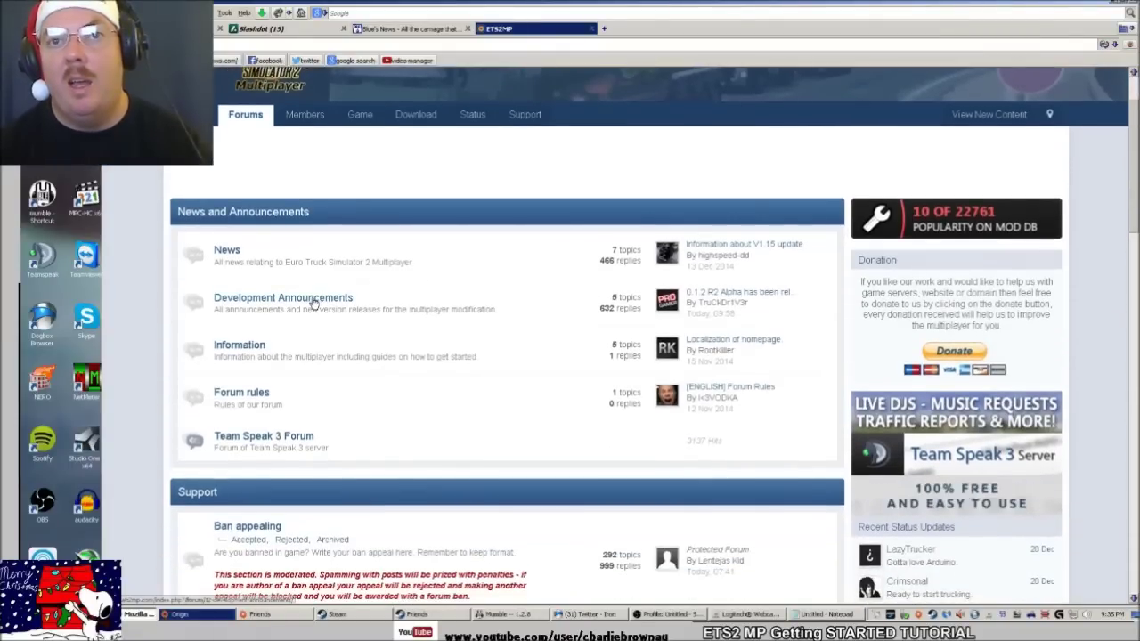
{"action": "scroll", "coordinate": [364, 368], "scroll_direction": "down", "scroll_amount": 10}
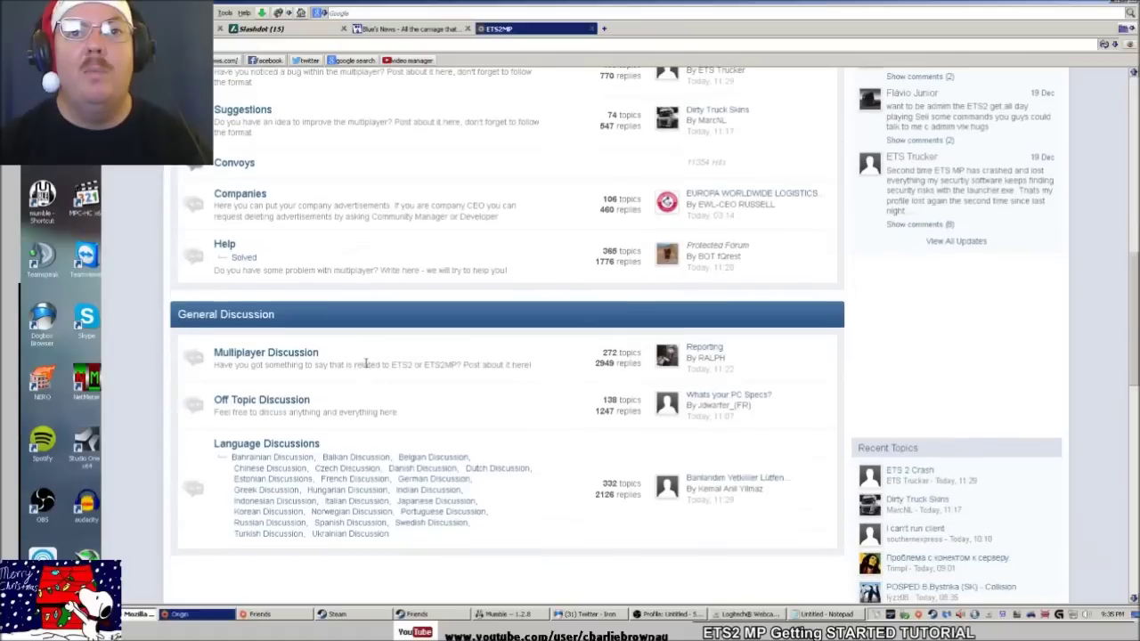
{"action": "scroll", "coordinate": [365, 363], "scroll_direction": "down", "scroll_amount": 5}
{"action": "scroll", "coordinate": [365, 363], "scroll_direction": "up", "scroll_amount": 8}
{"action": "scroll", "coordinate": [366, 363], "scroll_direction": "down", "scroll_amount": 3}
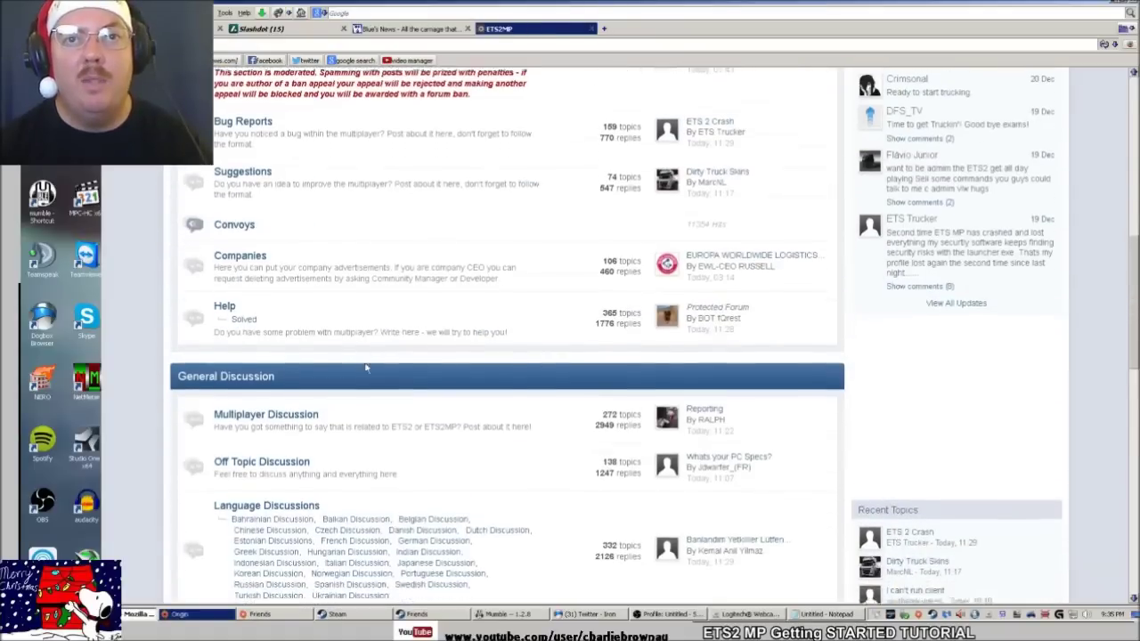
{"action": "left_click", "coordinate": [294, 361]}
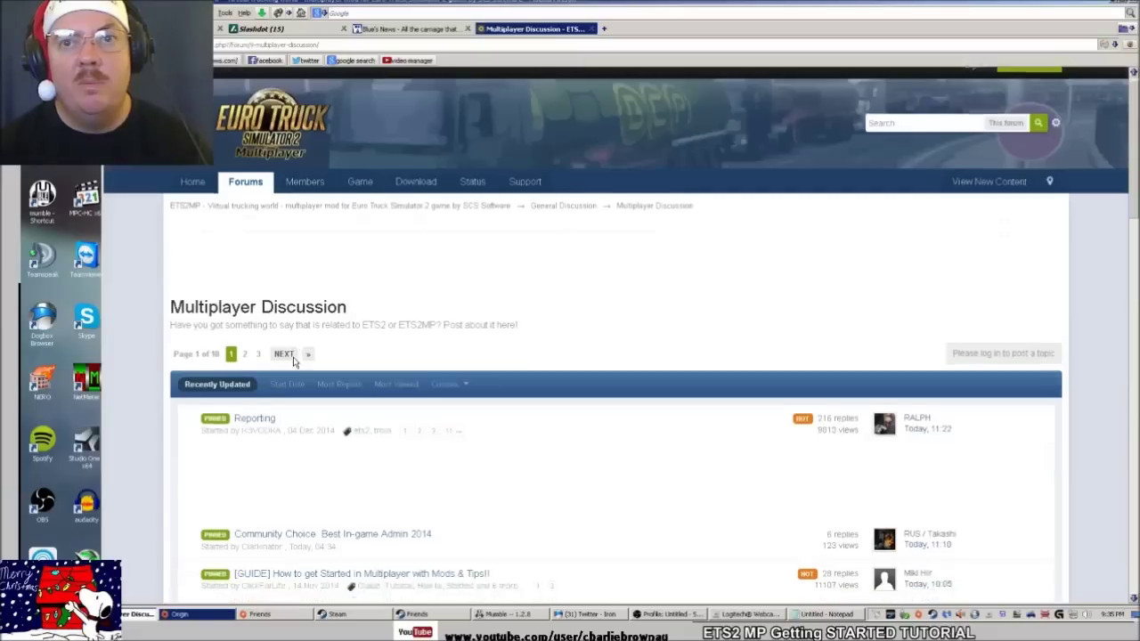
{"action": "scroll", "coordinate": [294, 361], "scroll_direction": "down", "scroll_amount": 3}
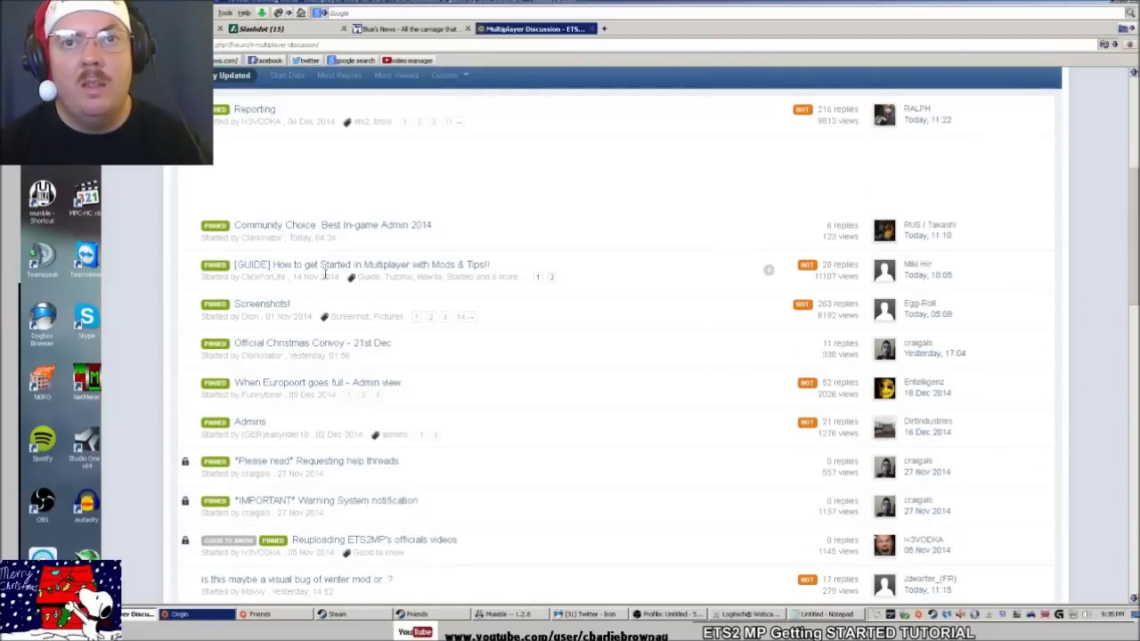
{"action": "left_click", "coordinate": [402, 265]}
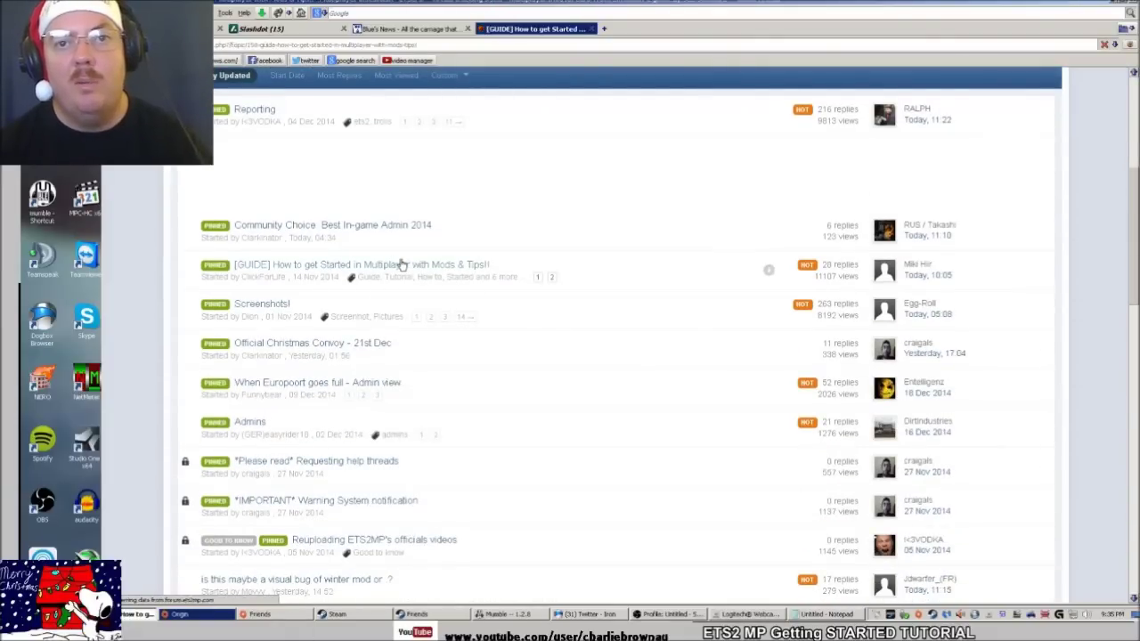
Examine the getting-started guide, including account sign-up, mod download and installation, optional mods, save game profiles, job fixes and replies.
{"action": "scroll", "coordinate": [402, 263], "scroll_direction": "down", "scroll_amount": 5}
{"action": "scroll", "coordinate": [401, 264], "scroll_direction": "down", "scroll_amount": 6}
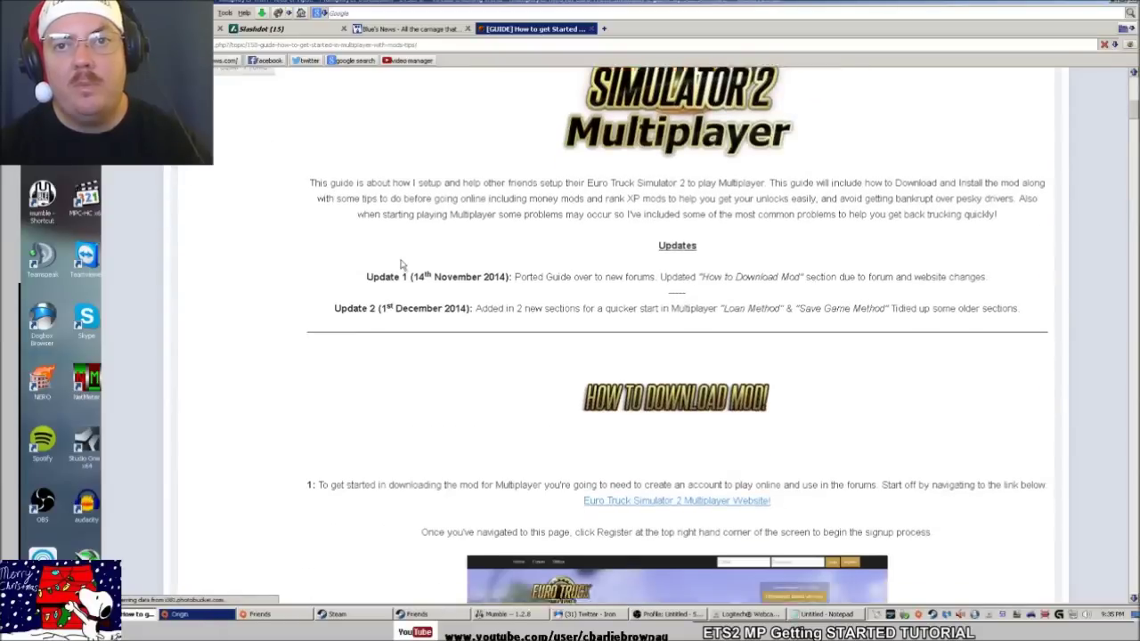
{"action": "scroll", "coordinate": [611, 295], "scroll_direction": "down", "scroll_amount": 7}
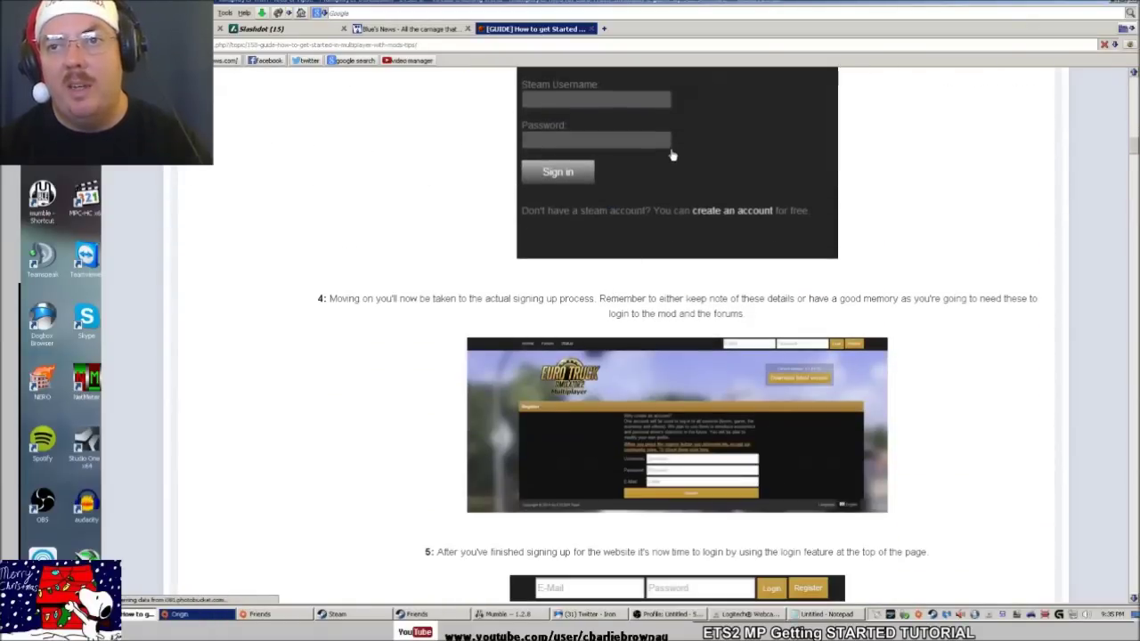
{"action": "scroll", "coordinate": [673, 252], "scroll_direction": "down", "scroll_amount": 6}
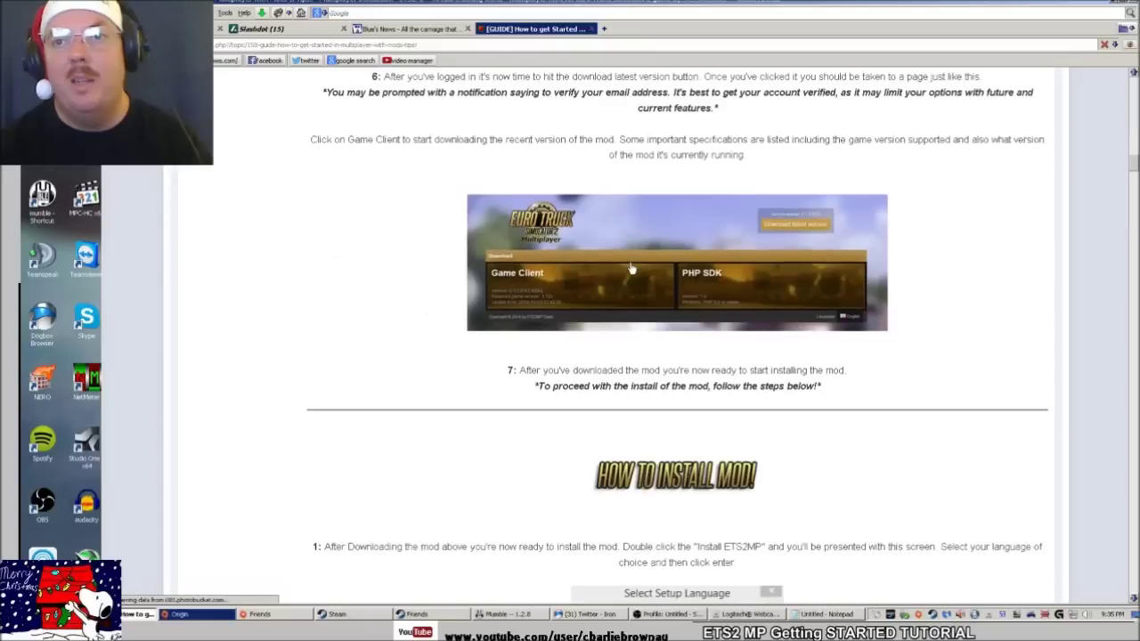
{"action": "scroll", "coordinate": [632, 281], "scroll_direction": "down", "scroll_amount": 2}
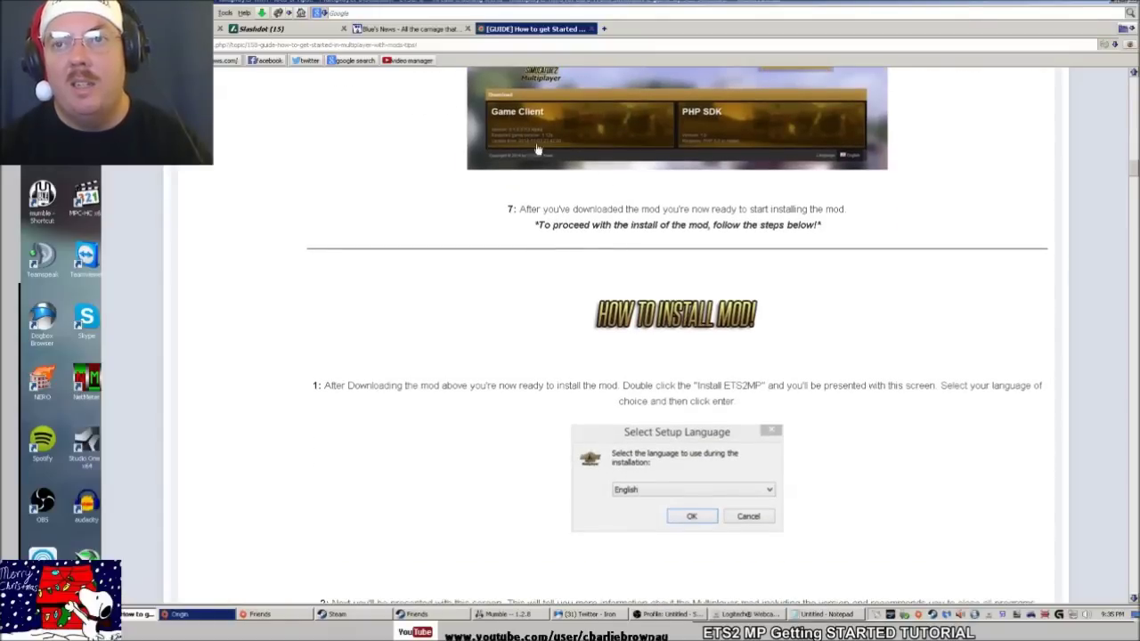
{"action": "scroll", "coordinate": [637, 300], "scroll_direction": "down", "scroll_amount": 4}
{"action": "scroll", "coordinate": [638, 301], "scroll_direction": "down", "scroll_amount": 1}
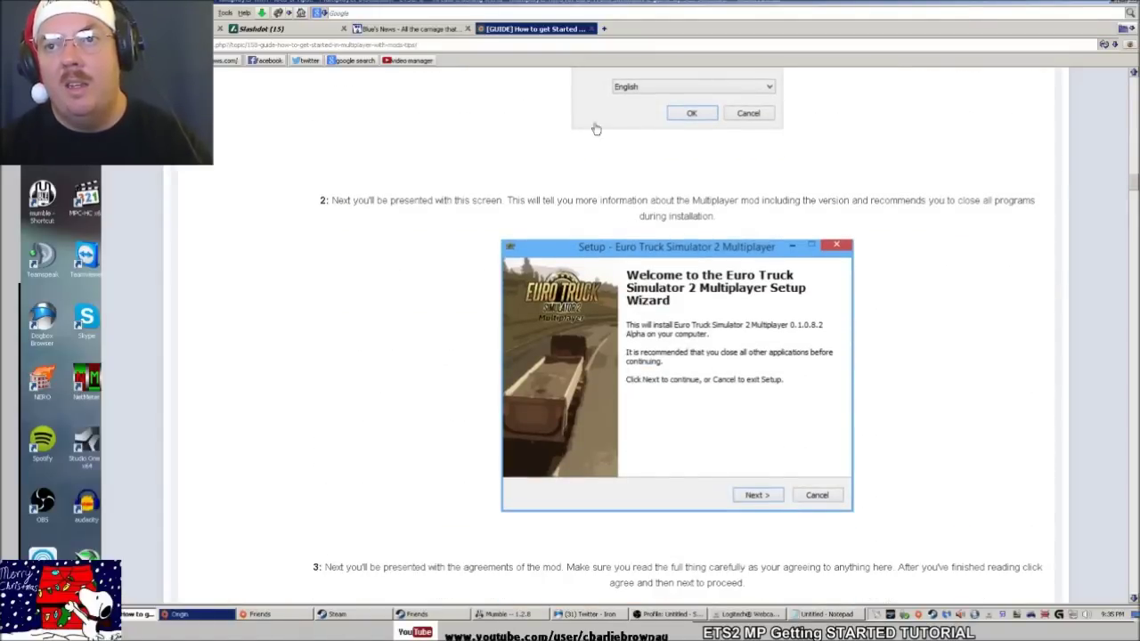
{"action": "scroll", "coordinate": [591, 338], "scroll_direction": "down", "scroll_amount": 10}
{"action": "scroll", "coordinate": [769, 347], "scroll_direction": "down", "scroll_amount": 1}
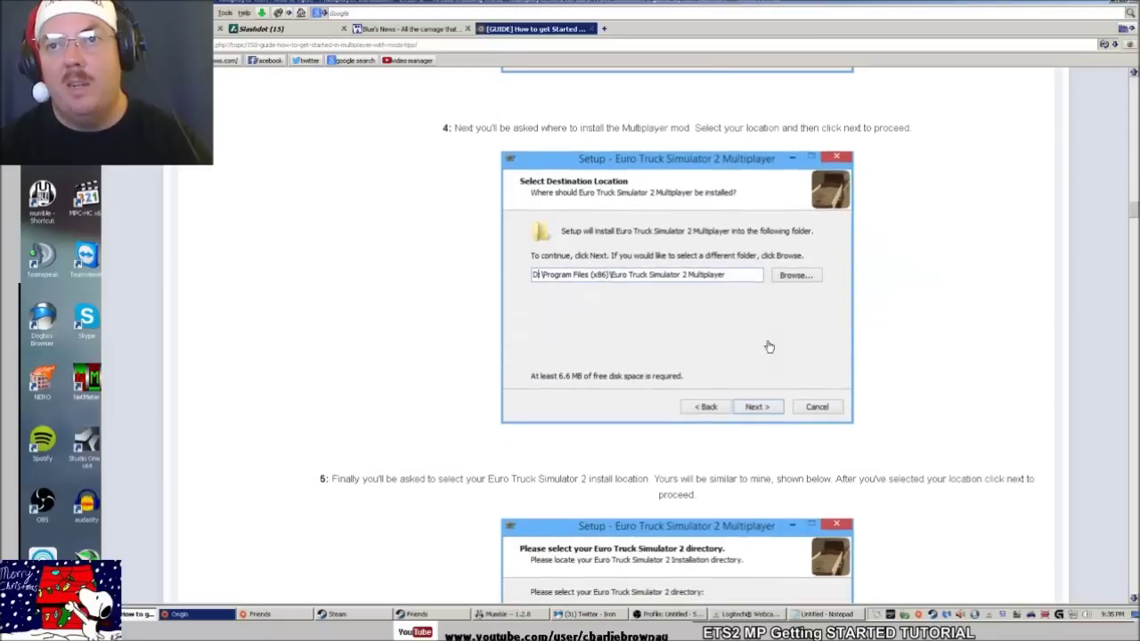
{"action": "scroll", "coordinate": [740, 321], "scroll_direction": "down", "scroll_amount": 10}
{"action": "scroll", "coordinate": [730, 321], "scroll_direction": "down", "scroll_amount": 10}
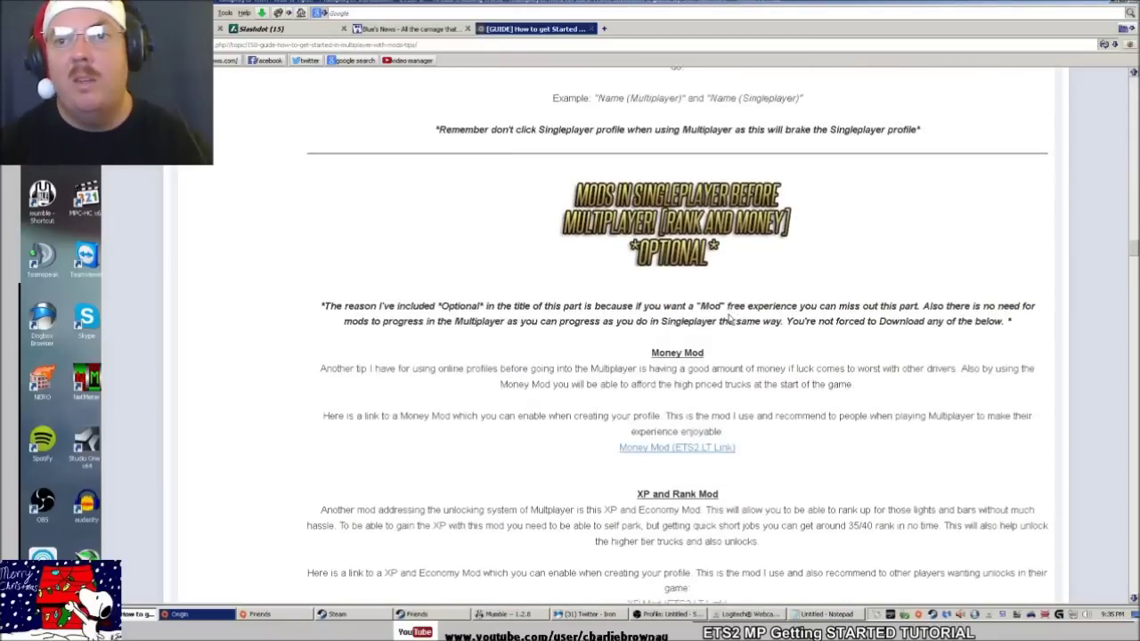
{"action": "scroll", "coordinate": [723, 315], "scroll_direction": "down", "scroll_amount": 13}
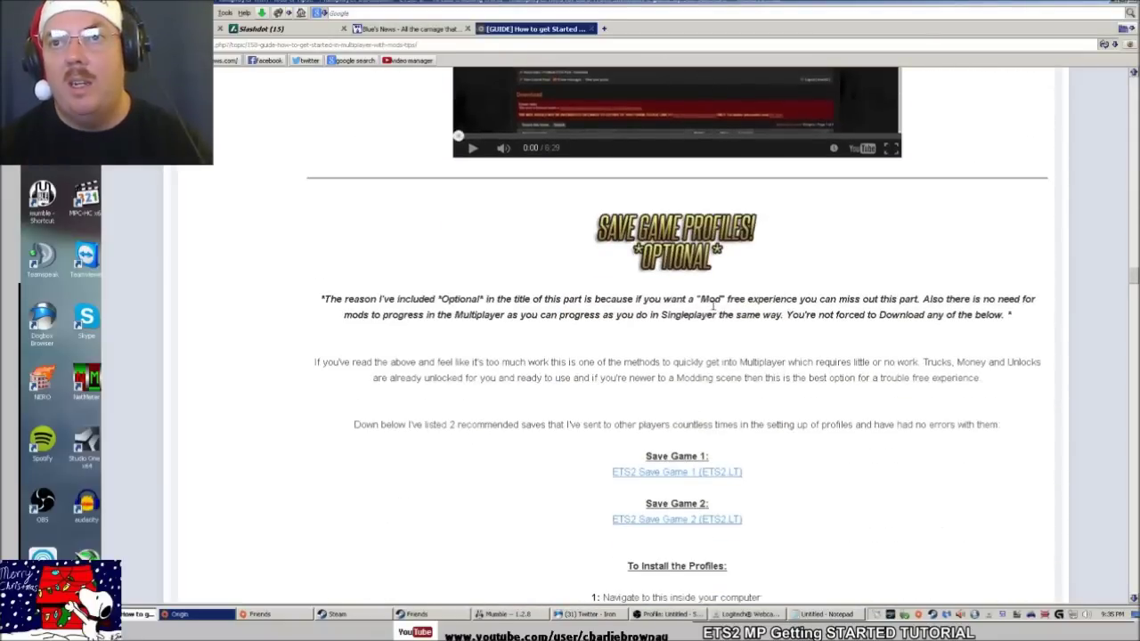
{"action": "scroll", "coordinate": [711, 309], "scroll_direction": "down", "scroll_amount": 12}
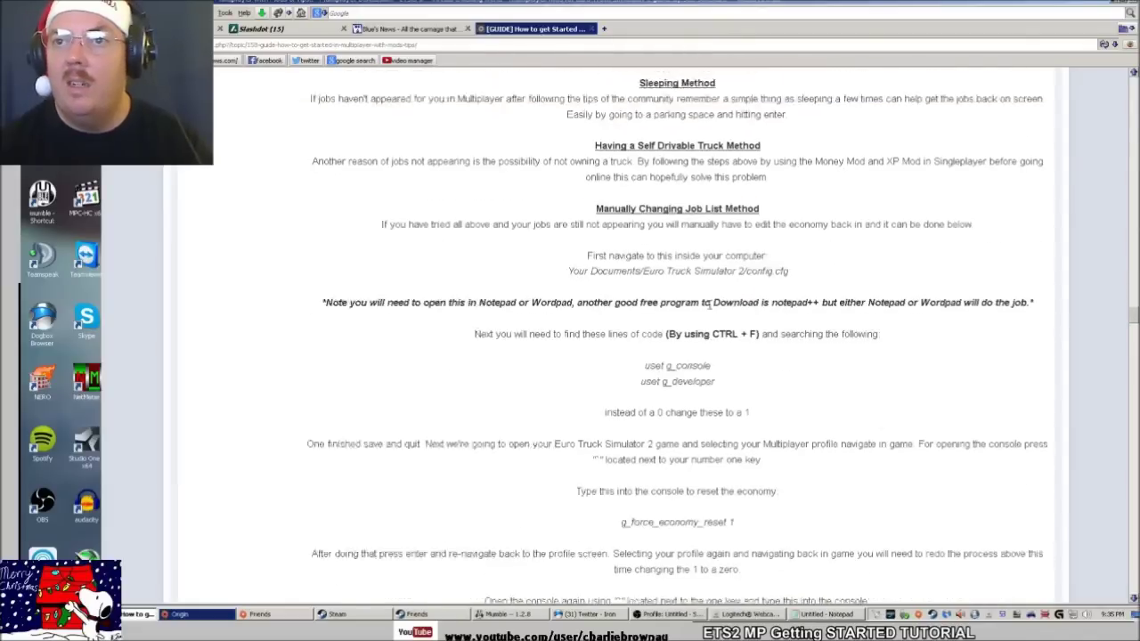
{"action": "scroll", "coordinate": [710, 308], "scroll_direction": "down", "scroll_amount": 12}
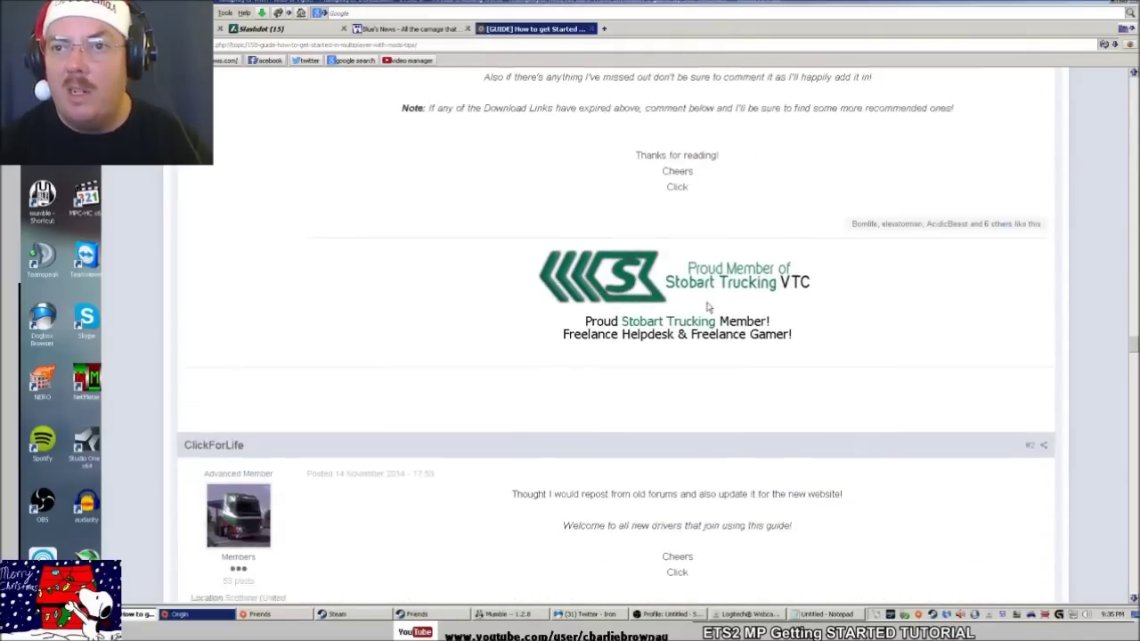
{"action": "scroll", "coordinate": [708, 307], "scroll_direction": "down", "scroll_amount": 5}
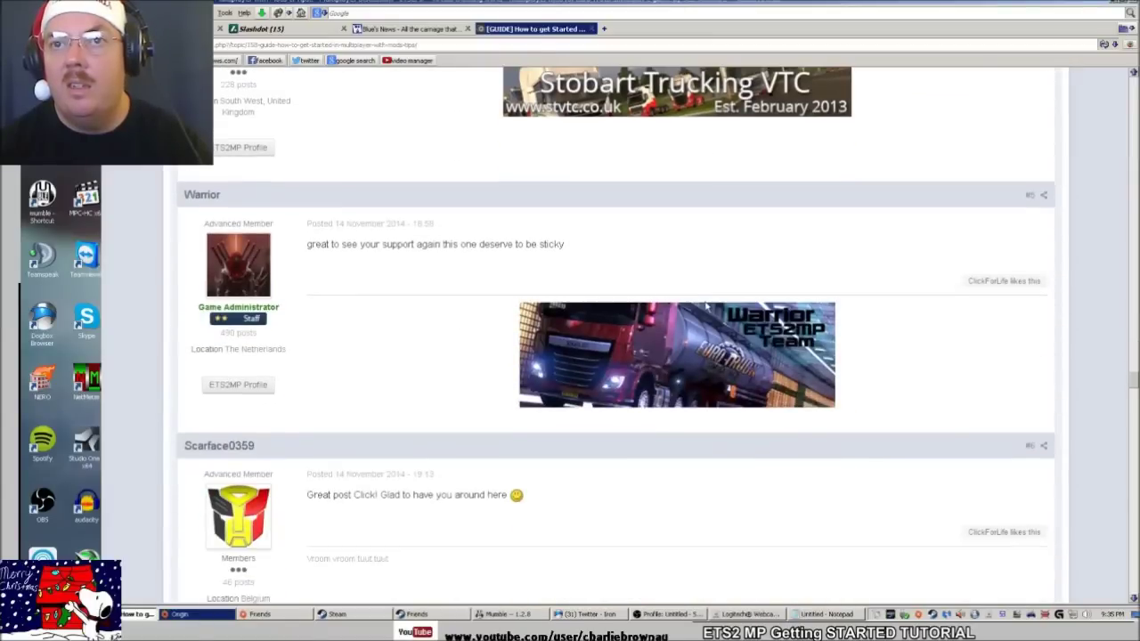
Close the guide's browser tab, minimize the browser and bring the Steam library page of Euro Truck Simulator 2 to the front.
{"action": "left_click", "coordinate": [590, 29]}
{"action": "key", "text": "ctrl+t"}
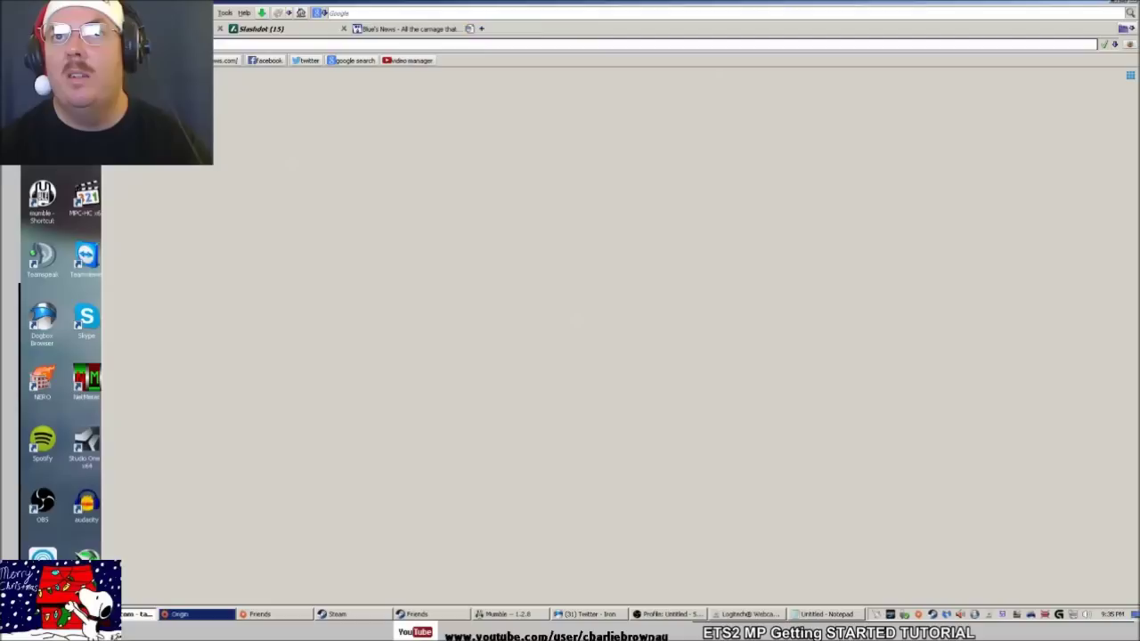
{"action": "left_click", "coordinate": [1109, 3]}
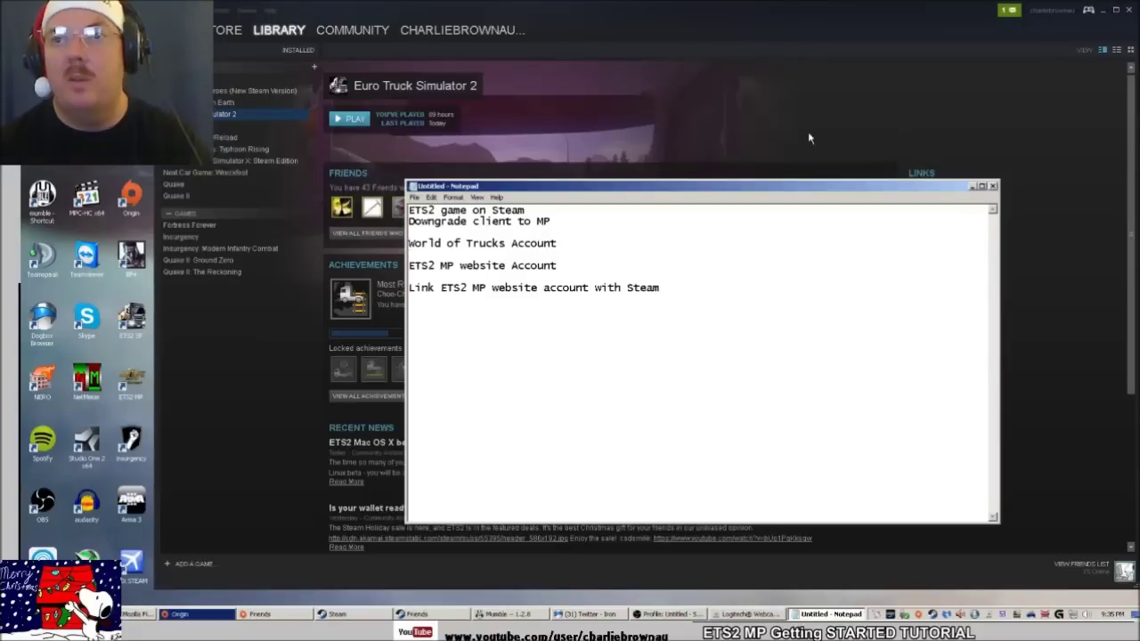
{"action": "left_click", "coordinate": [831, 82]}
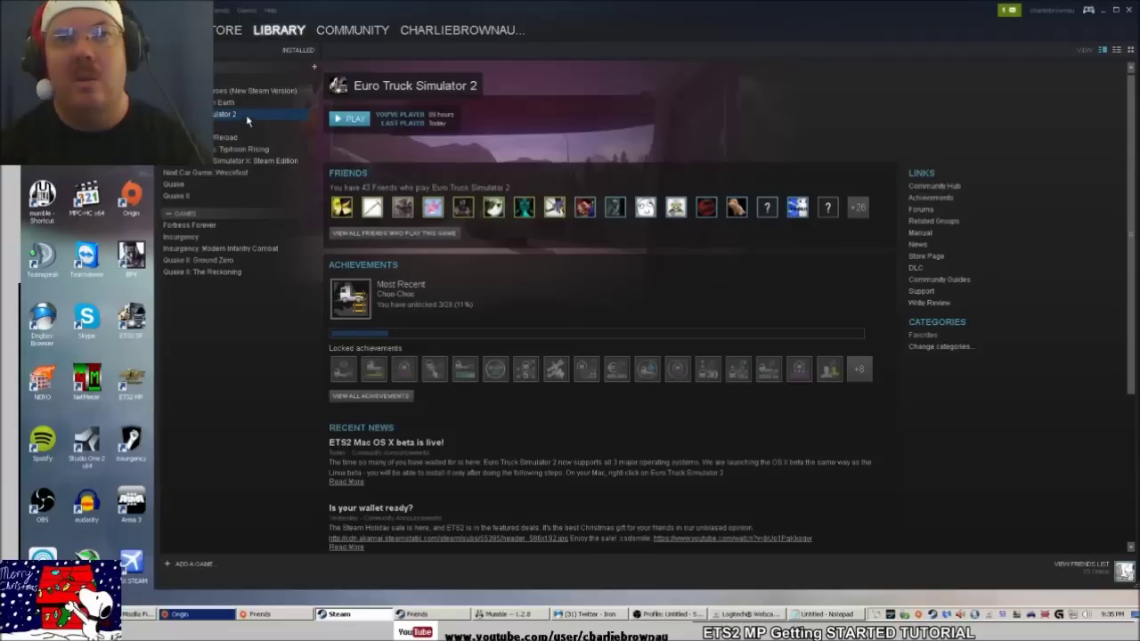
Opt Euro Truck Simulator 2 into the beta "temporary1412 - Temporary 1.4.12 for early access" in the game's properties.
{"action": "right_click", "coordinate": [247, 121]}
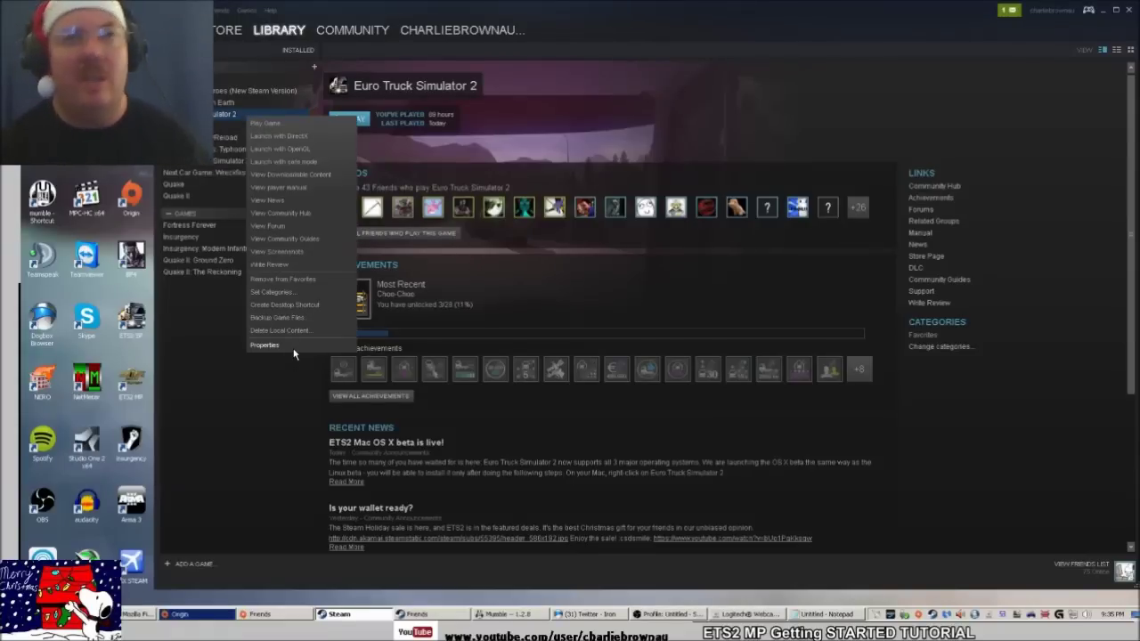
{"action": "left_click", "coordinate": [265, 345]}
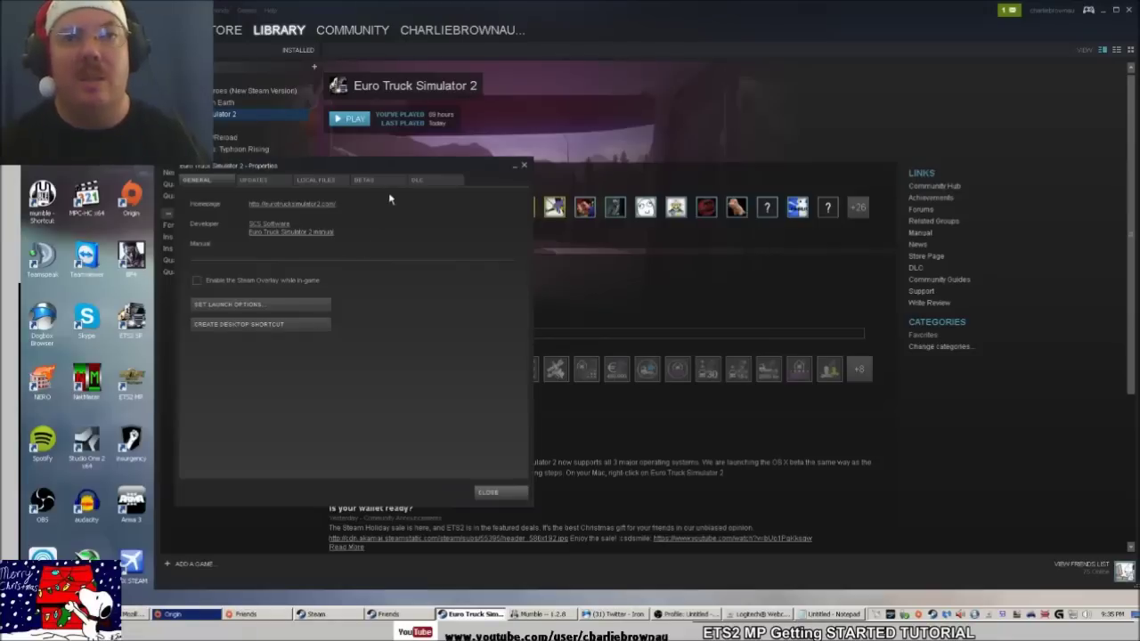
{"action": "left_click", "coordinate": [353, 182]}
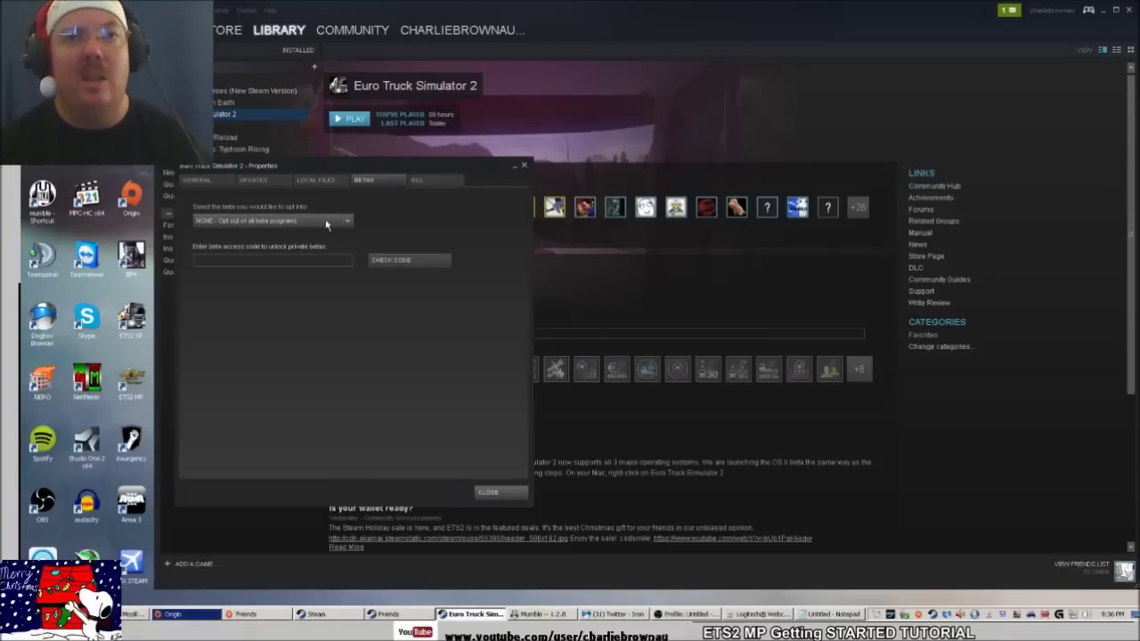
{"action": "left_click", "coordinate": [348, 222]}
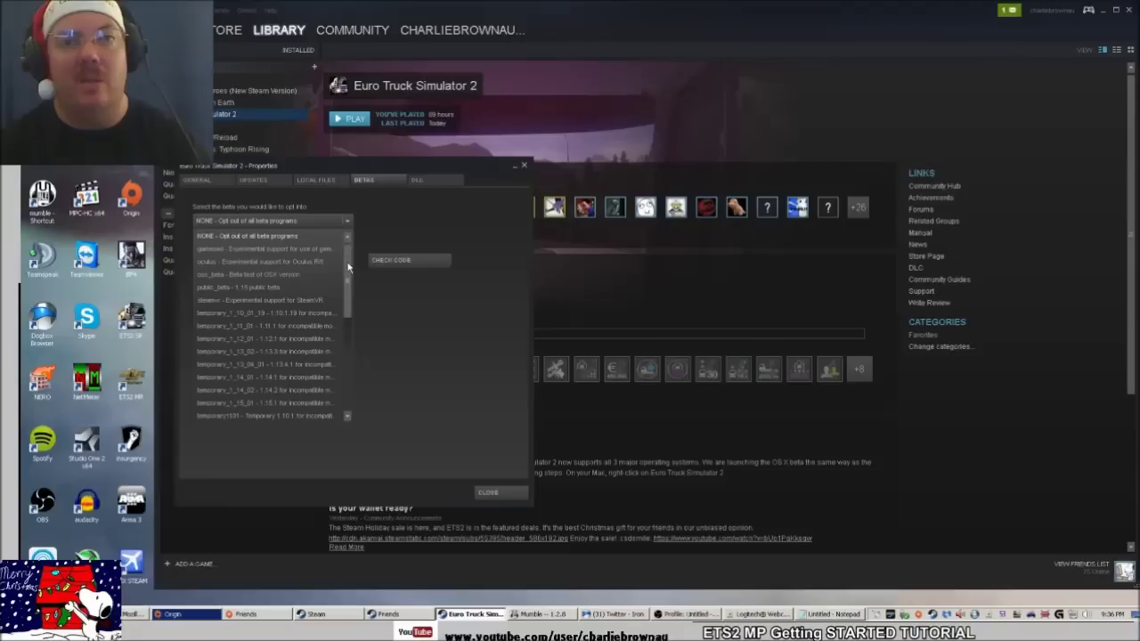
{"action": "left_click_drag", "start_coordinate": [348, 271], "coordinate": [347, 295]}
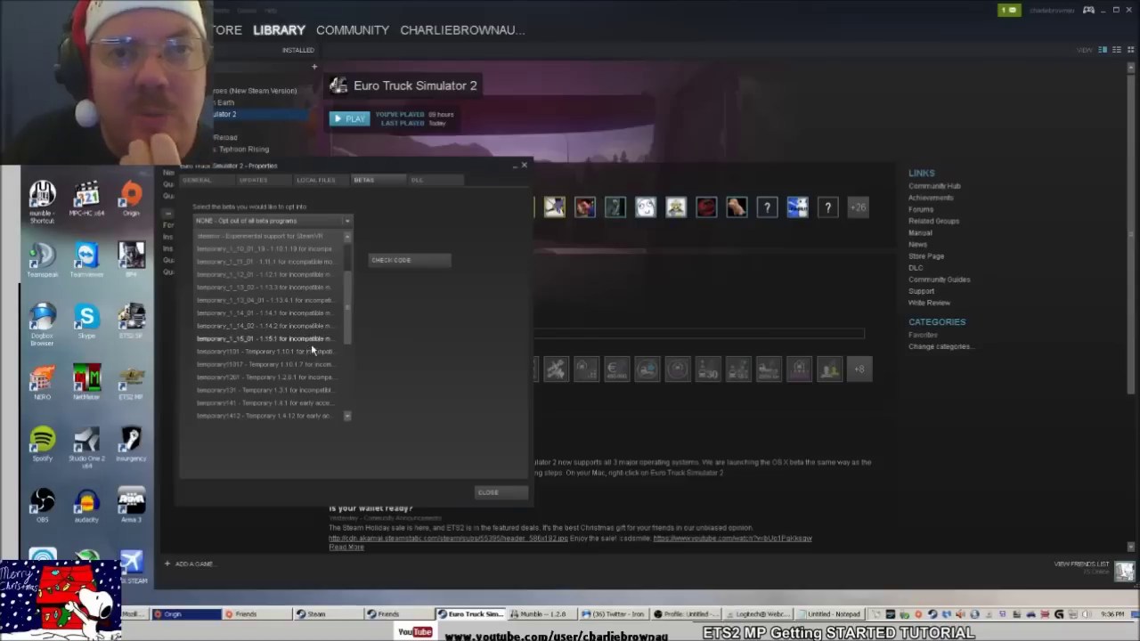
{"action": "scroll", "coordinate": [285, 338], "scroll_direction": "down", "scroll_amount": 2}
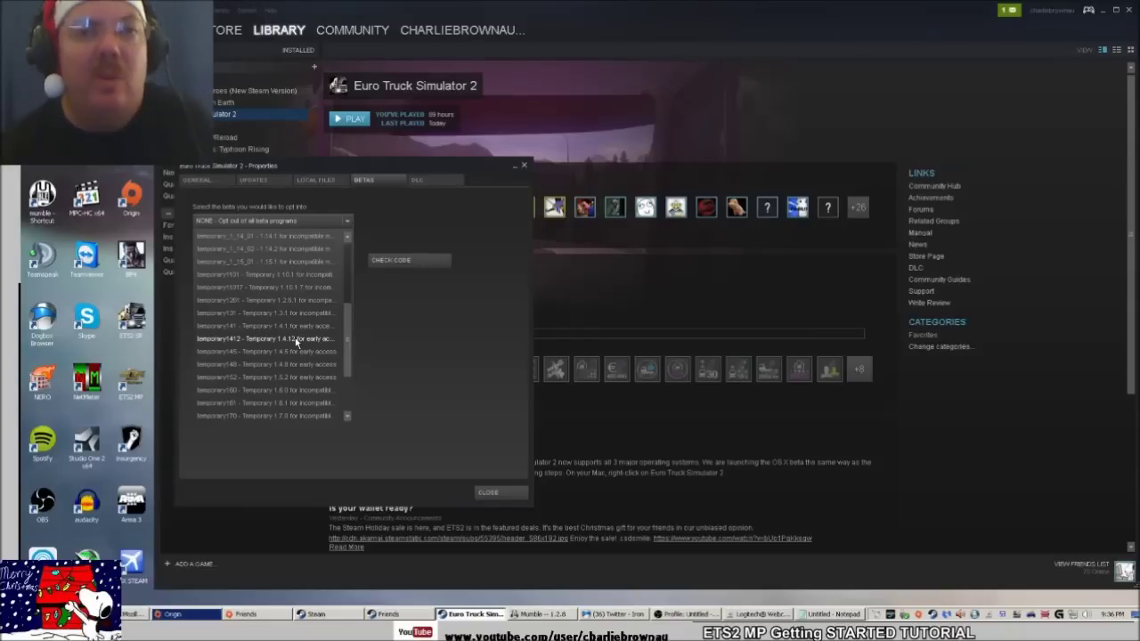
{"action": "left_click", "coordinate": [297, 339]}
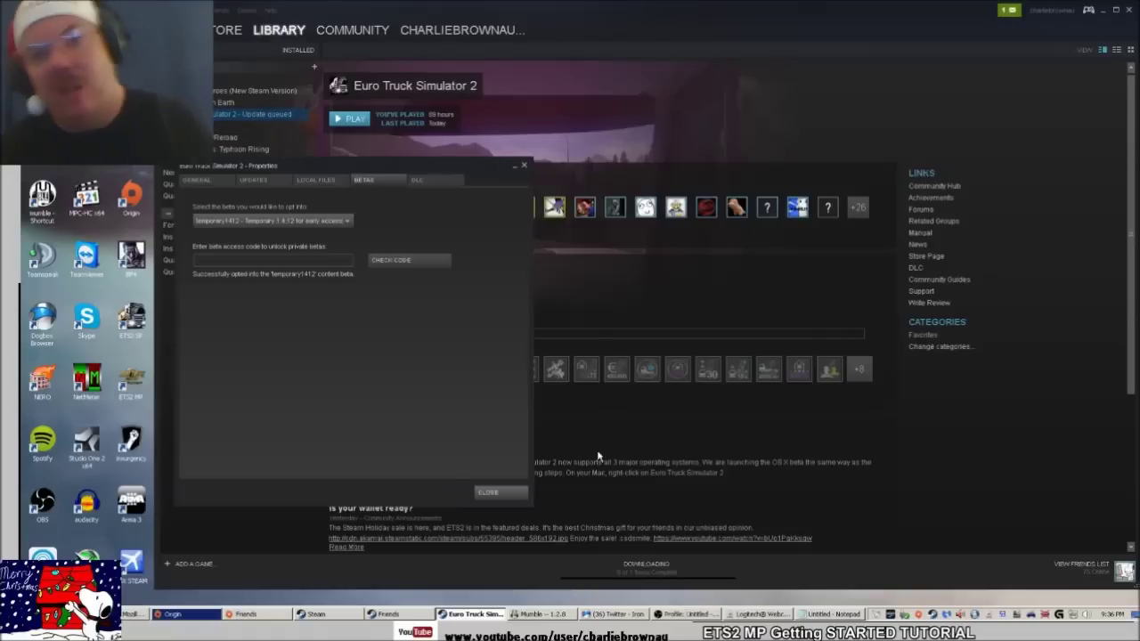
Set the game's beta choice back to "NONE - Opt out of all beta programs", close its properties and launch the game.
{"action": "left_click", "coordinate": [336, 221]}
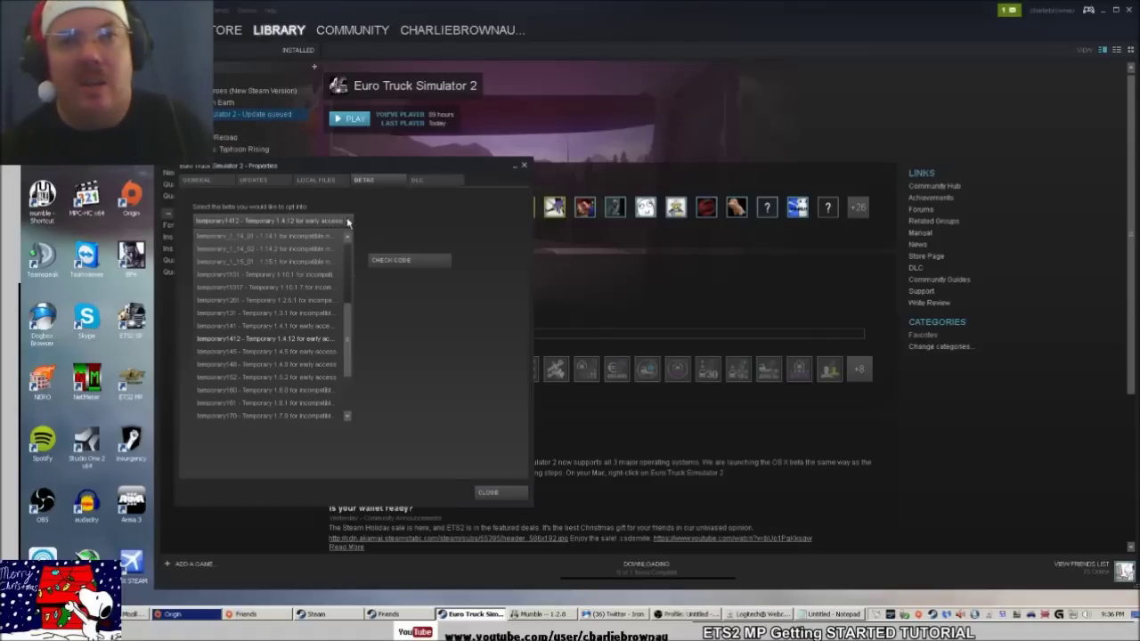
{"action": "scroll", "coordinate": [285, 267], "scroll_direction": "up", "scroll_amount": 5}
{"action": "left_click", "coordinate": [286, 237]}
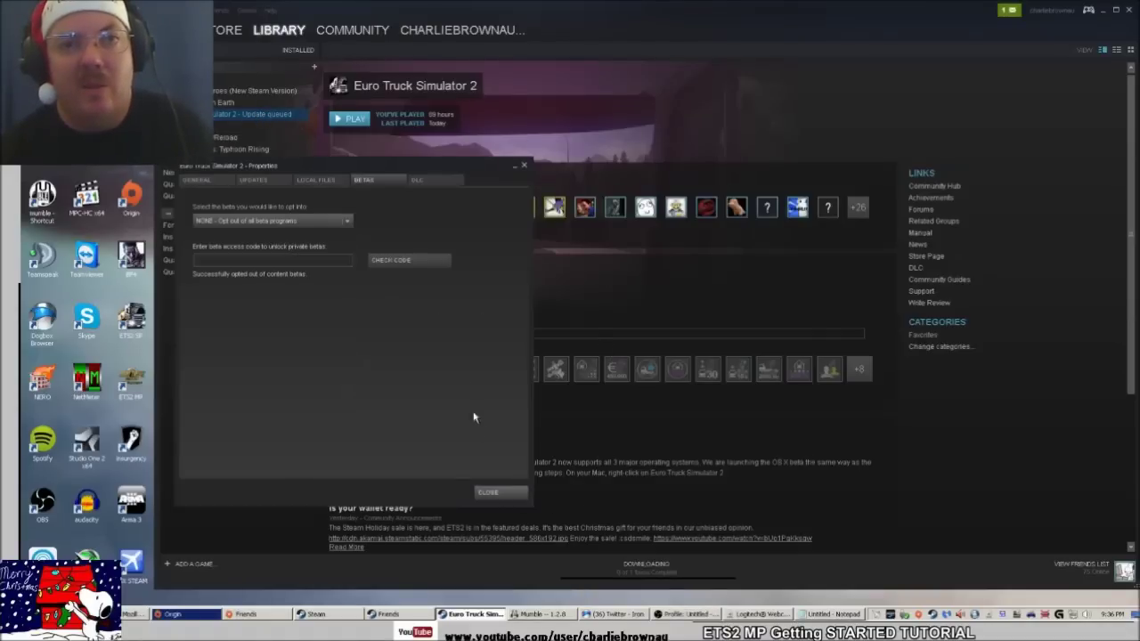
{"action": "left_click", "coordinate": [502, 494]}
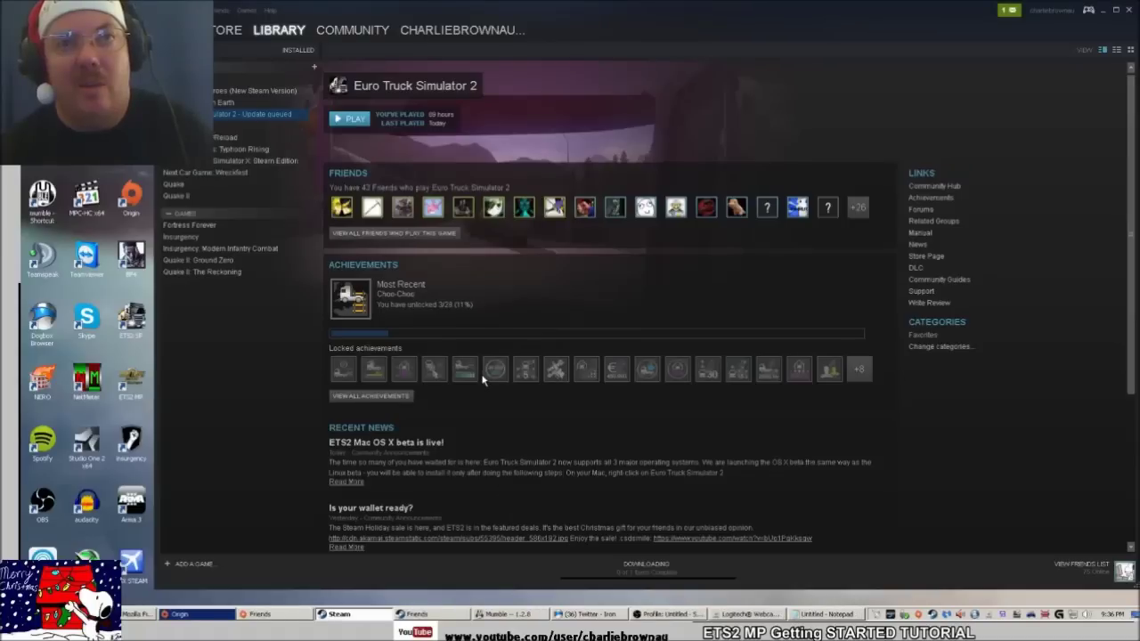
{"action": "right_click", "coordinate": [273, 117]}
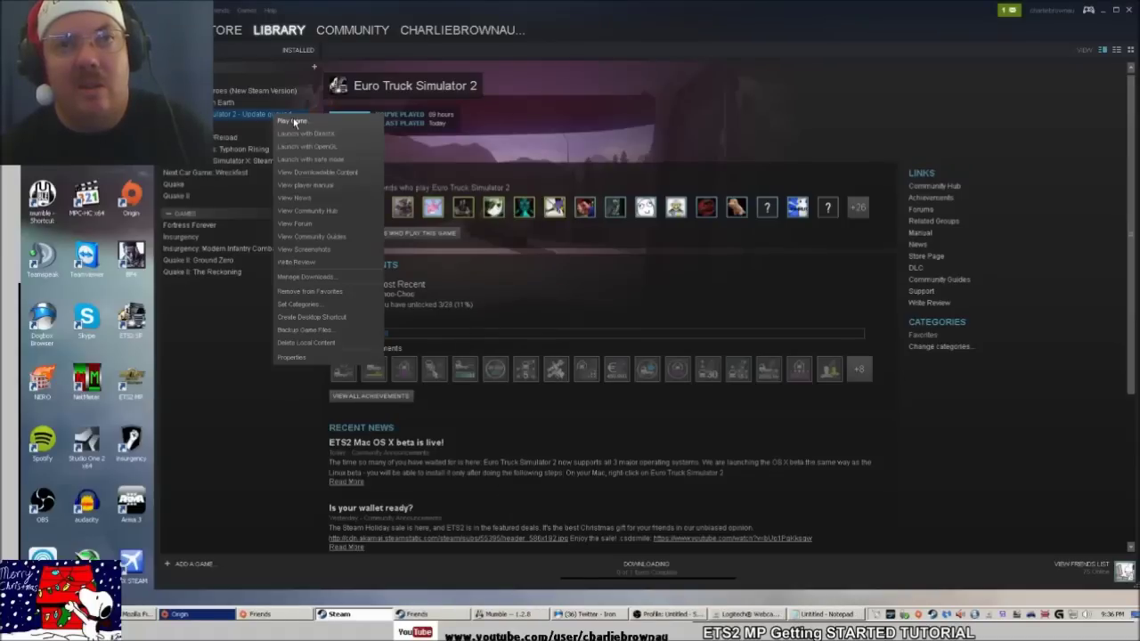
{"action": "left_click", "coordinate": [294, 121]}
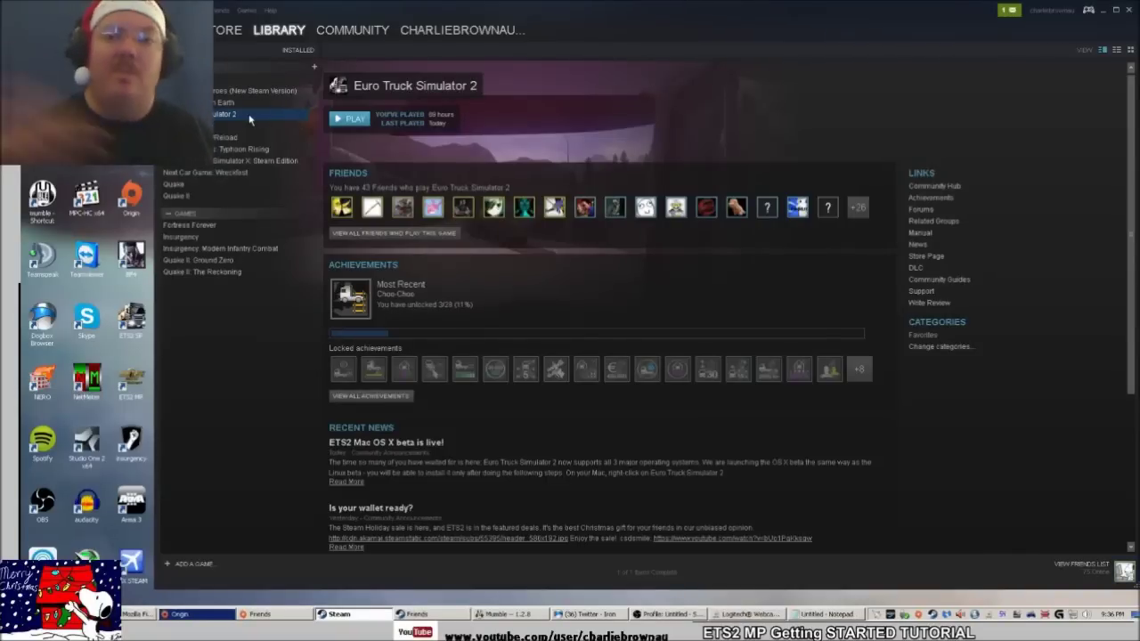
Bring the Notepad checklist to the front and highlight its "World of Trucks Account" line.
{"action": "left_click", "coordinate": [841, 615]}
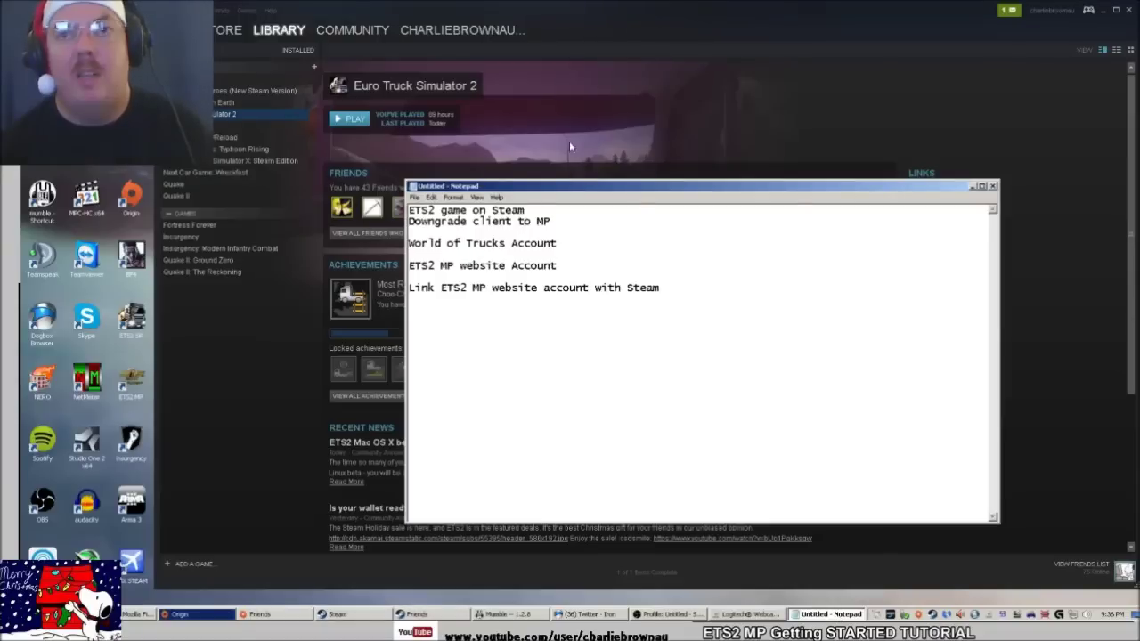
{"action": "left_click_drag", "start_coordinate": [556, 242], "coordinate": [408, 243]}
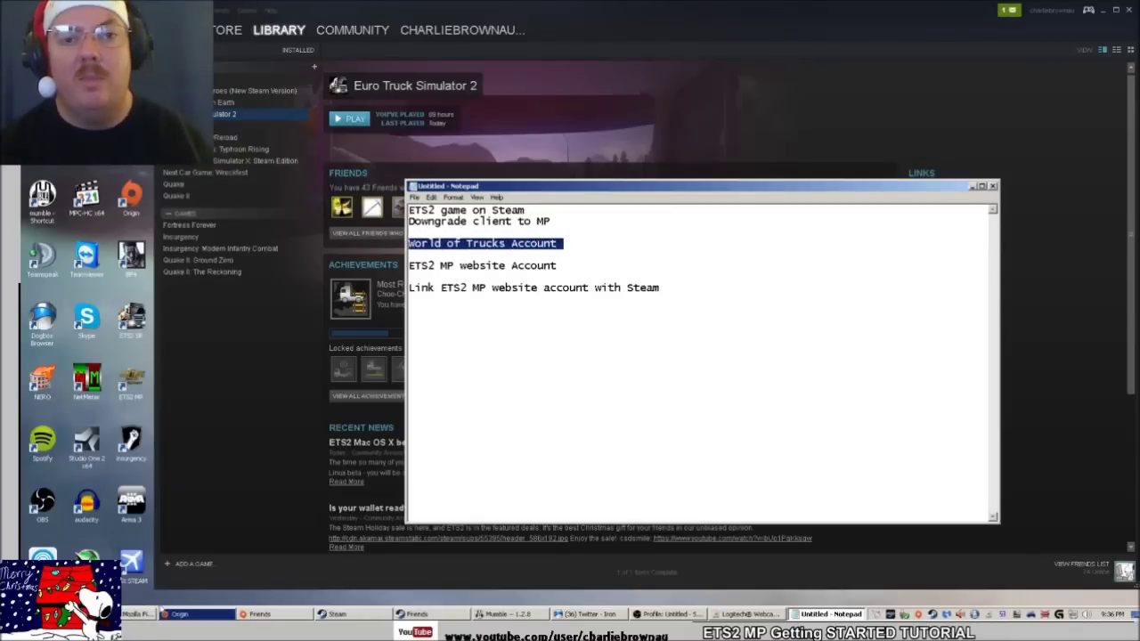
Switch to the web browser, load the World of Trucks website in the empty tab and sign in to the account.
{"action": "left_click", "coordinate": [135, 613]}
{"action": "left_click", "coordinate": [379, 46]}
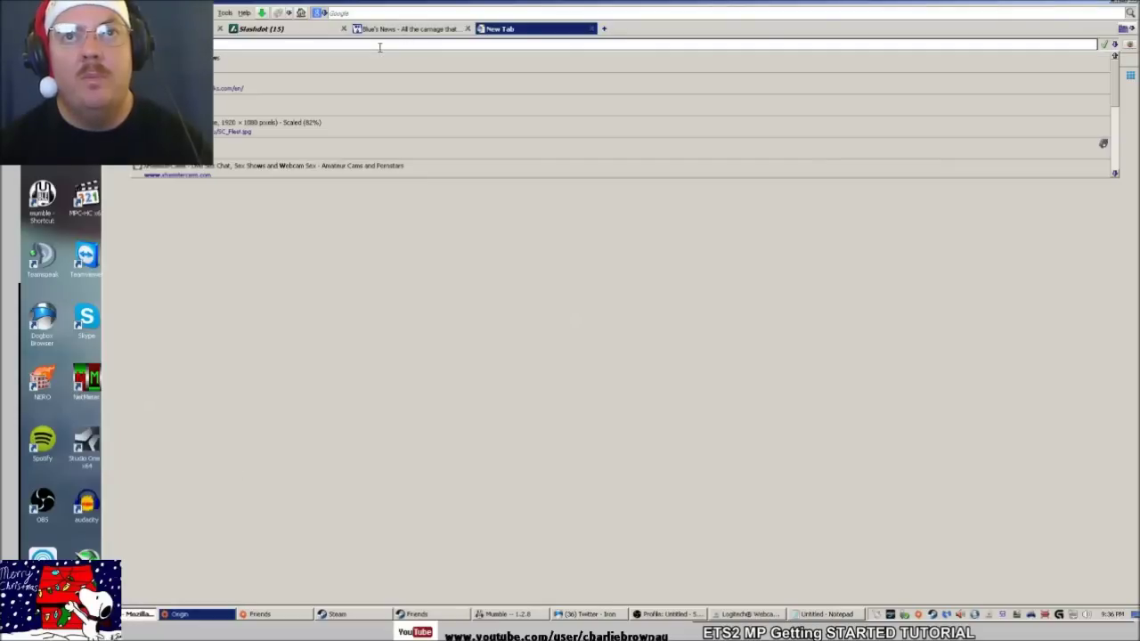
{"action": "left_click", "coordinate": [364, 81]}
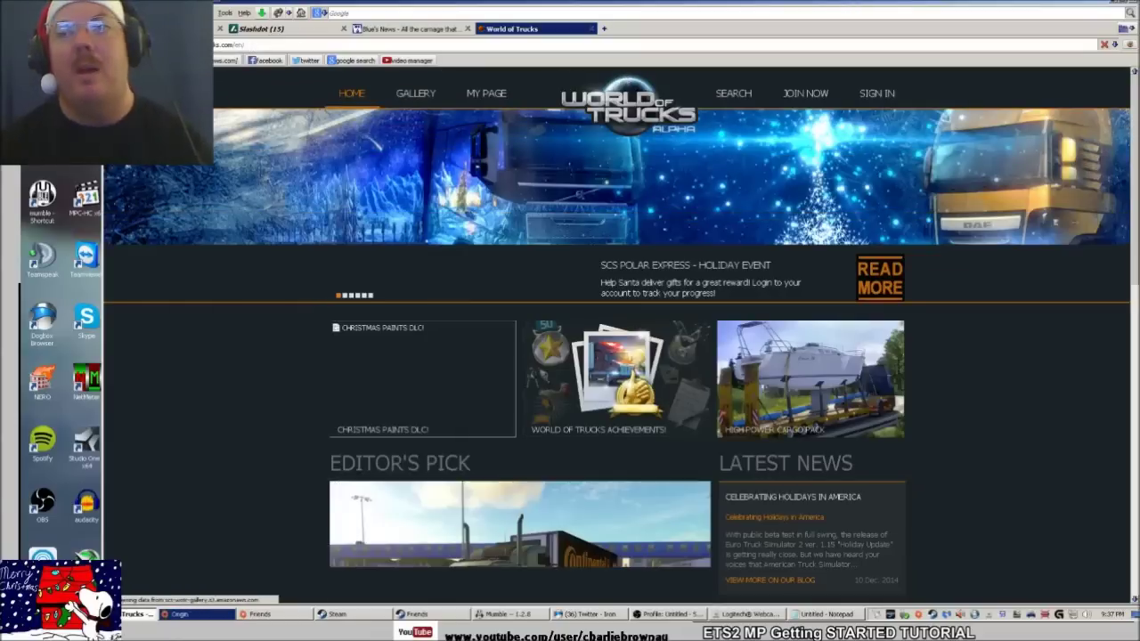
{"action": "left_click", "coordinate": [878, 95]}
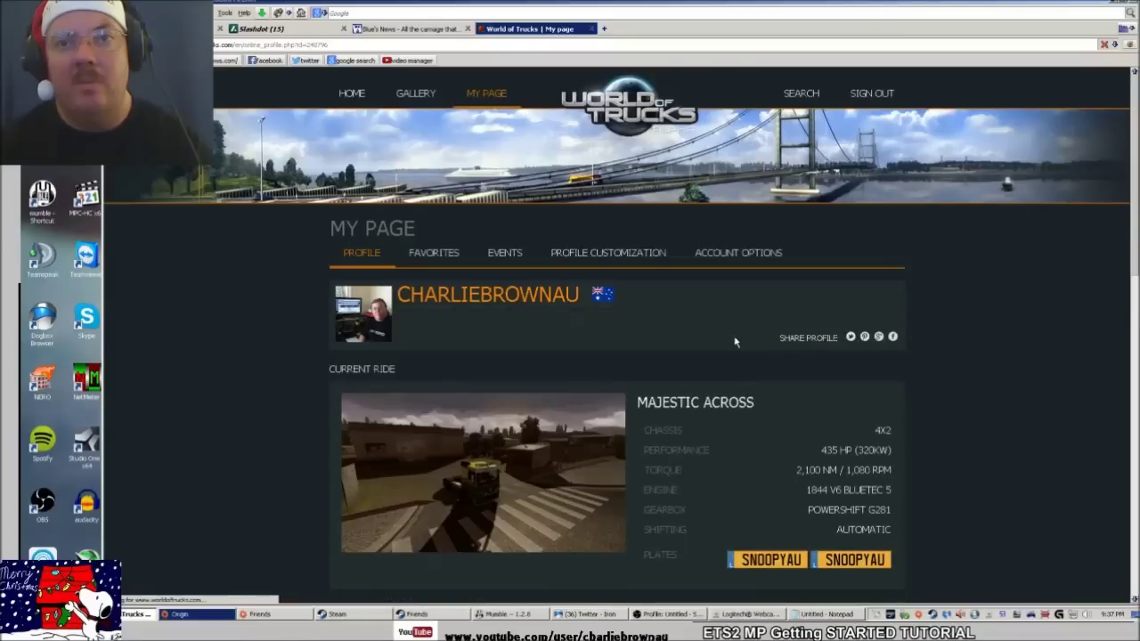
Examine the profile's current ride and the SCS Polar Express event's goal and reward, enlarging the page for readability.
{"action": "scroll", "coordinate": [737, 342], "scroll_direction": "down", "scroll_amount": 1}
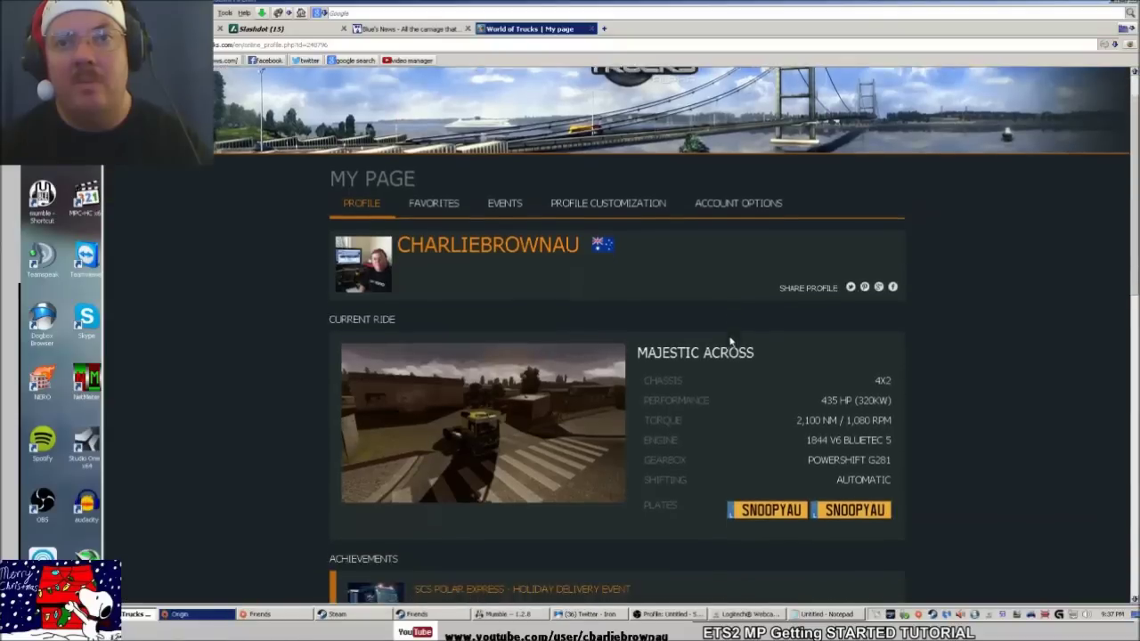
{"action": "scroll", "coordinate": [729, 338], "scroll_direction": "down", "scroll_amount": 2}
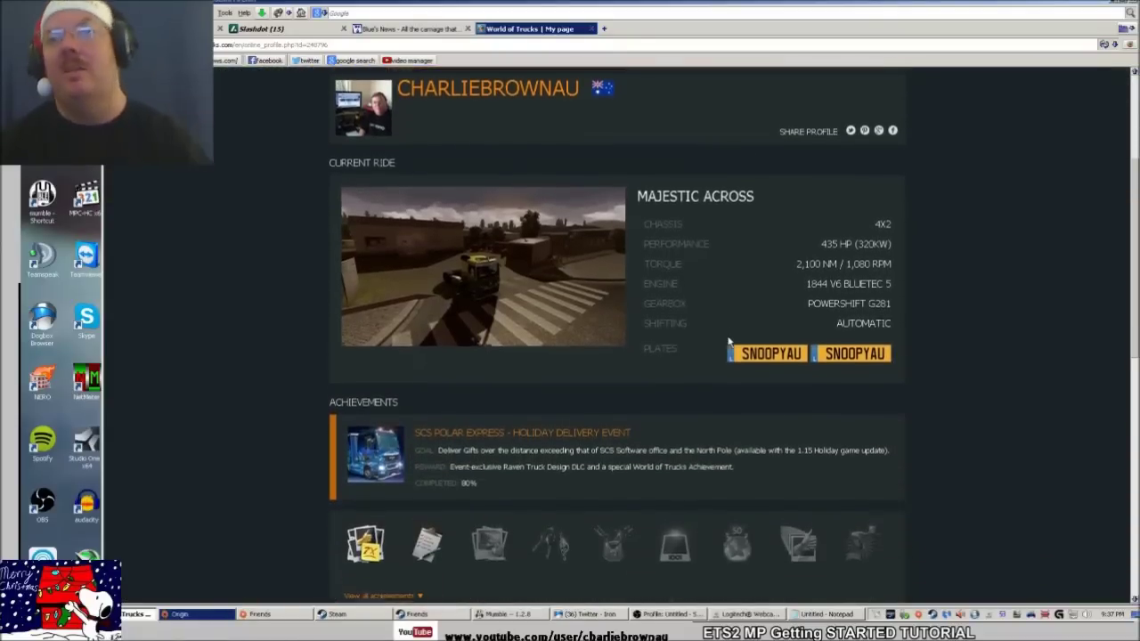
{"action": "scroll", "coordinate": [728, 340], "scroll_direction": "down", "scroll_amount": 4}
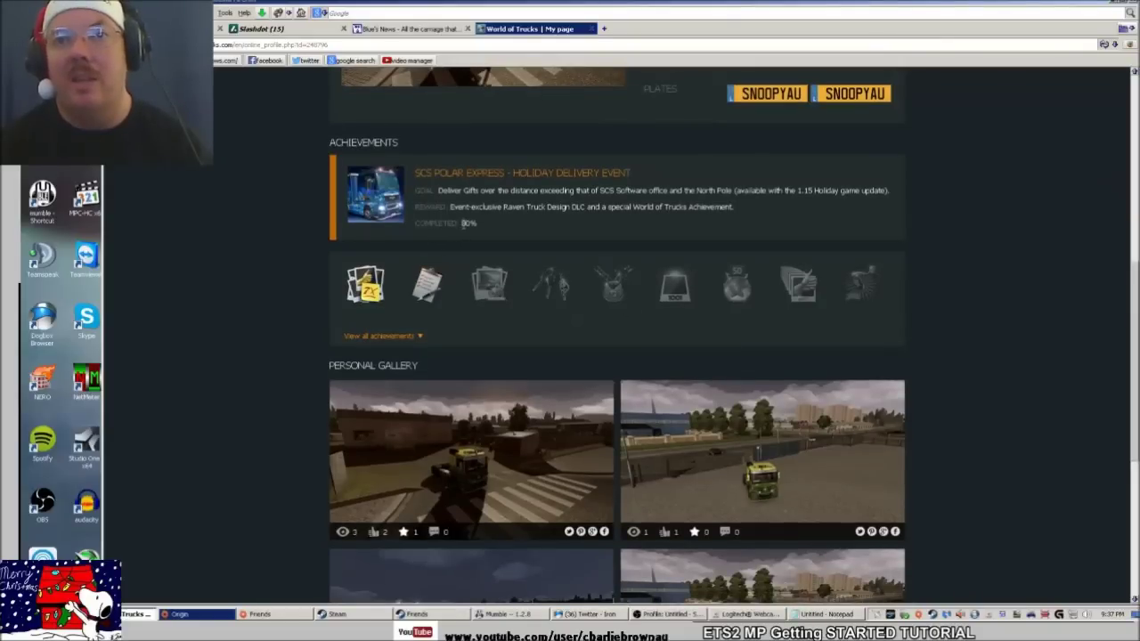
{"action": "mouse_move", "coordinate": [486, 291]}
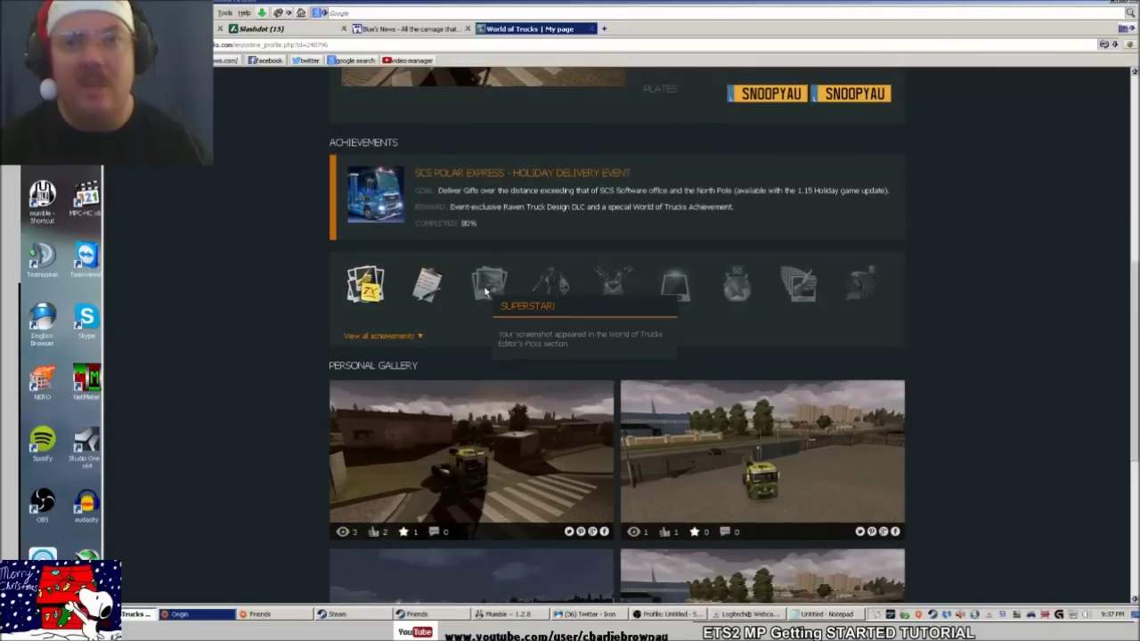
{"action": "key", "text": "ctrl+plus"}
{"action": "key", "text": "ctrl+plus"}
{"action": "key", "text": "ctrl+plus"}
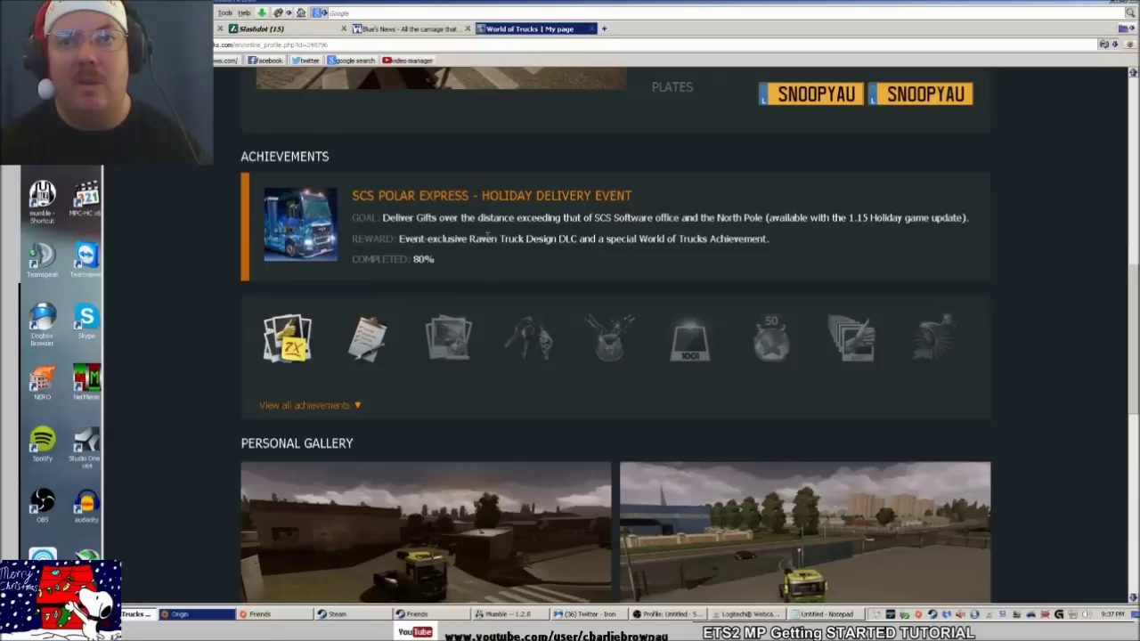
{"action": "left_click_drag", "start_coordinate": [488, 236], "coordinate": [629, 238]}
{"action": "left_click_drag", "start_coordinate": [745, 239], "coordinate": [627, 239]}
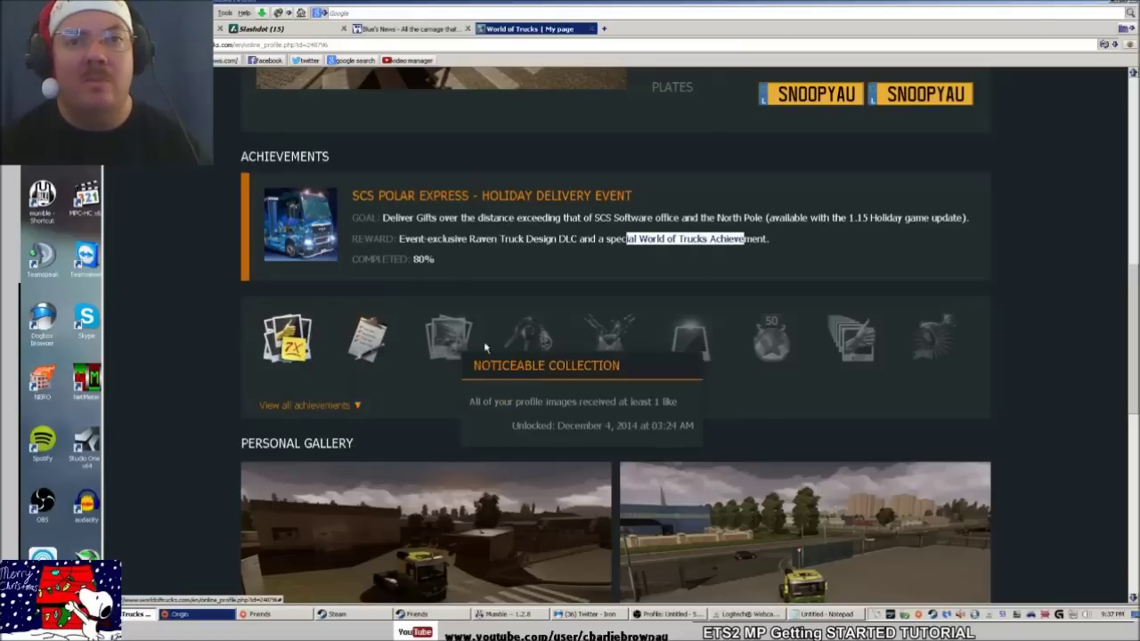
Look through the personal gallery screenshots and the descriptions of the first achievements, and review the profile page again.
{"action": "scroll", "coordinate": [513, 348], "scroll_direction": "down", "scroll_amount": 1}
{"action": "scroll", "coordinate": [513, 348], "scroll_direction": "down", "scroll_amount": 2}
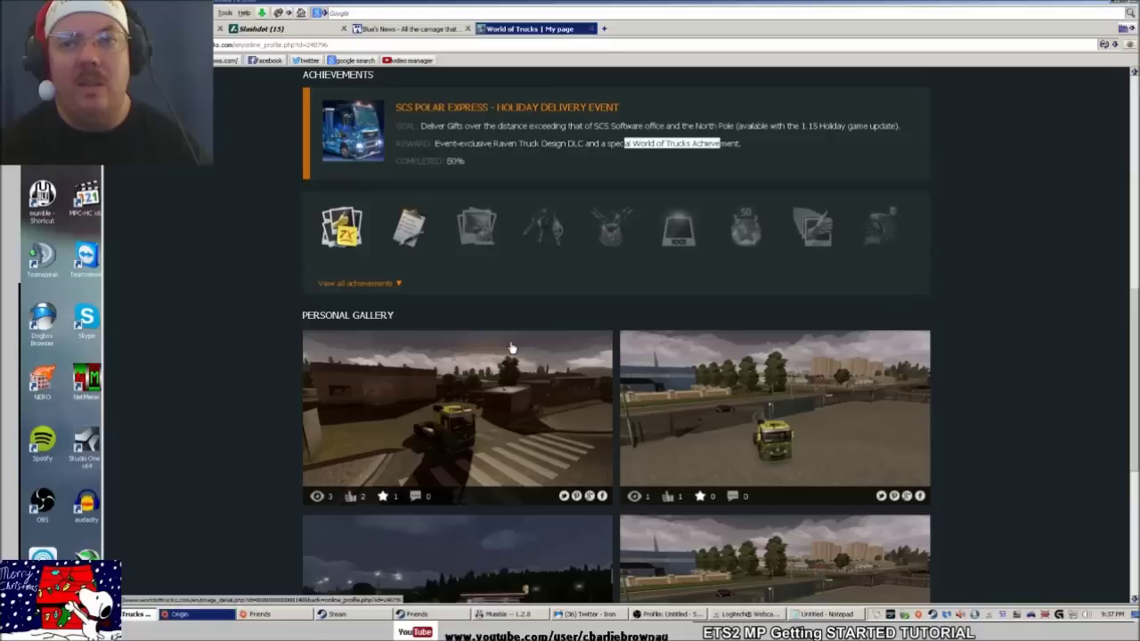
{"action": "scroll", "coordinate": [634, 383], "scroll_direction": "down", "scroll_amount": 3}
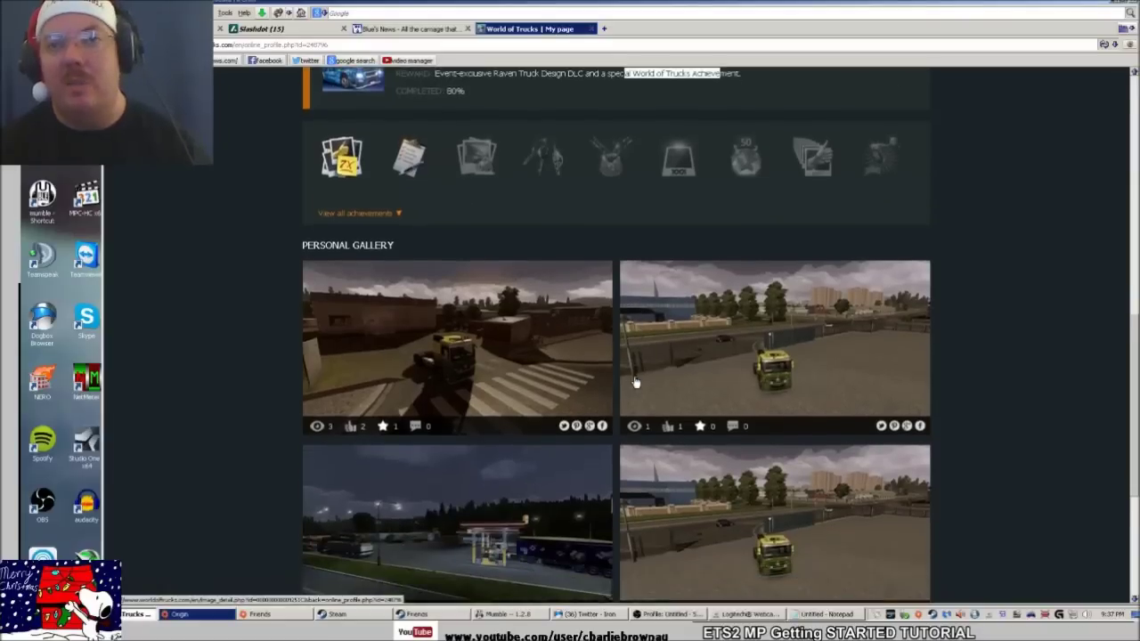
{"action": "scroll", "coordinate": [635, 383], "scroll_direction": "down", "scroll_amount": 3}
{"action": "scroll", "coordinate": [629, 380], "scroll_direction": "down", "scroll_amount": 1}
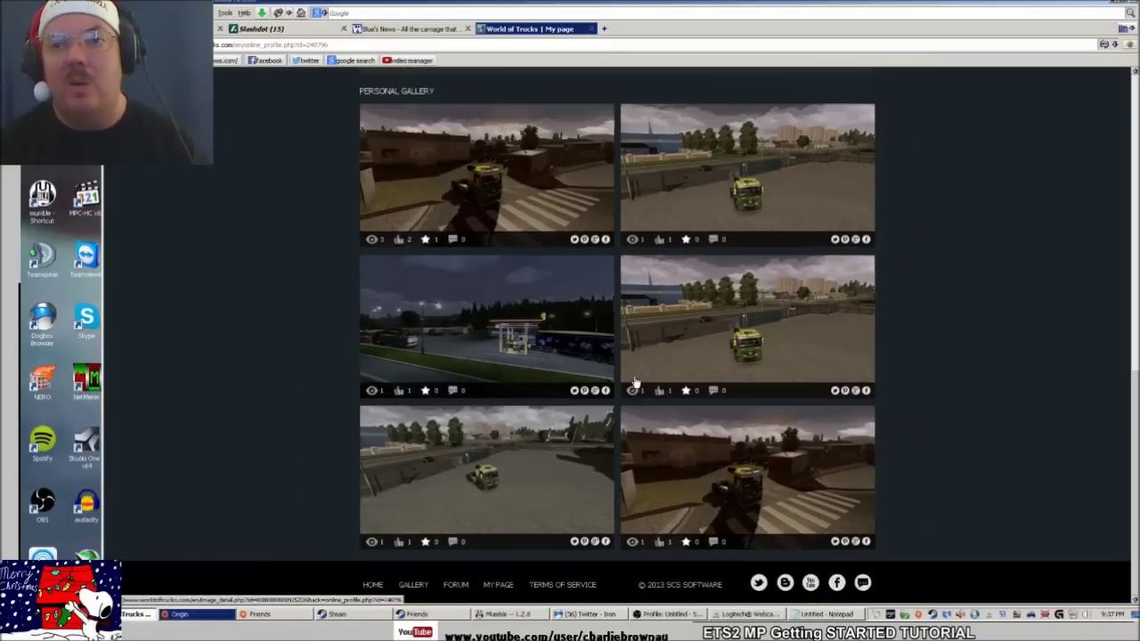
{"action": "scroll", "coordinate": [543, 356], "scroll_direction": "up", "scroll_amount": 1}
{"action": "scroll", "coordinate": [543, 356], "scroll_direction": "up", "scroll_amount": 1}
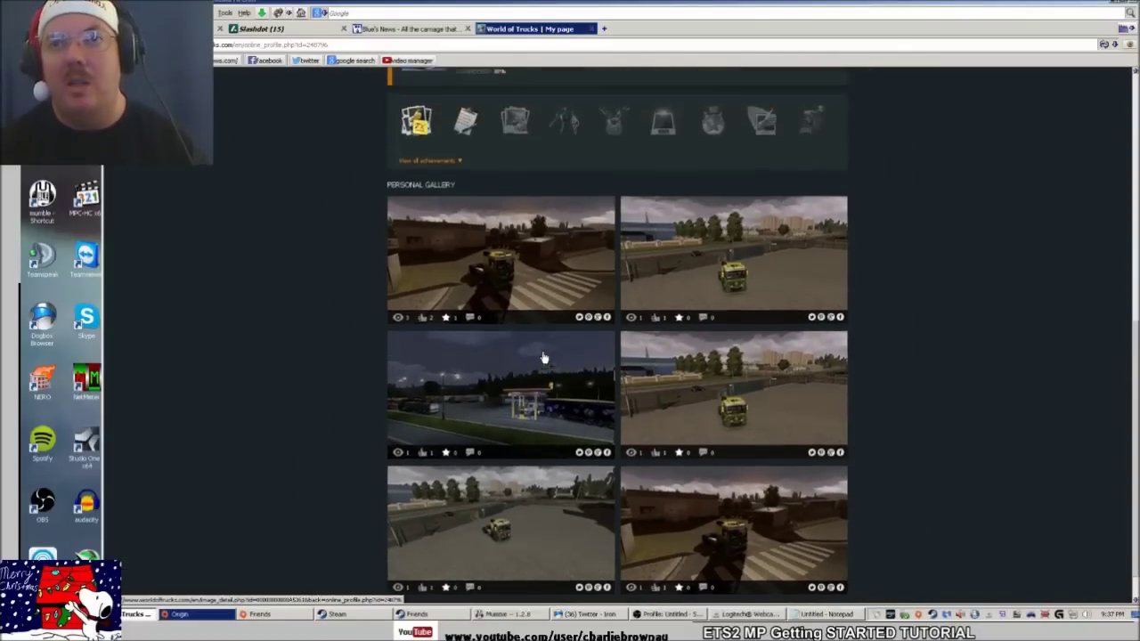
{"action": "mouse_move", "coordinate": [422, 149]}
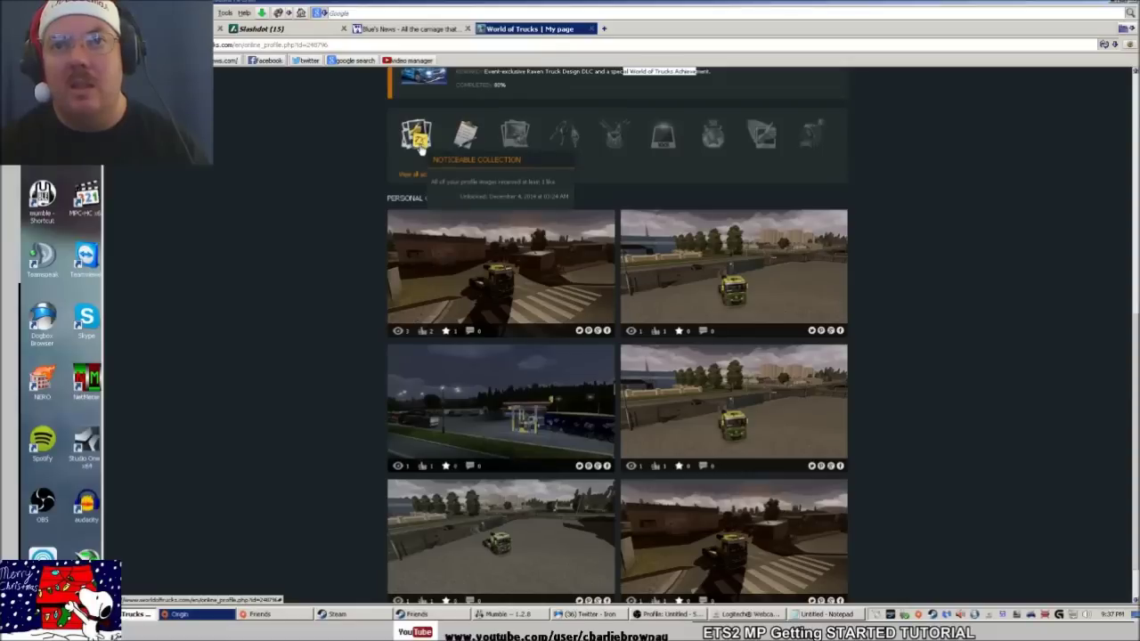
{"action": "mouse_move", "coordinate": [473, 145]}
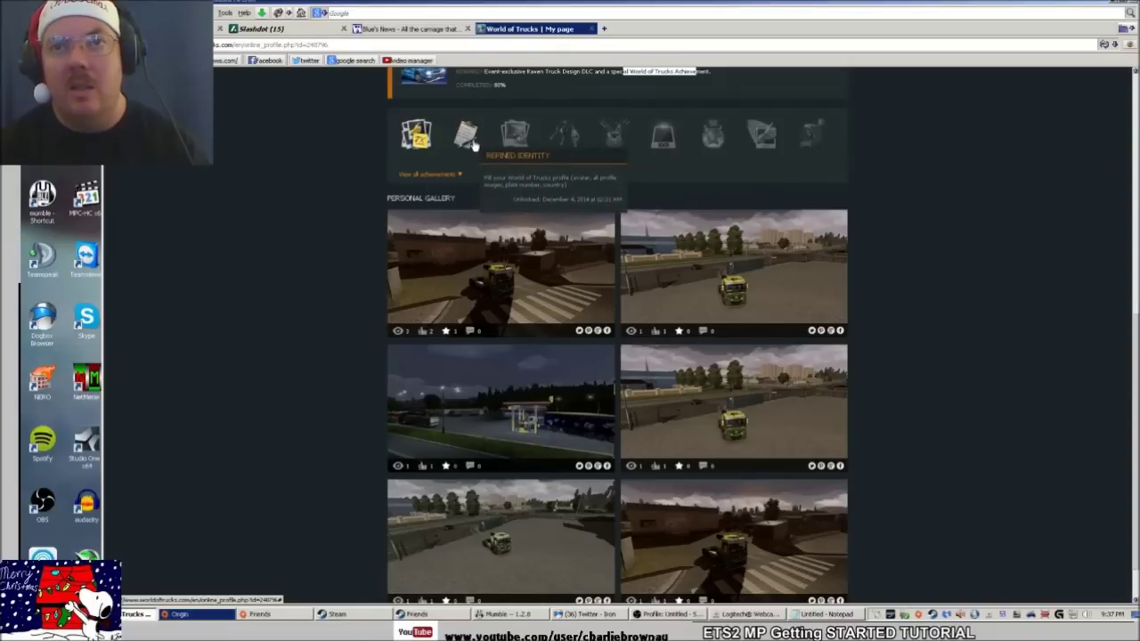
{"action": "left_click", "coordinate": [470, 143]}
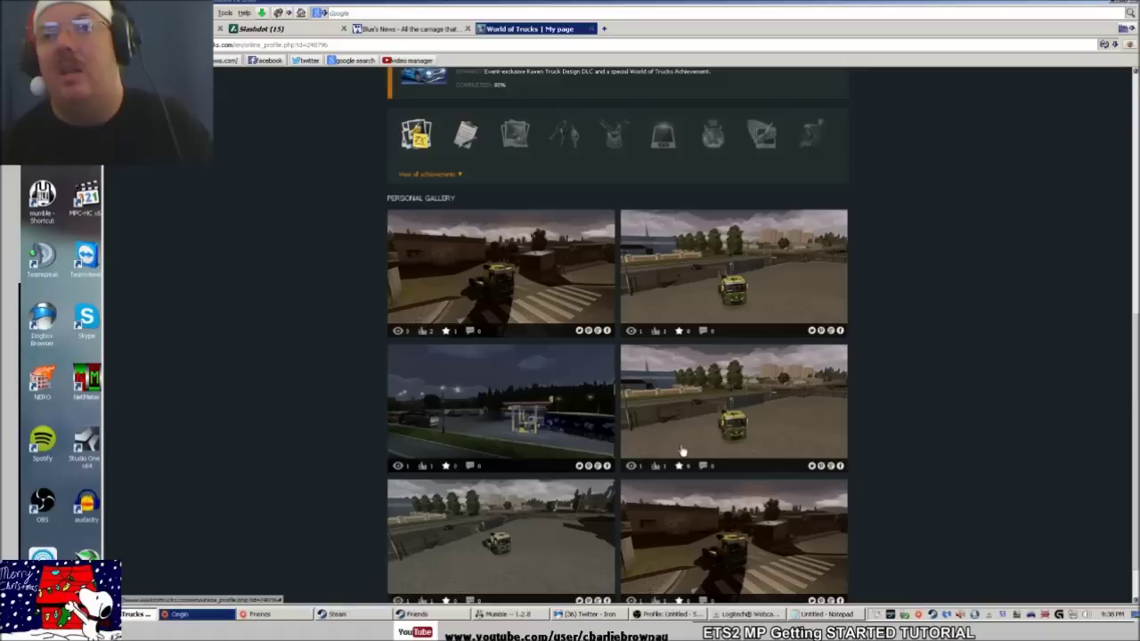
{"action": "scroll", "coordinate": [713, 406], "scroll_direction": "down", "scroll_amount": 2}
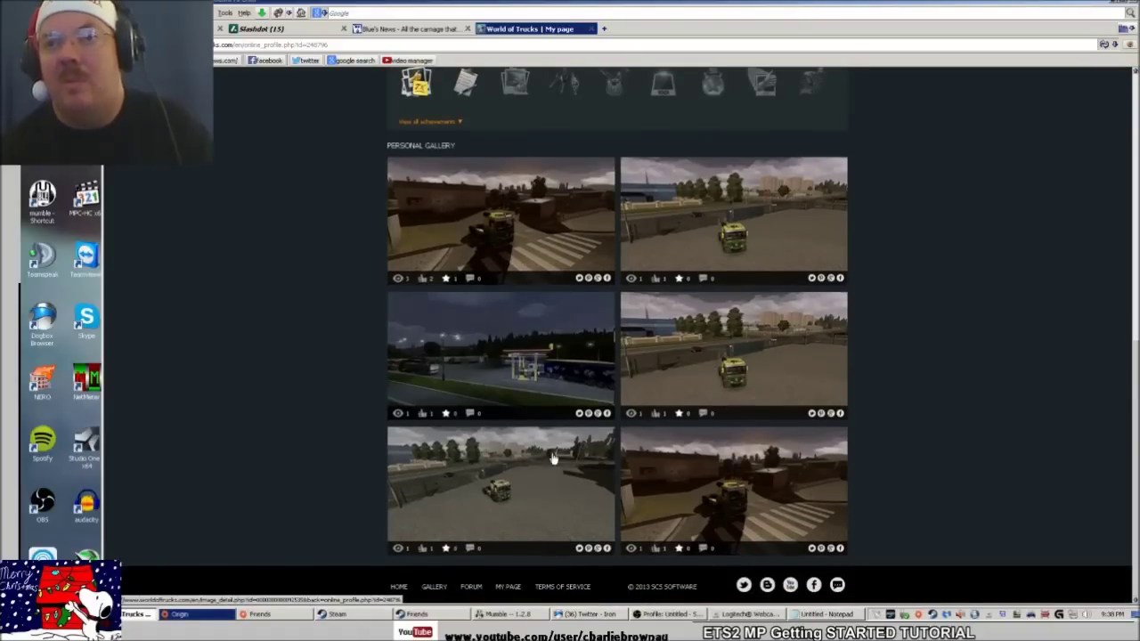
{"action": "scroll", "coordinate": [731, 485], "scroll_direction": "up", "scroll_amount": 3}
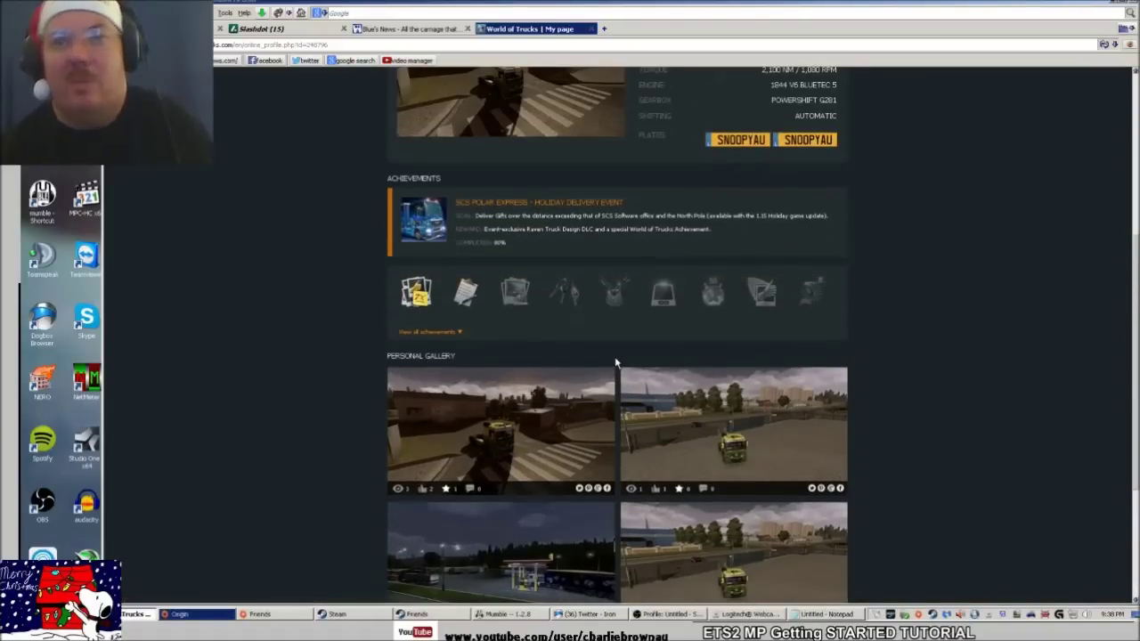
{"action": "scroll", "coordinate": [615, 356], "scroll_direction": "up", "scroll_amount": 4}
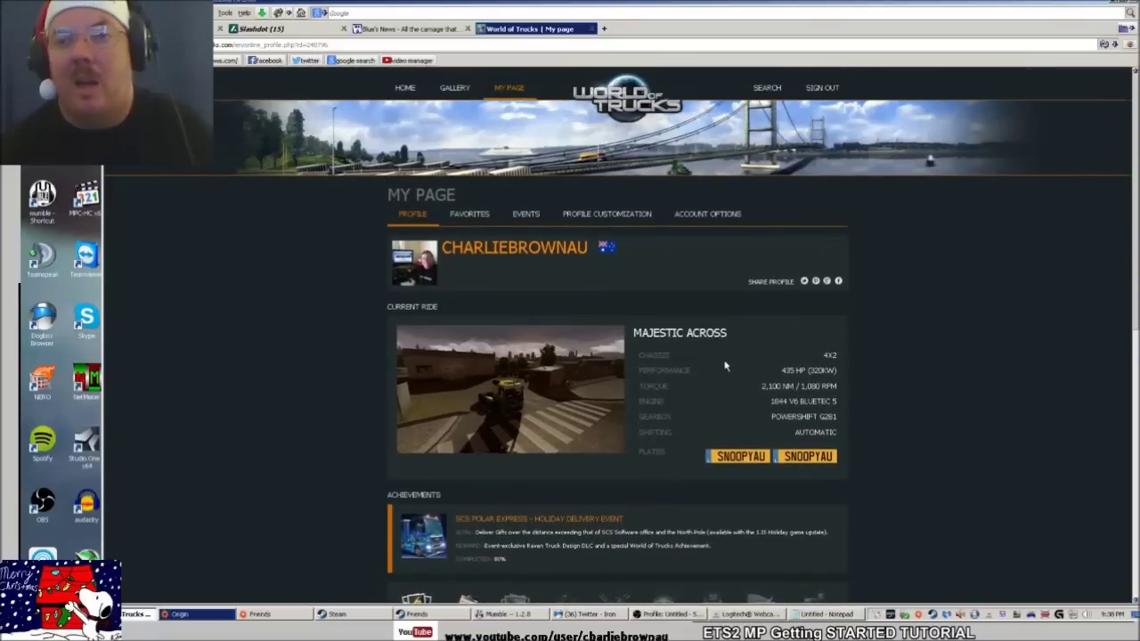
{"action": "scroll", "coordinate": [724, 364], "scroll_direction": "down", "scroll_amount": 3}
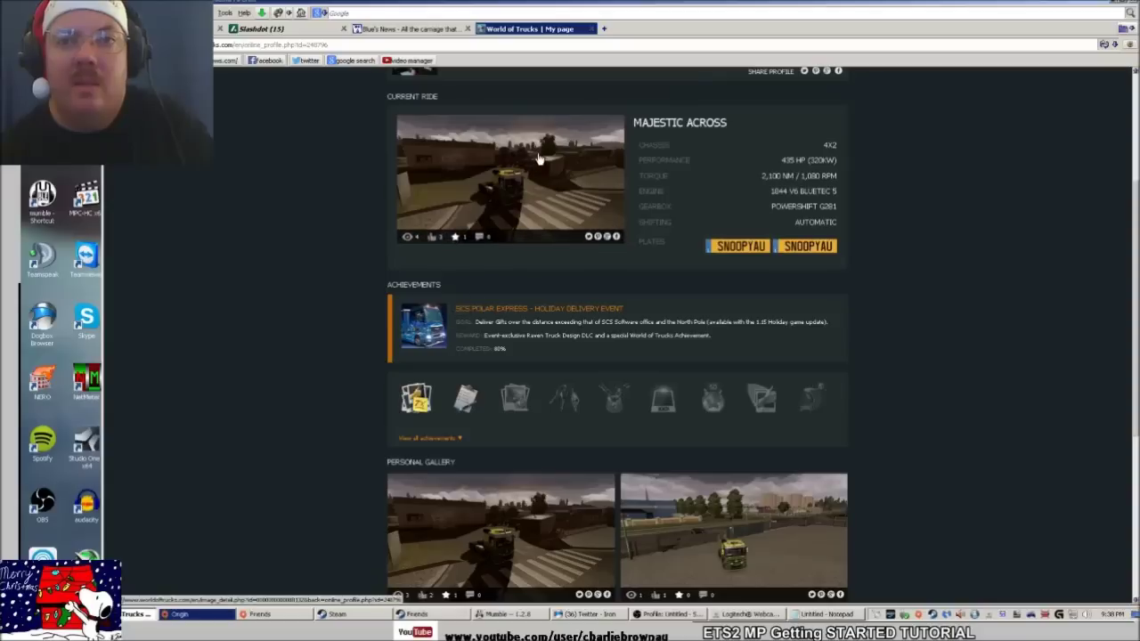
Bring the Notepad checklist to the front and highlight its "ETS2 MP website Account" line.
{"action": "left_click", "coordinate": [833, 615]}
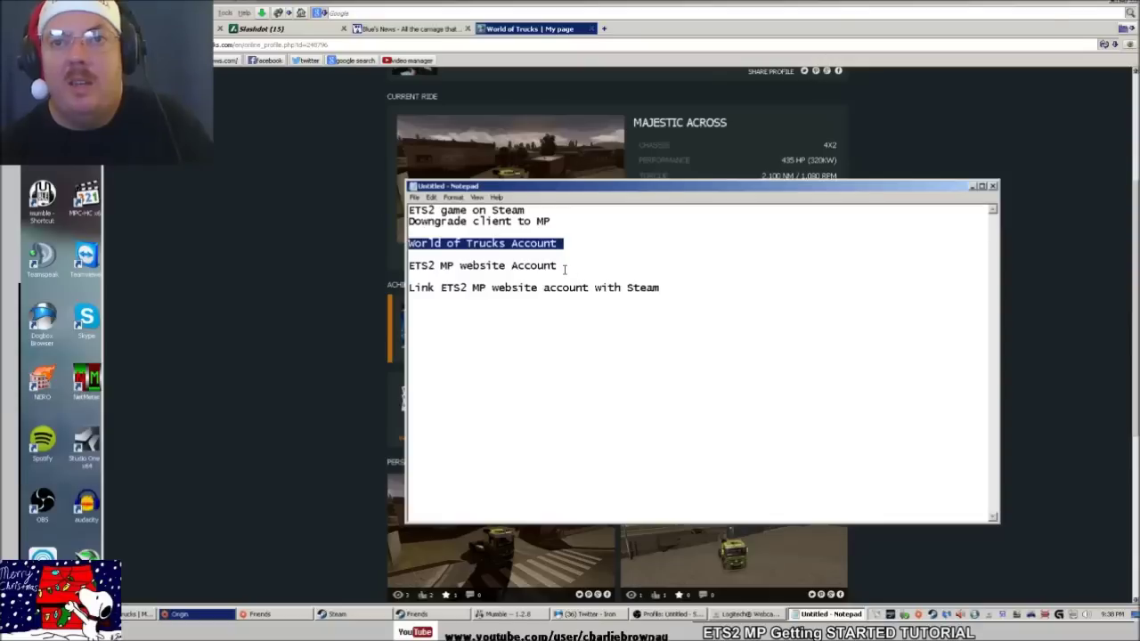
{"action": "left_click_drag", "start_coordinate": [561, 266], "coordinate": [360, 265]}
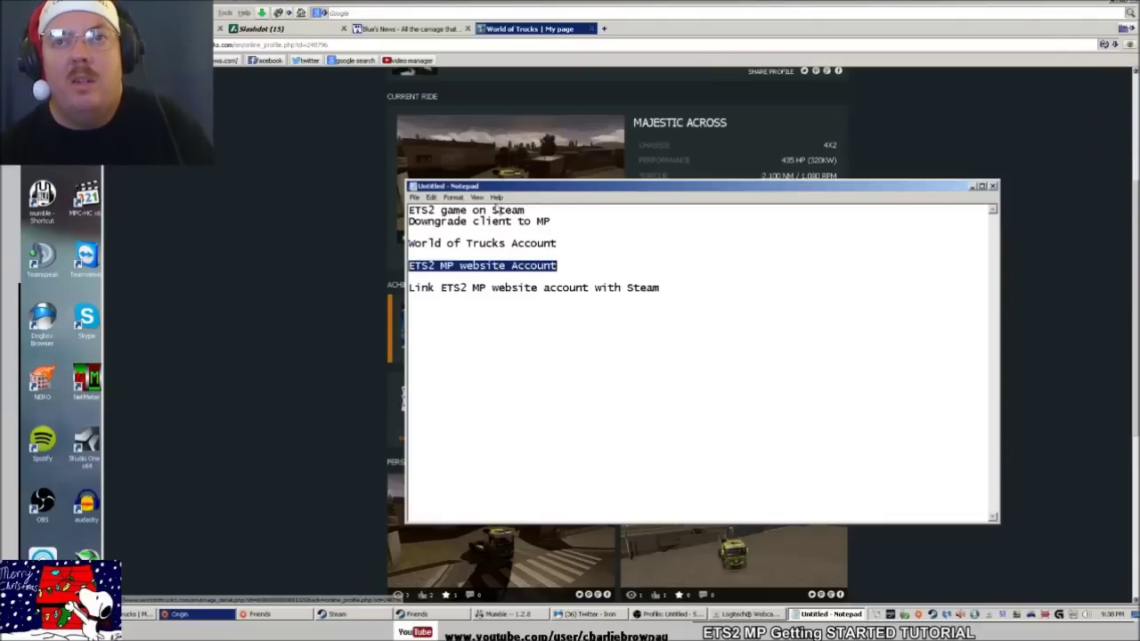
Switch back to the web browser and load the ETS2MP website in a new tab.
{"action": "left_click", "coordinate": [431, 4]}
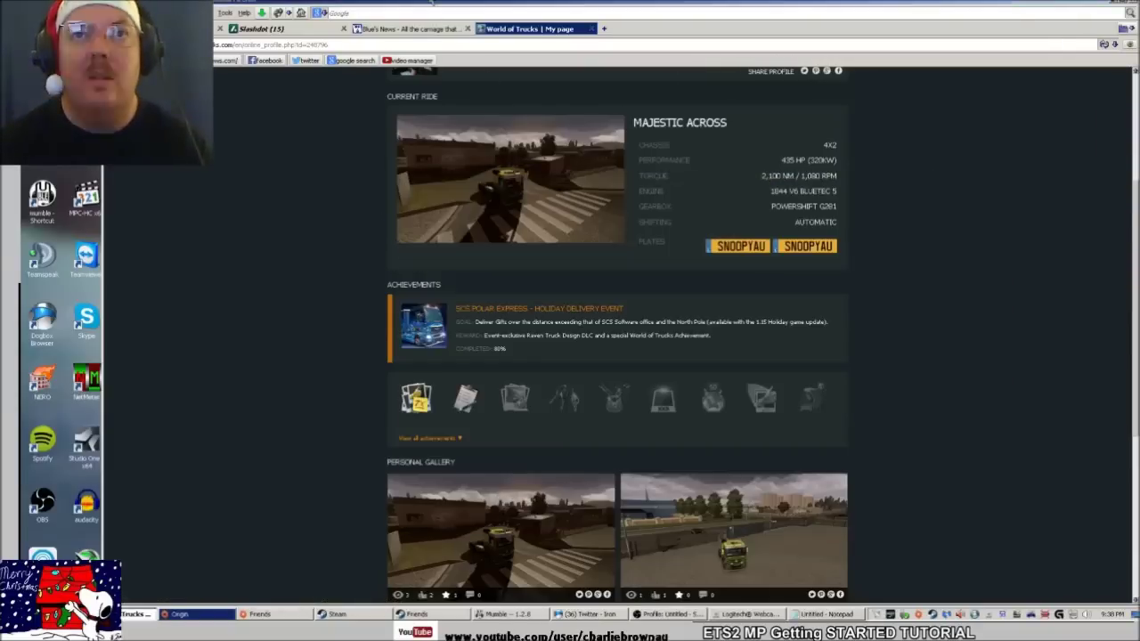
{"action": "key", "text": "ctrl+t"}
{"action": "type", "text": "ets2"}
{"action": "key", "text": "Return"}
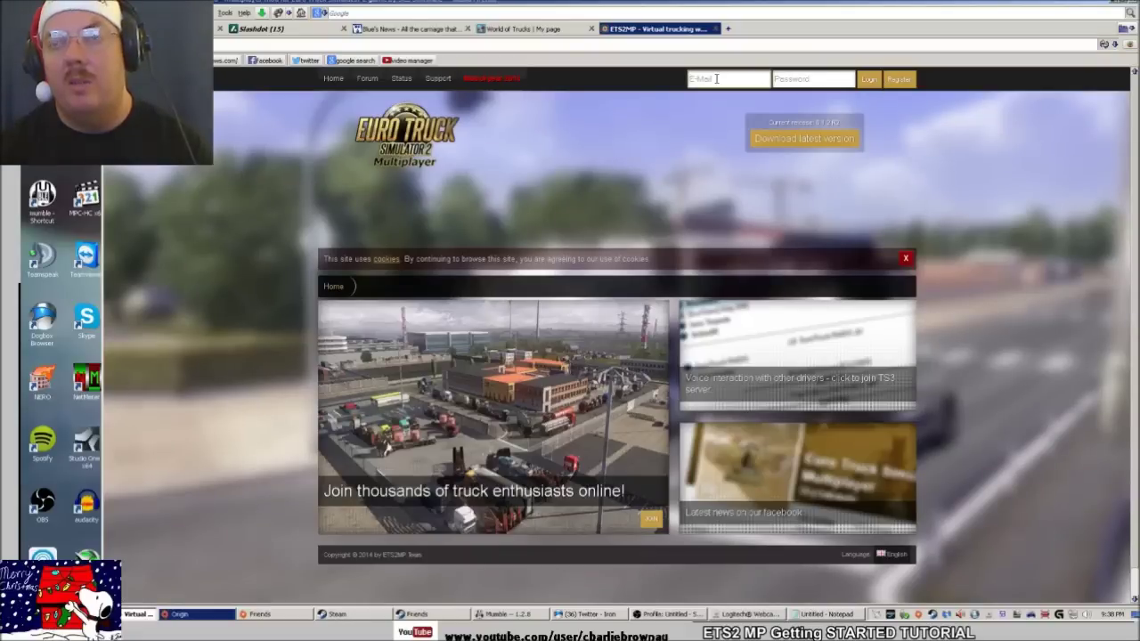
Sign in to ETS2MP with the saved account e-mail and password and request the latest client version's download.
{"action": "left_click", "coordinate": [716, 78]}
{"action": "left_click", "coordinate": [725, 95]}
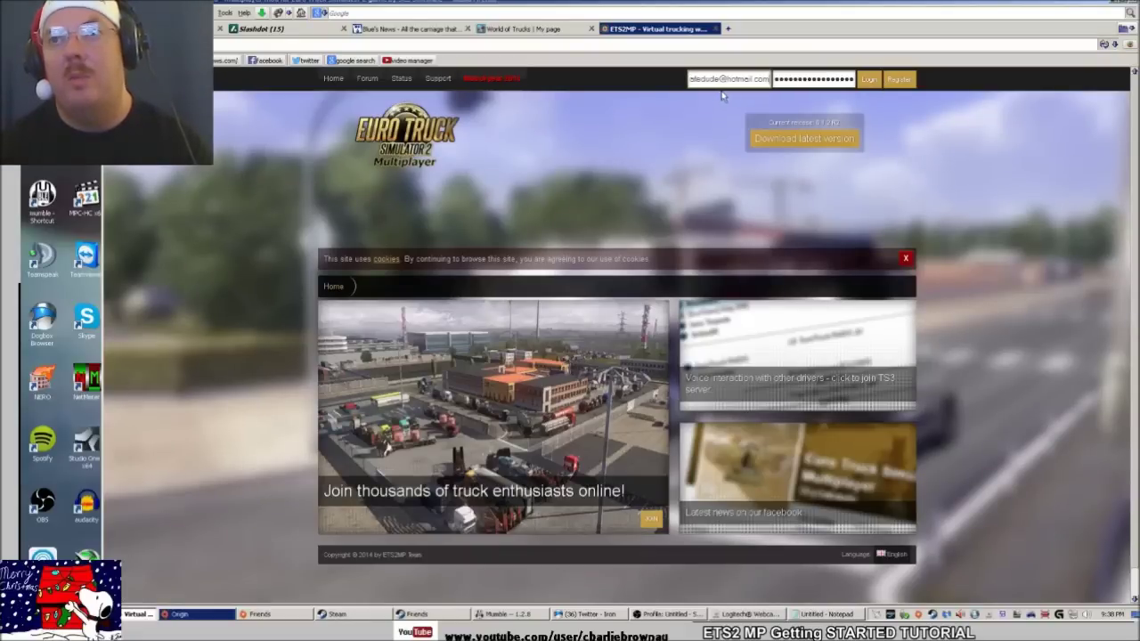
{"action": "left_click", "coordinate": [865, 81]}
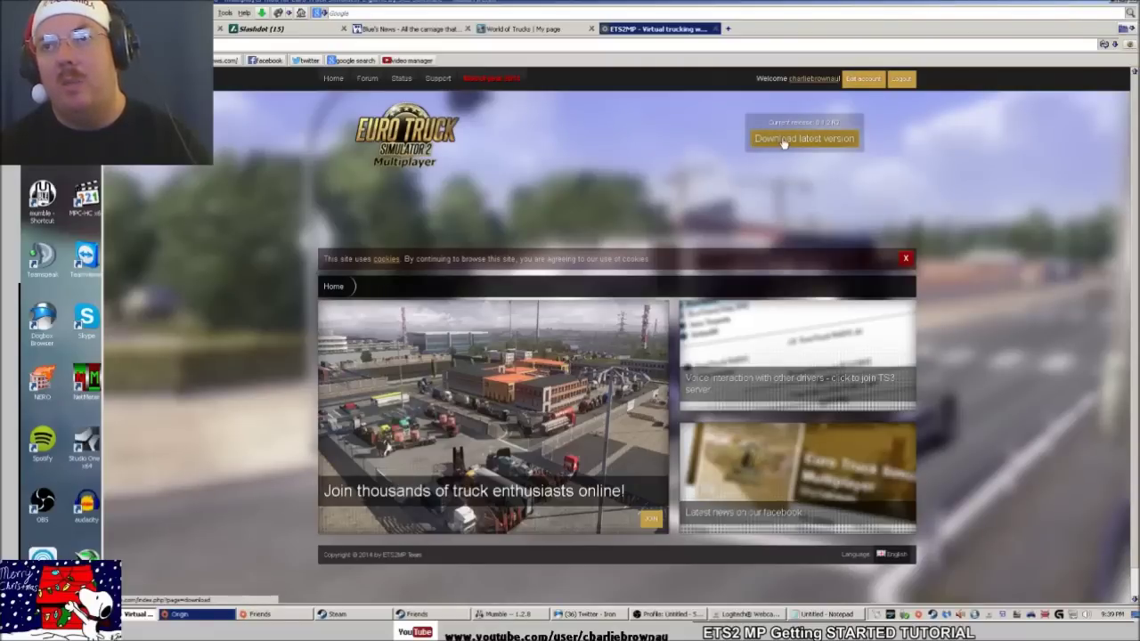
{"action": "left_click", "coordinate": [784, 142]}
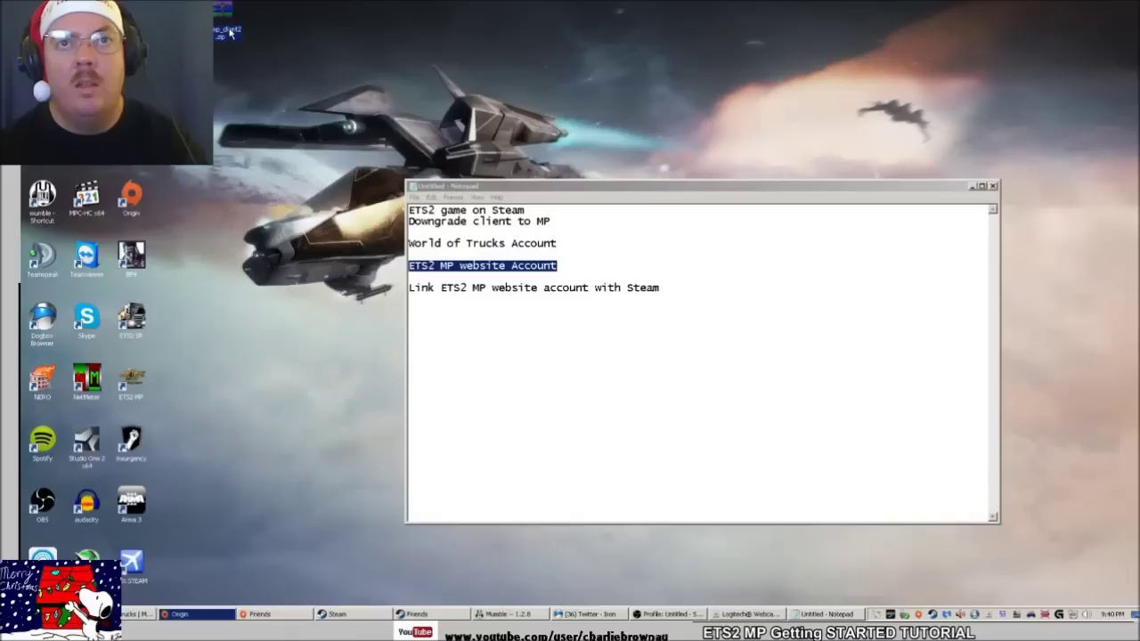
Extract the downloaded ets2mp_client2 archive on the desktop and open the extracted folder.
{"action": "right_click", "coordinate": [231, 30]}
{"action": "left_click", "coordinate": [273, 62]}
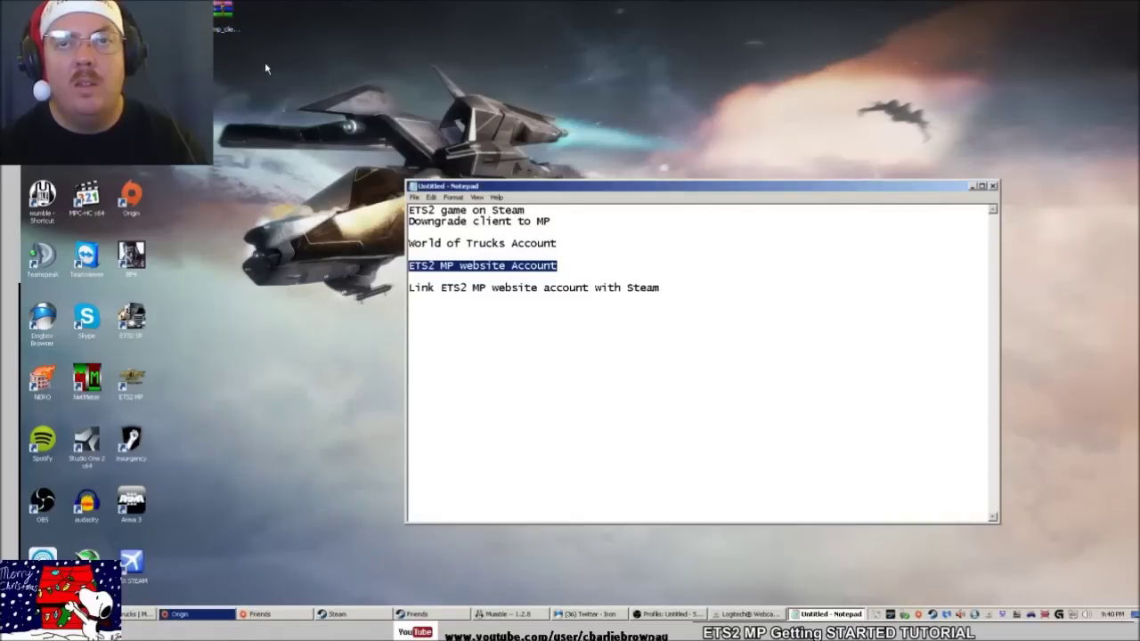
{"action": "double_click", "coordinate": [231, 30]}
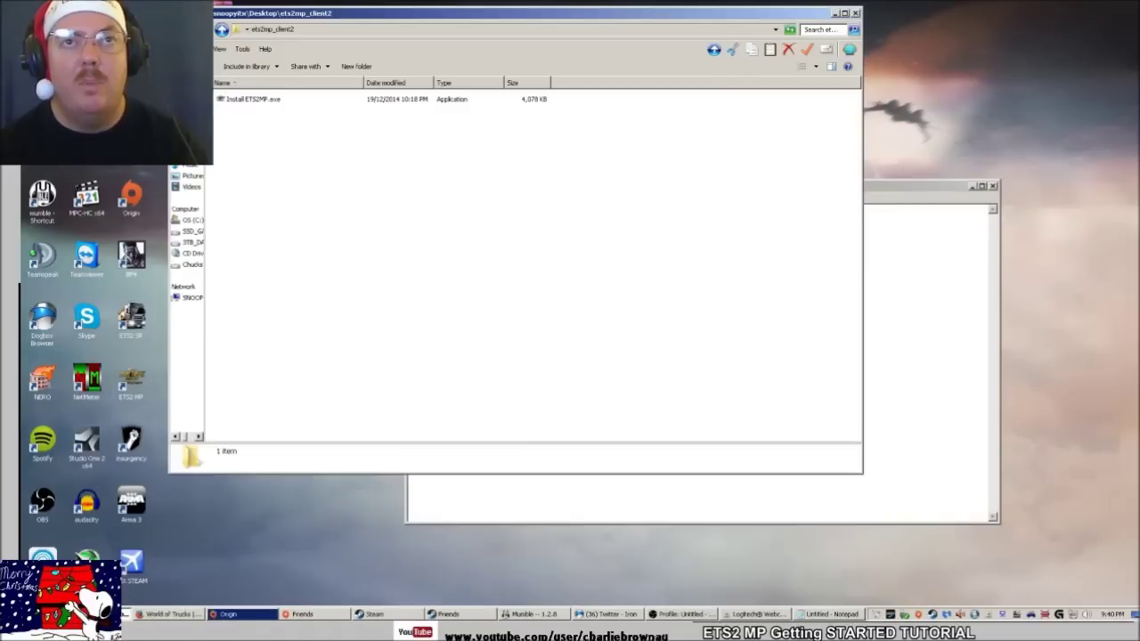
Run Install ETS2MP.exe despite the unverified publisher and close the folder window behind the setup wizard.
{"action": "left_click", "coordinate": [239, 99]}
{"action": "double_click", "coordinate": [238, 100]}
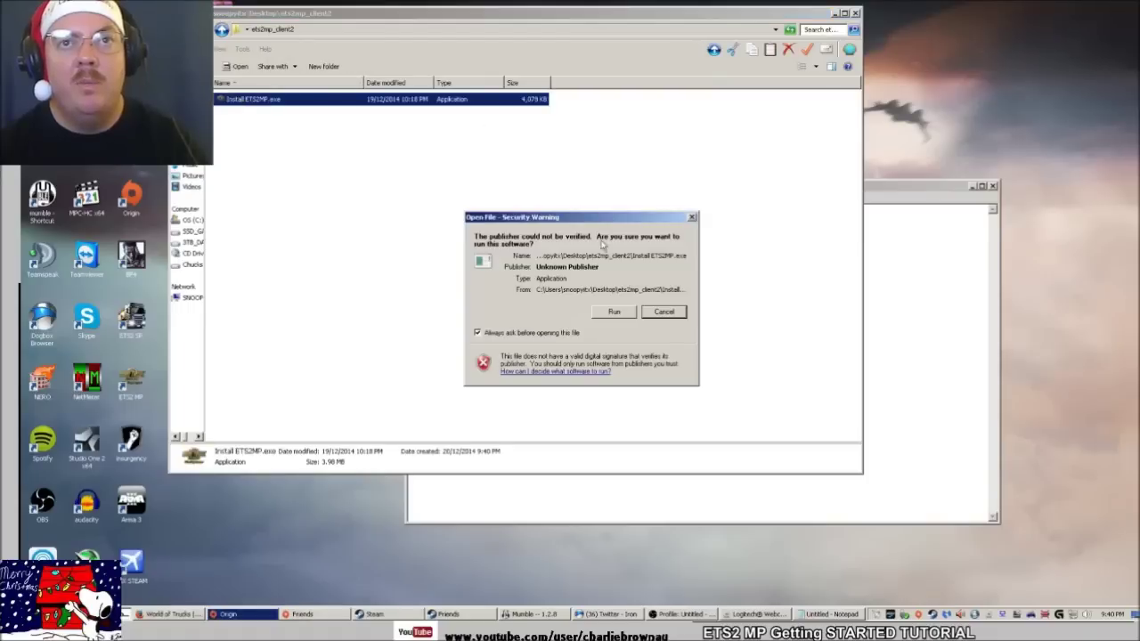
{"action": "left_click", "coordinate": [602, 310]}
{"action": "left_click", "coordinate": [593, 327]}
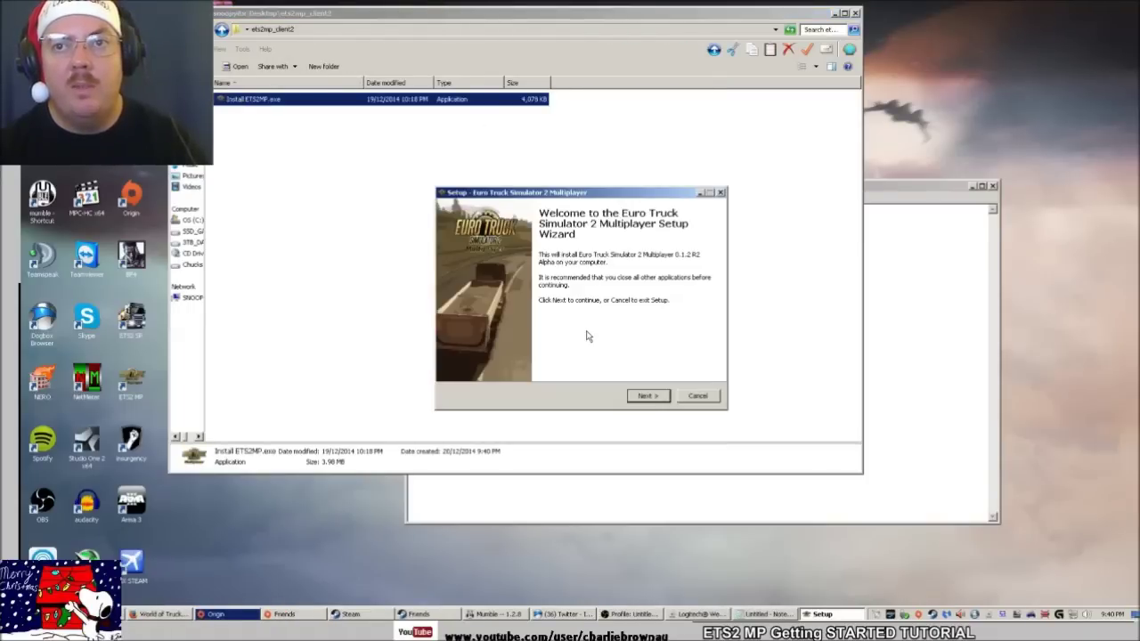
{"action": "left_click", "coordinate": [856, 13]}
Accept the setup's license agreement and keep the proposed multiplayer install folder and Euro Truck Simulator 2 directory.
{"action": "left_click", "coordinate": [648, 395]}
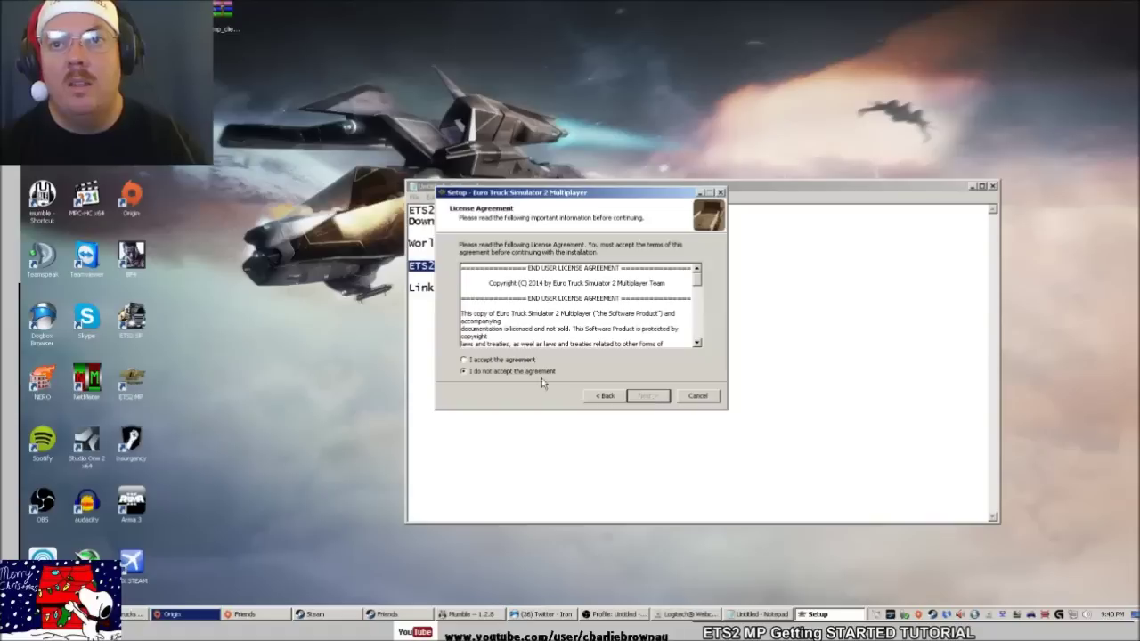
{"action": "left_click", "coordinate": [507, 361]}
{"action": "left_click", "coordinate": [649, 399]}
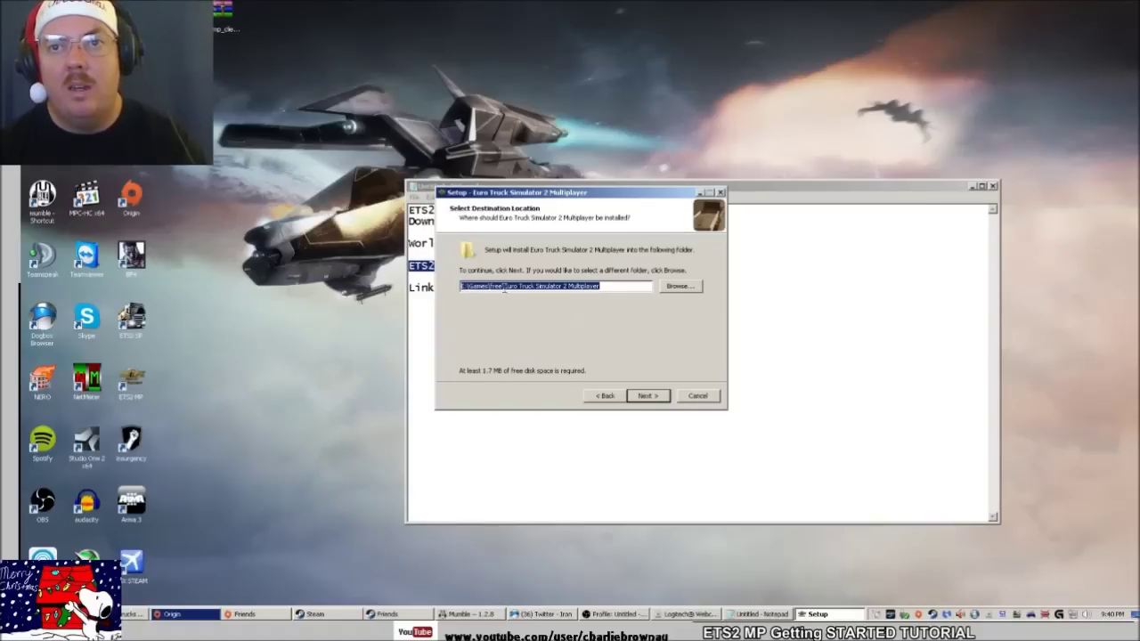
{"action": "left_click", "coordinate": [649, 398]}
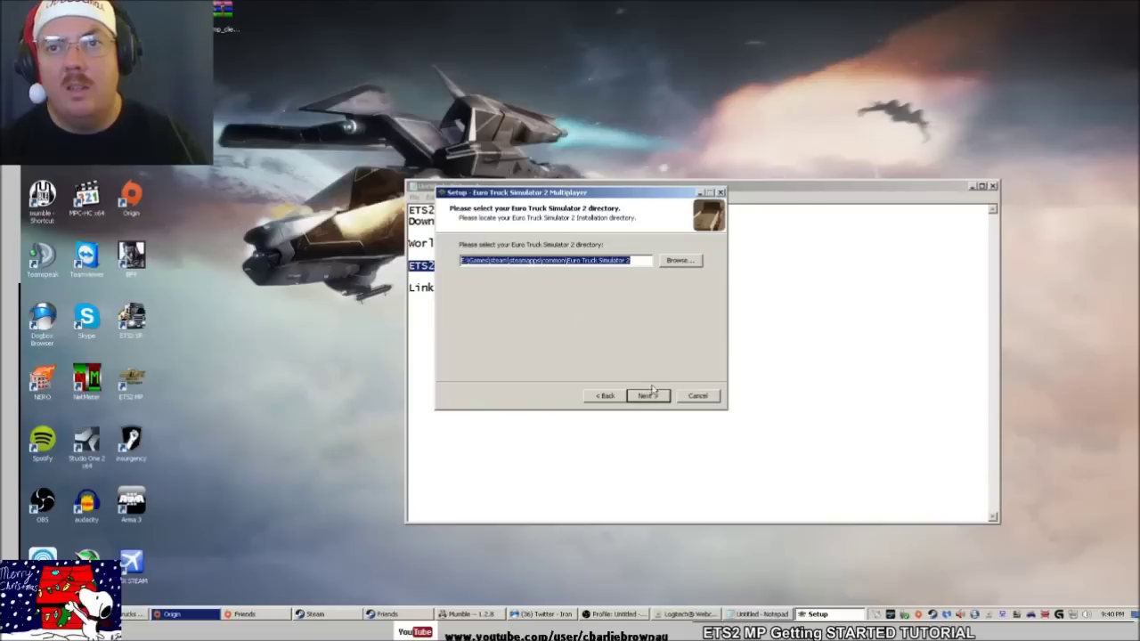
{"action": "left_click", "coordinate": [647, 396]}
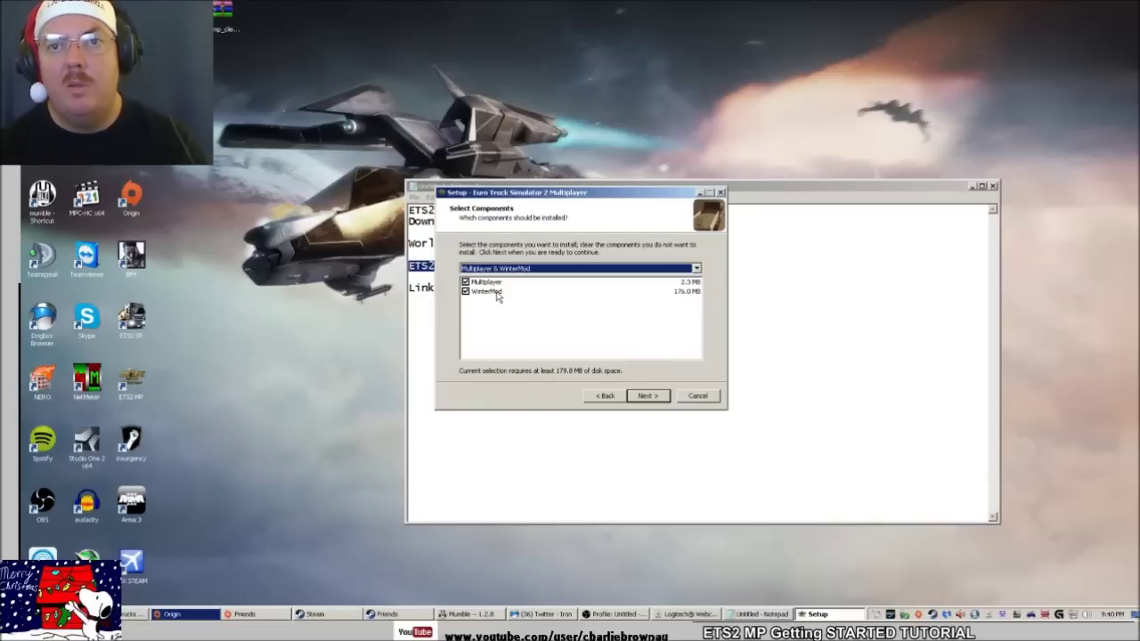
Start installing Multiplayer and WinterMod with the default additional tasks, showing the download details and moving the setup window aside.
{"action": "left_click", "coordinate": [649, 398]}
{"action": "left_click", "coordinate": [650, 396]}
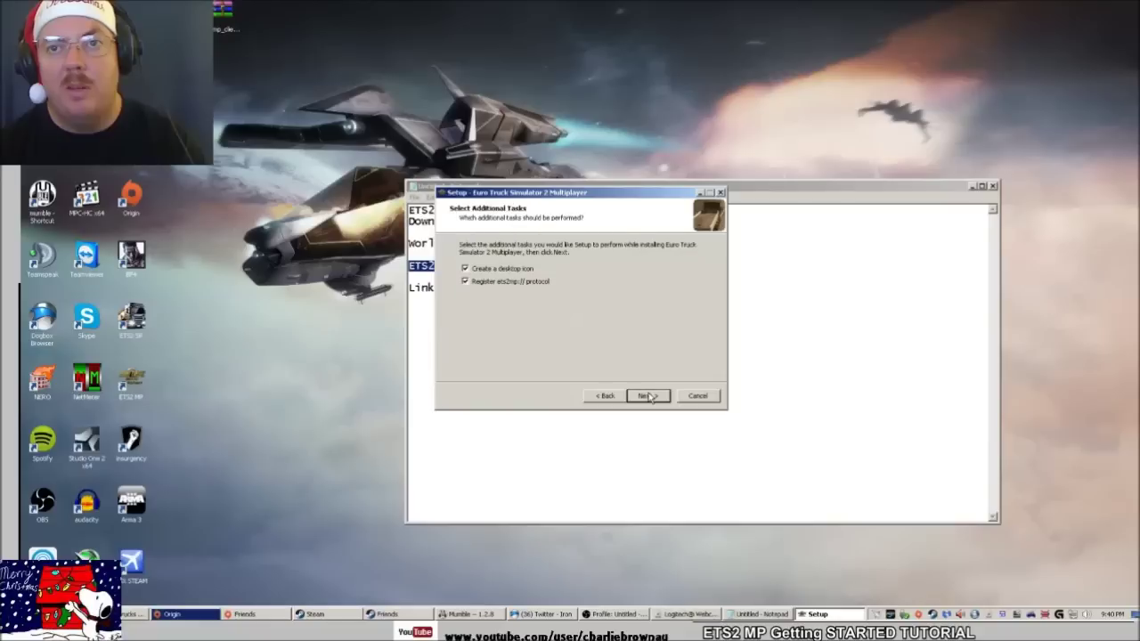
{"action": "left_click", "coordinate": [650, 396]}
{"action": "left_click", "coordinate": [649, 396]}
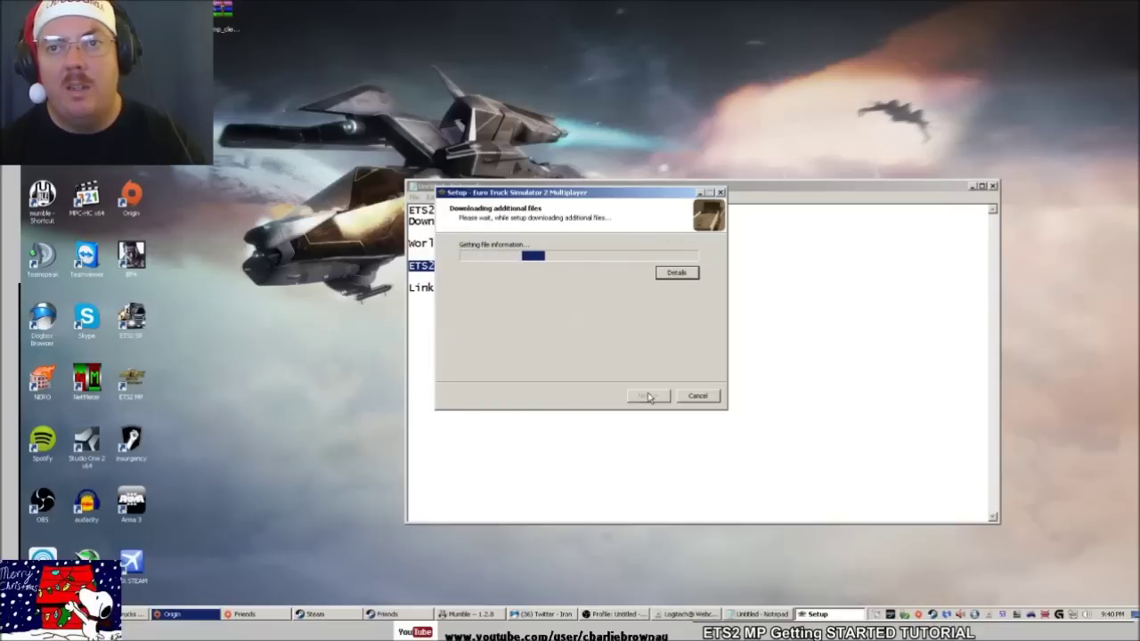
{"action": "left_click", "coordinate": [682, 274]}
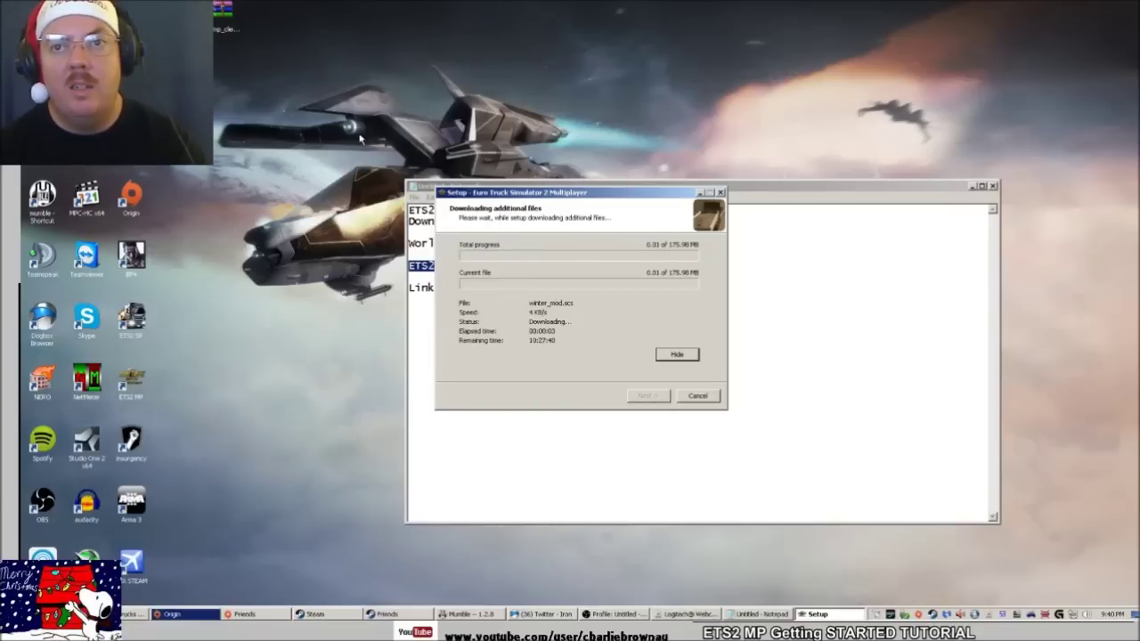
{"action": "left_click_drag", "start_coordinate": [631, 198], "coordinate": [365, 67]}
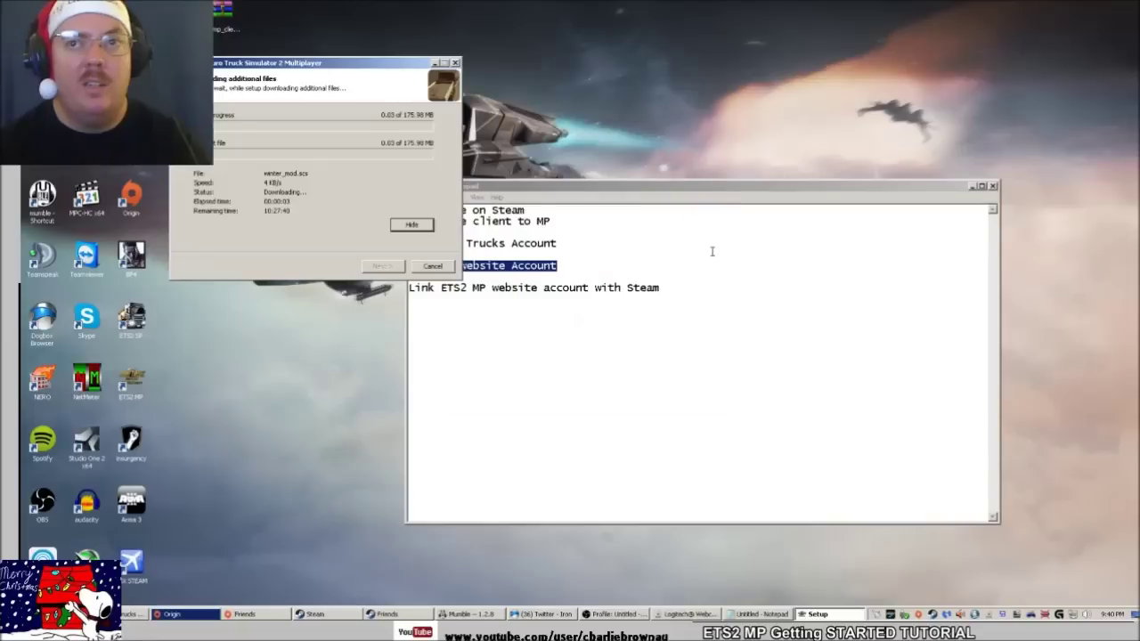
Highlight the text about linking the ETS2 MP website account with Steam in the Notepad checklist.
{"action": "left_click", "coordinate": [505, 294]}
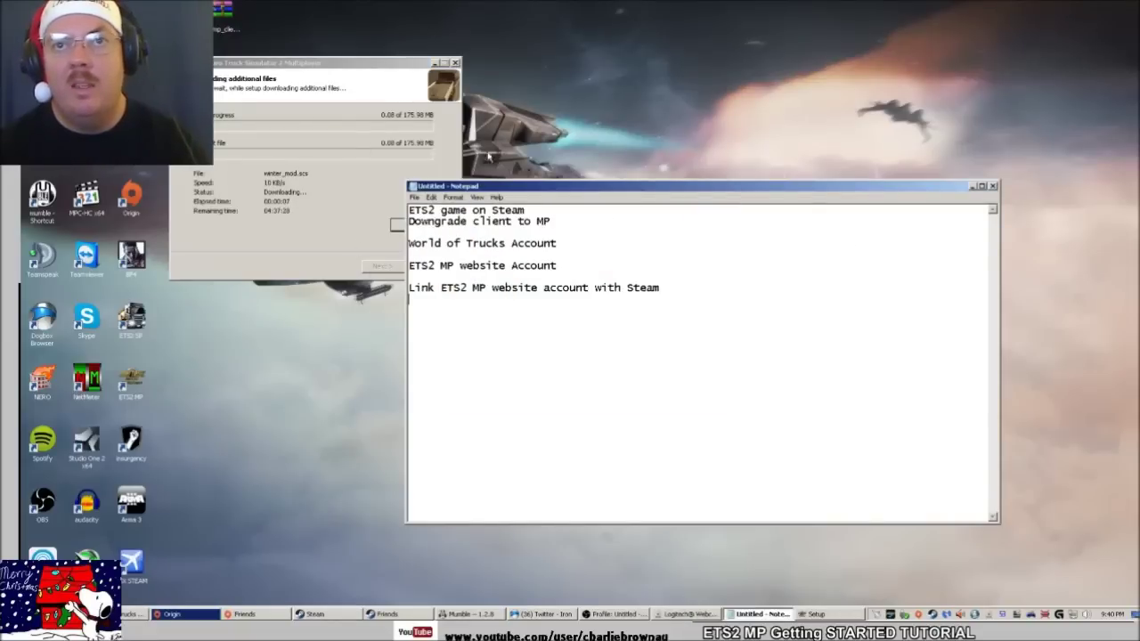
{"action": "left_click_drag", "start_coordinate": [448, 288], "coordinate": [738, 288]}
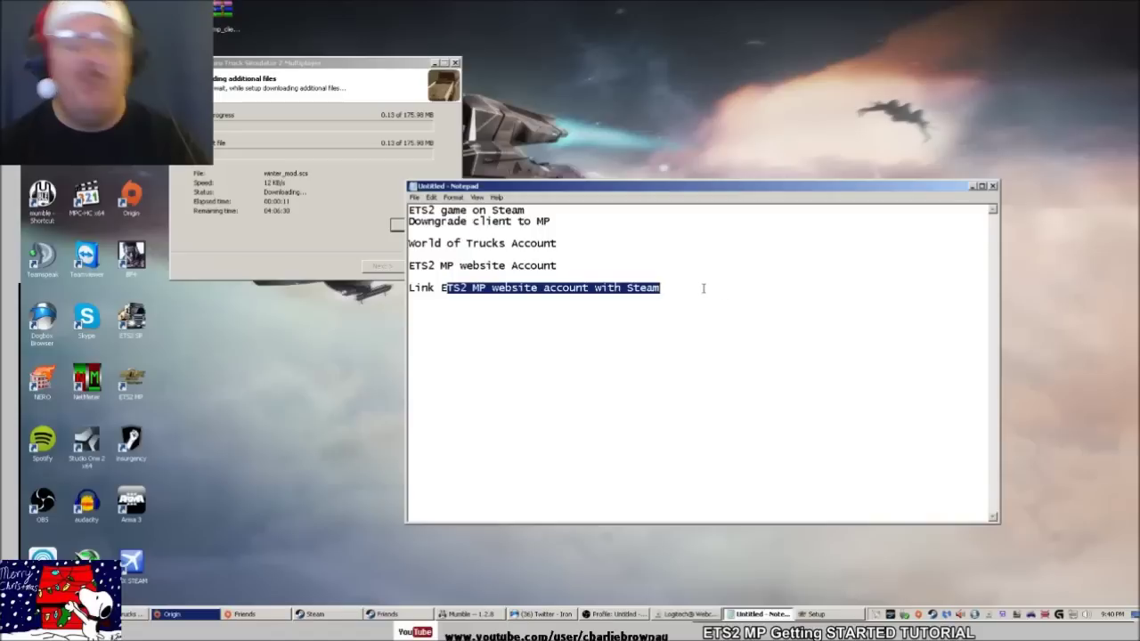
{"action": "left_click", "coordinate": [702, 288]}
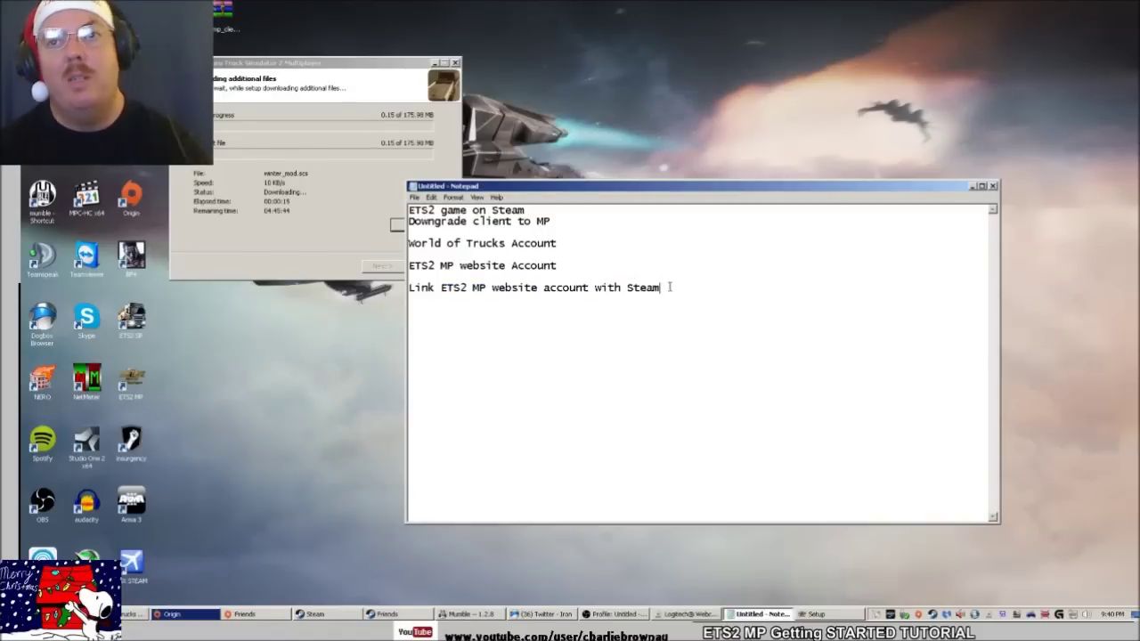
{"action": "key", "text": "Return"}
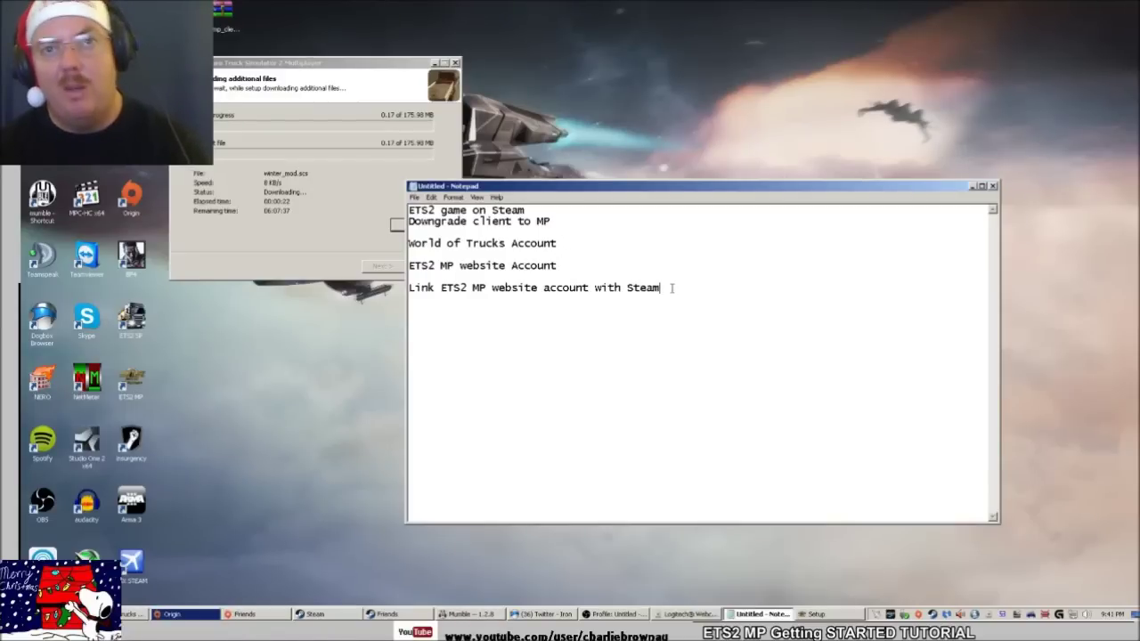
Cancel the running Euro Truck Simulator 2 Multiplayer setup and confirm exiting it.
{"action": "left_click", "coordinate": [359, 203]}
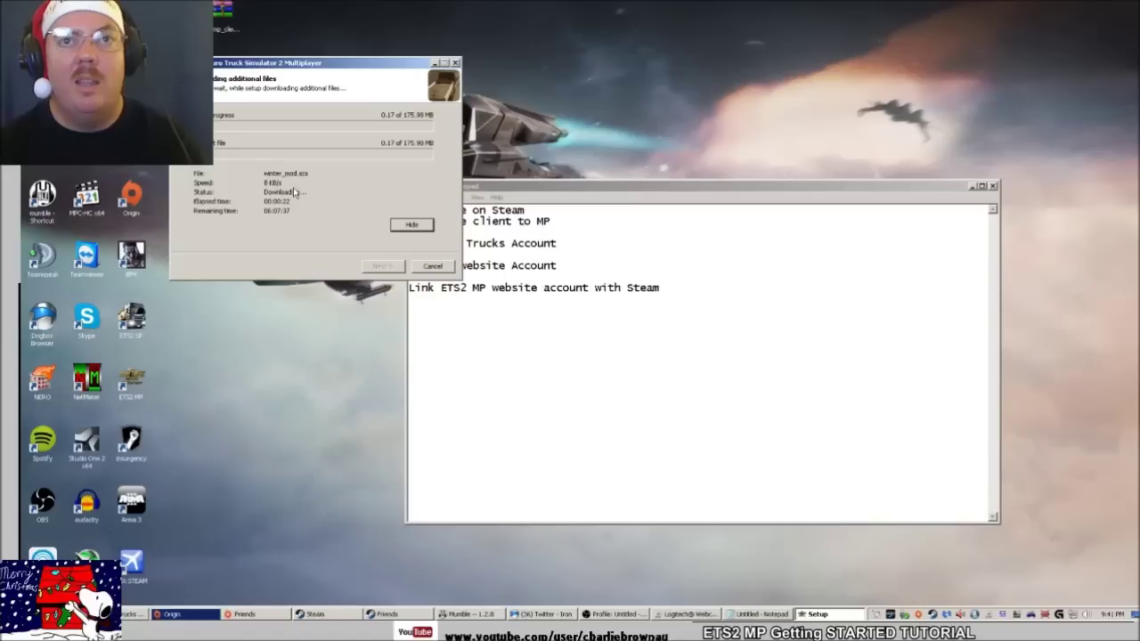
{"action": "left_click", "coordinate": [432, 266]}
{"action": "left_click", "coordinate": [624, 355]}
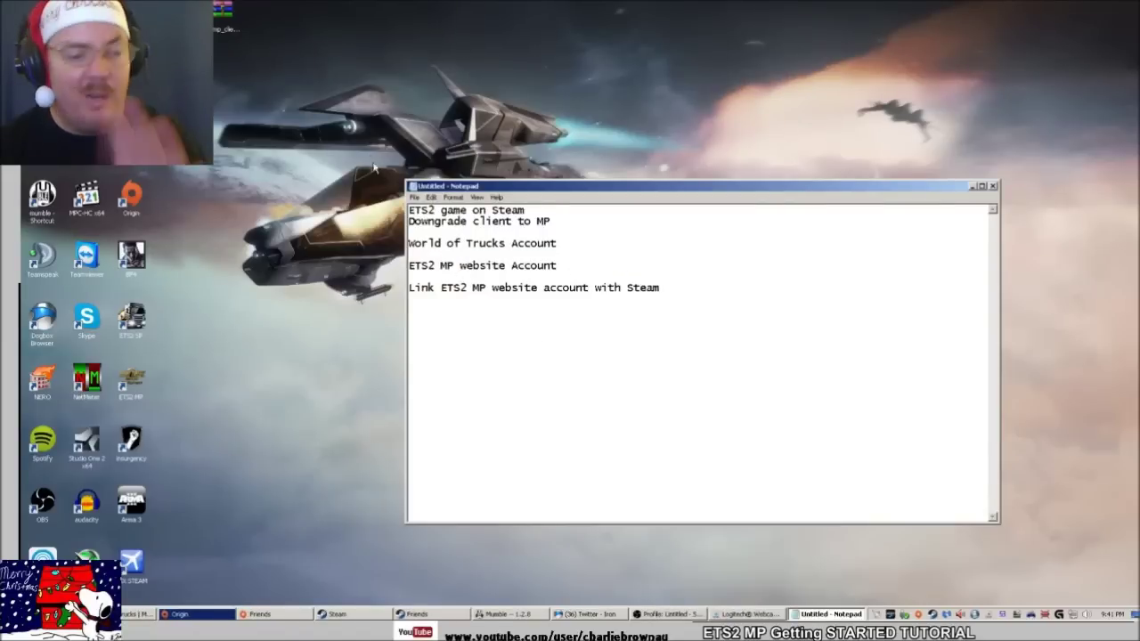
Delete the downloaded ETS2MP client files from the desktop and close the Notepad checklist without saving it.
{"action": "left_click", "coordinate": [275, 57]}
{"action": "right_click", "coordinate": [224, 23]}
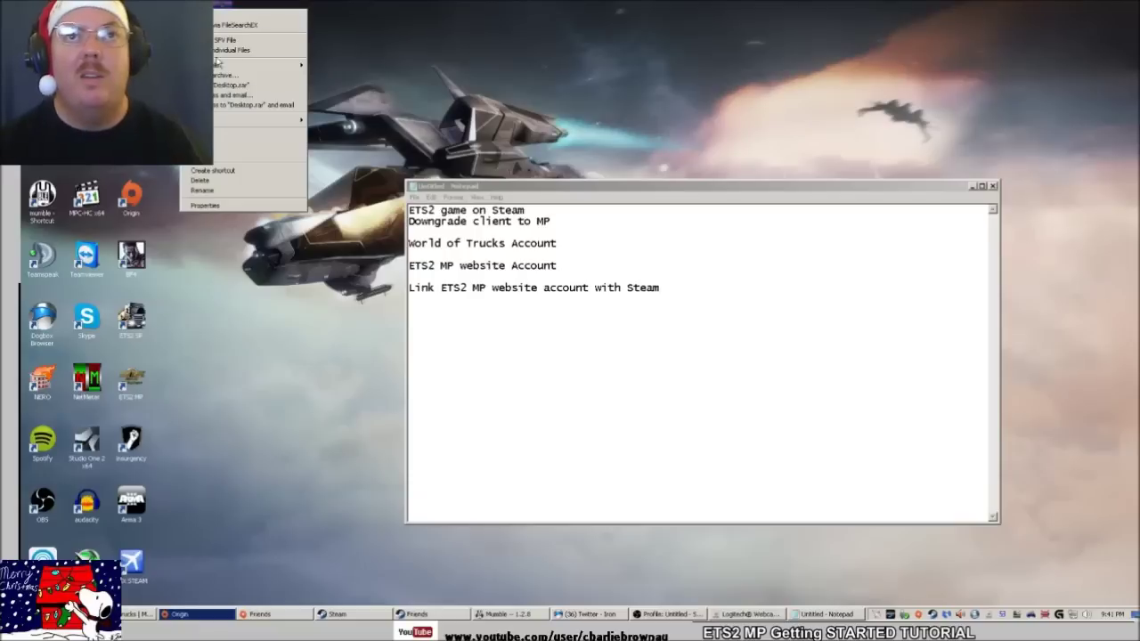
{"action": "left_click", "coordinate": [244, 183]}
{"action": "key", "text": "Return"}
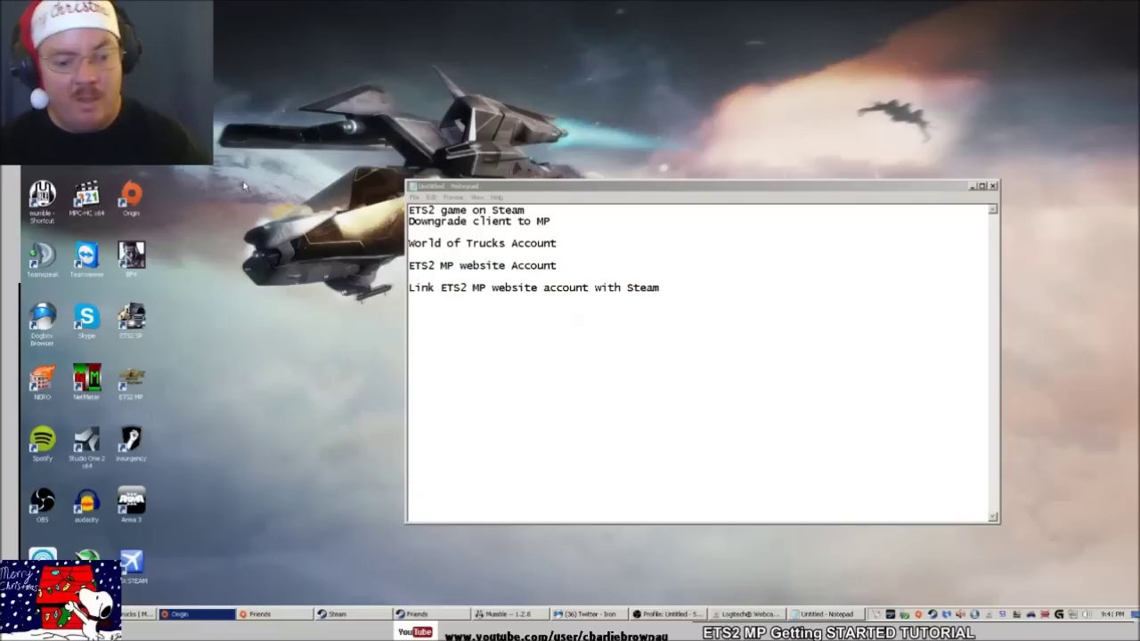
{"action": "double_click", "coordinate": [416, 189]}
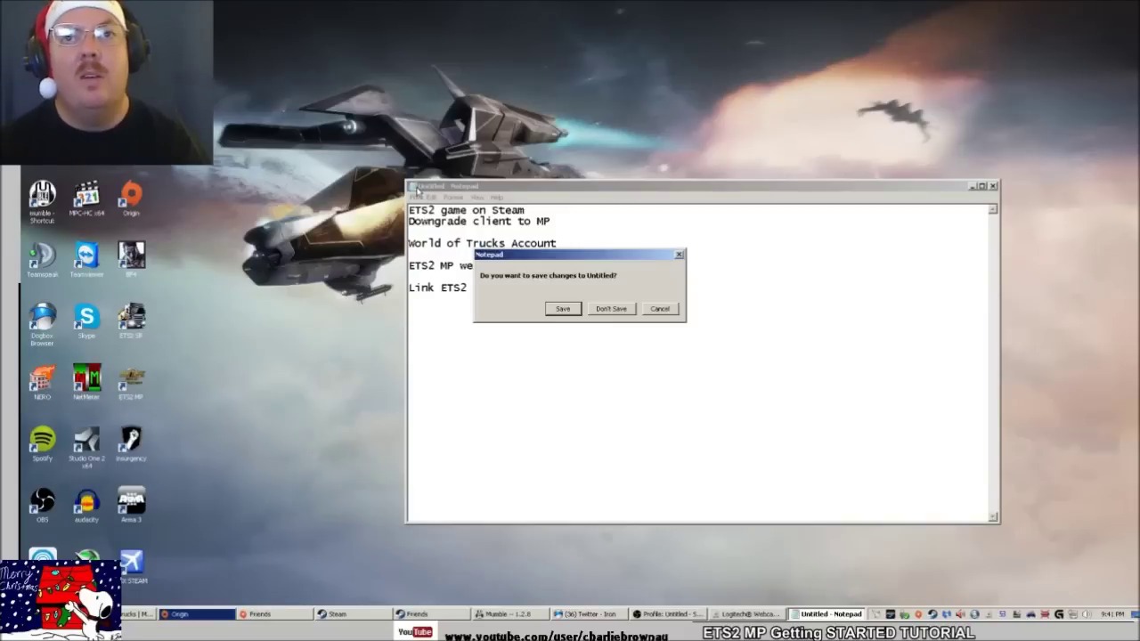
{"action": "left_click", "coordinate": [612, 309]}
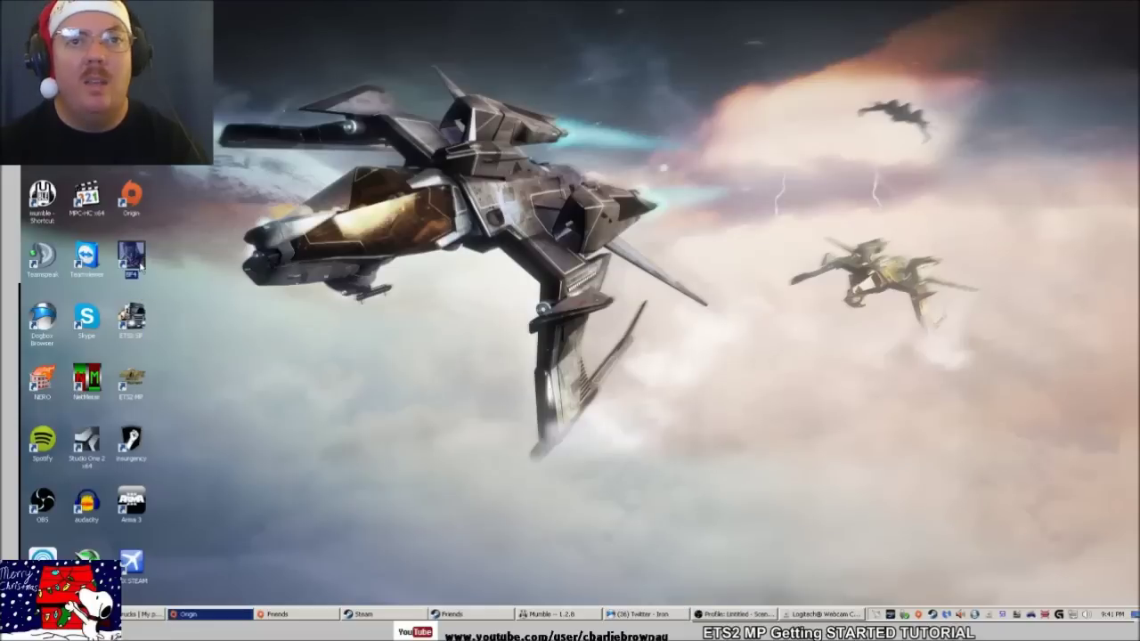
Launch Euro Truck Simulator 2 from the ETS2 MP desktop shortcut, cancel the online sign-in and continue with the Level 14 profile.
{"action": "left_click", "coordinate": [134, 321]}
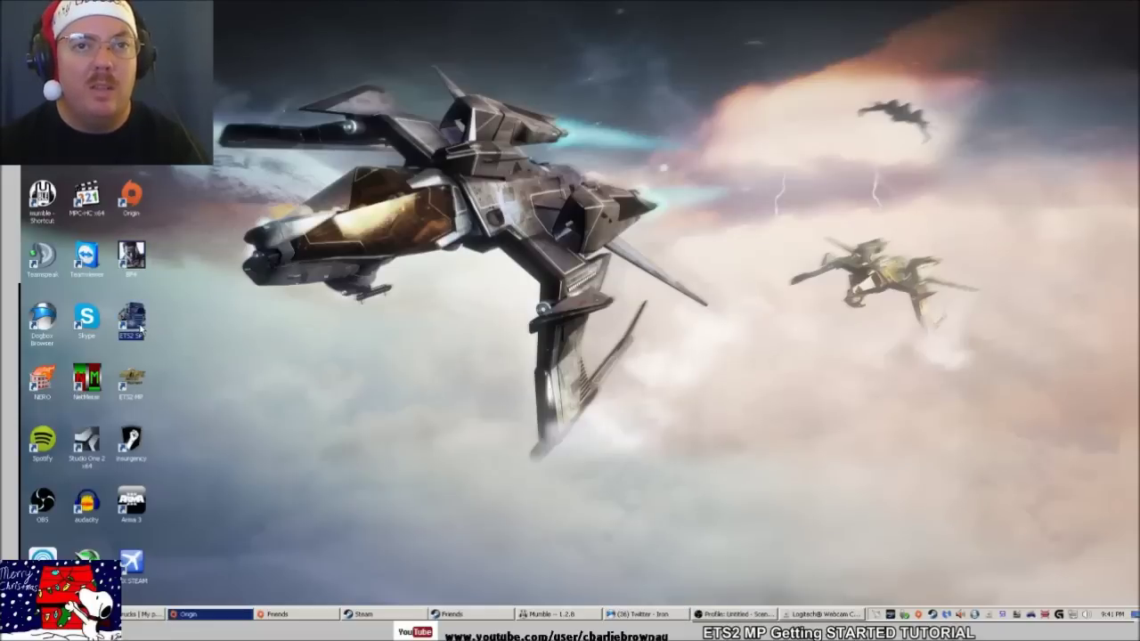
{"action": "double_click", "coordinate": [131, 390]}
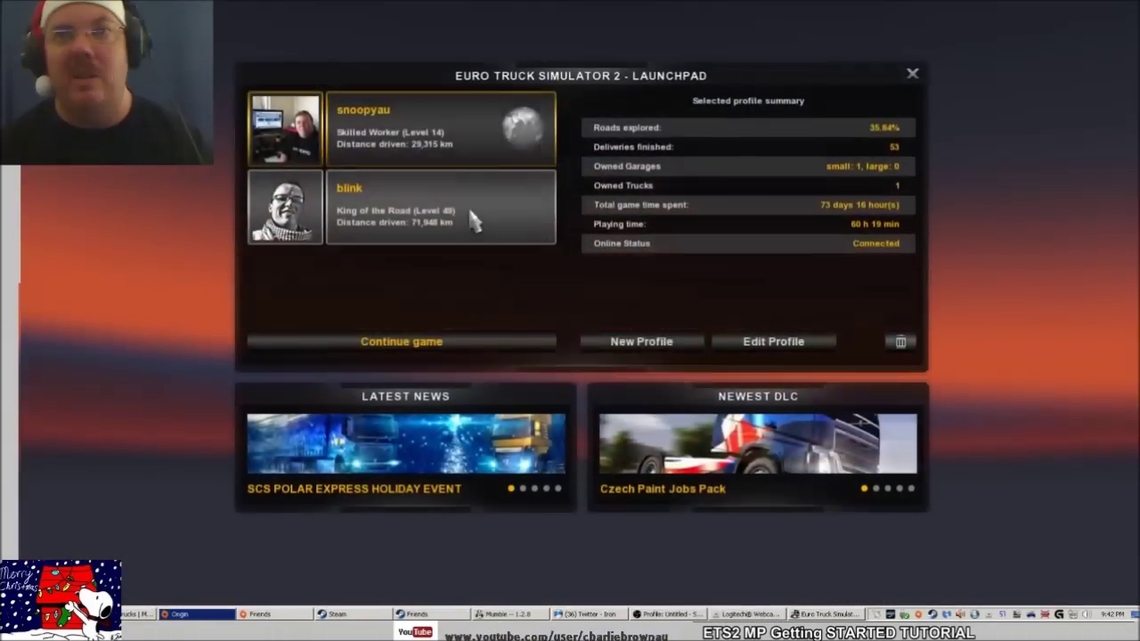
{"action": "left_click", "coordinate": [581, 394]}
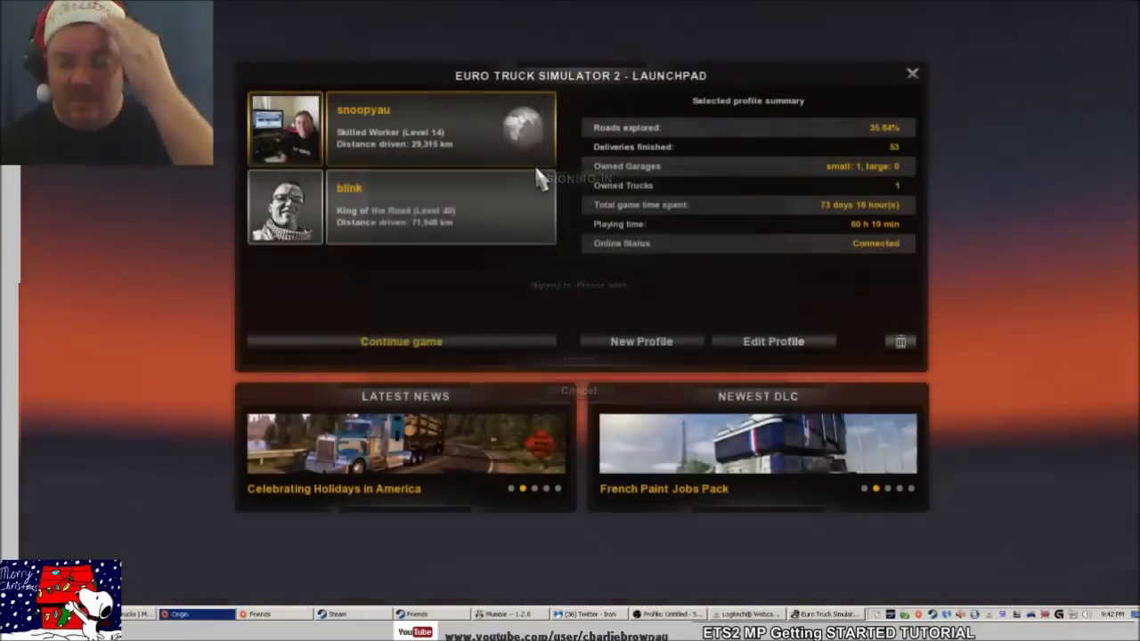
{"action": "double_click", "coordinate": [535, 170]}
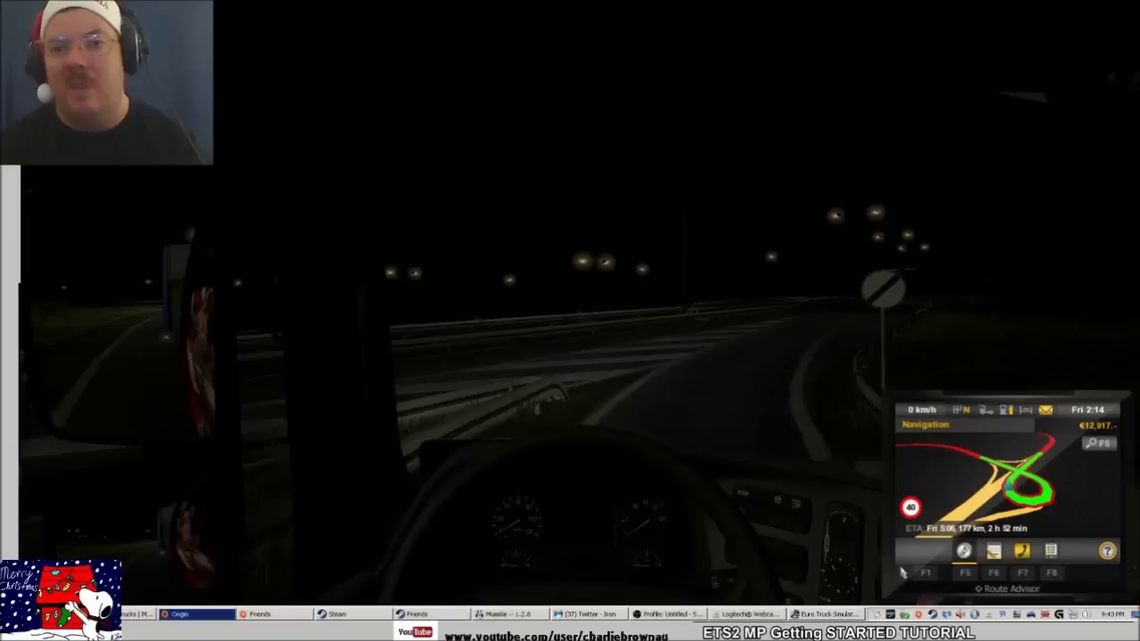
Look at the truck and trailer from the exterior camera and return to the interior driving view.
{"action": "key", "text": "2"}
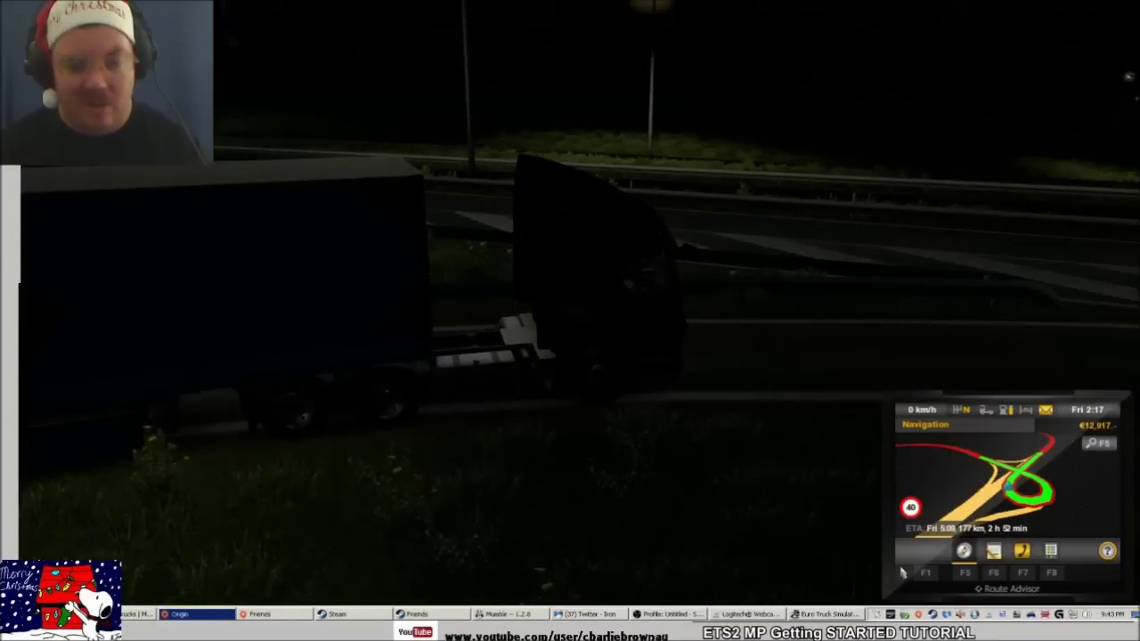
{"action": "key", "text": "1"}
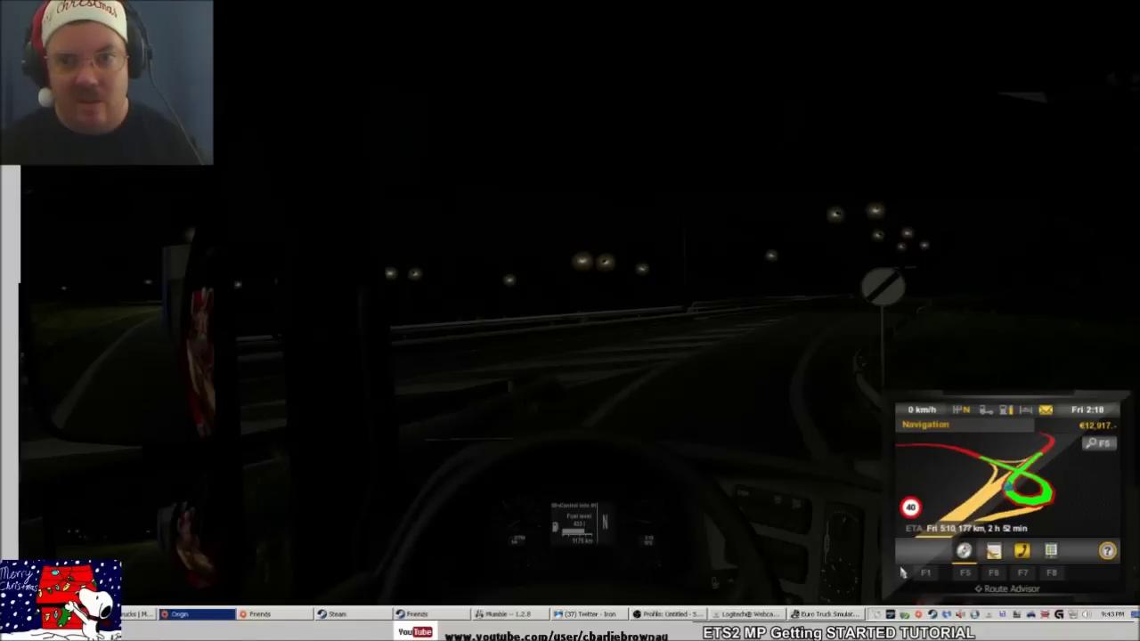
Switch on the truck's first light stage and drive onto the motorway, alternating between the exterior and interior cameras.
{"action": "key", "text": "l"}
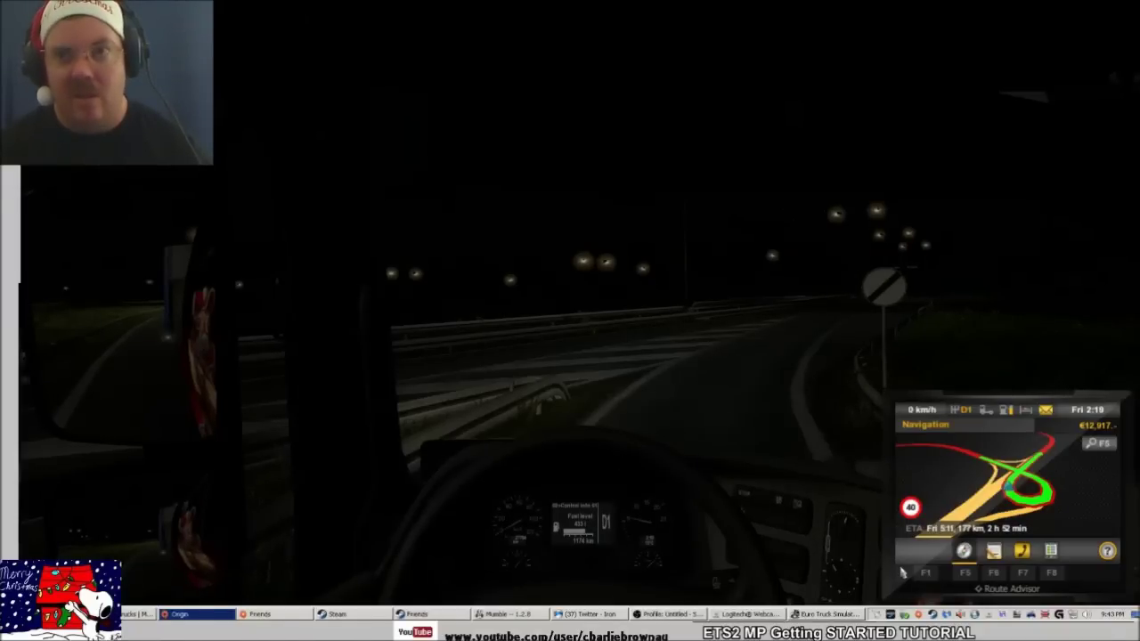
{"action": "key", "text": "2"}
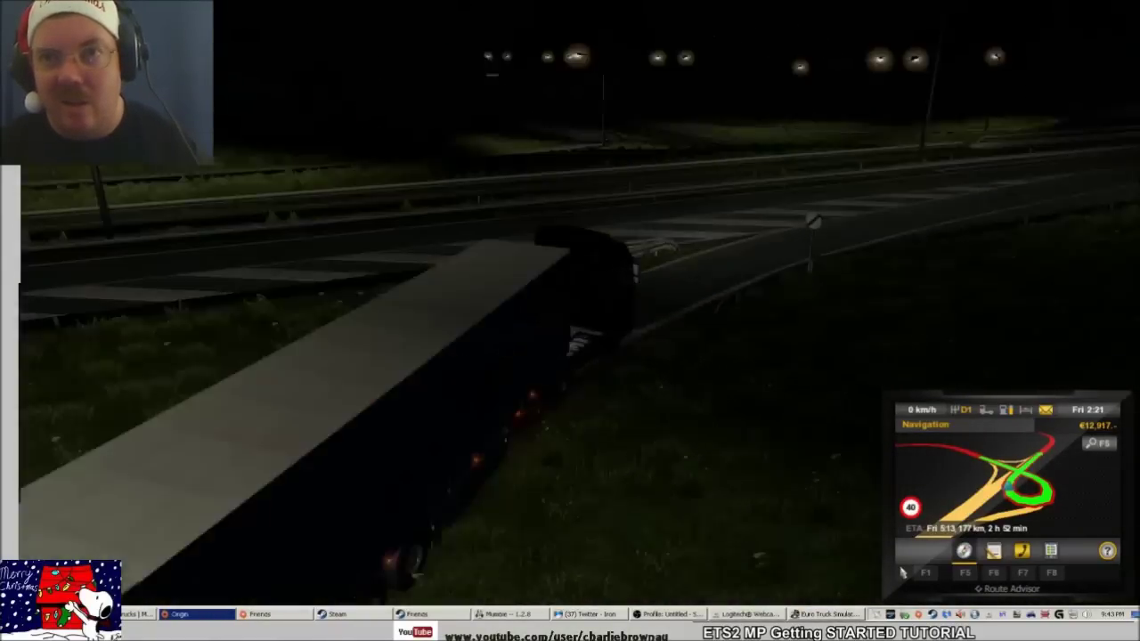
{"action": "key", "text": "1"}
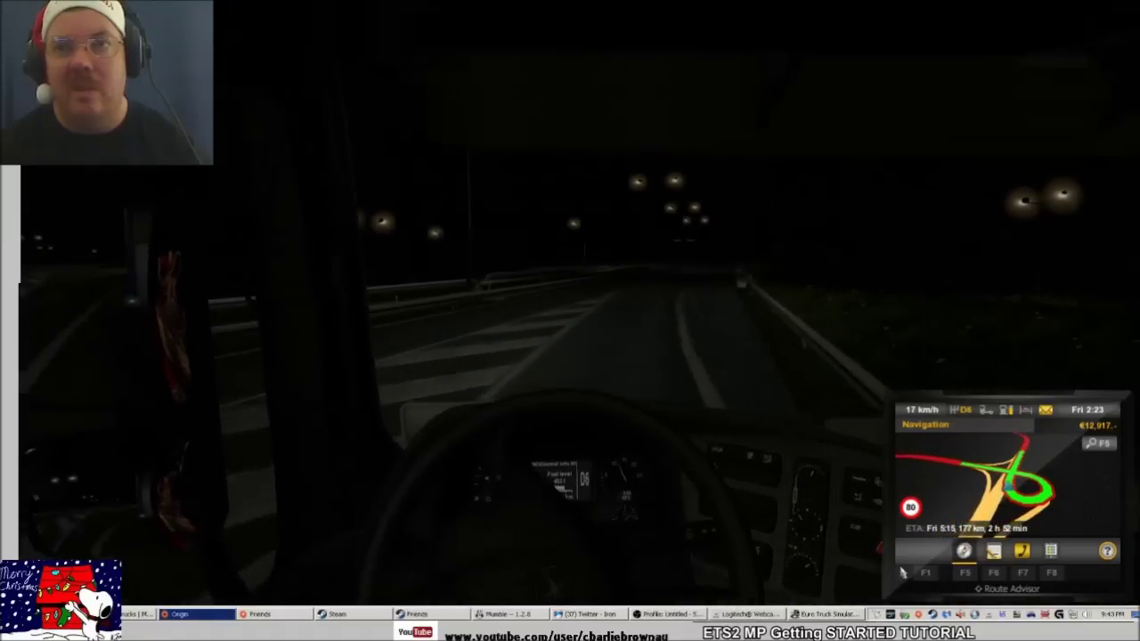
{"action": "key", "text": "2"}
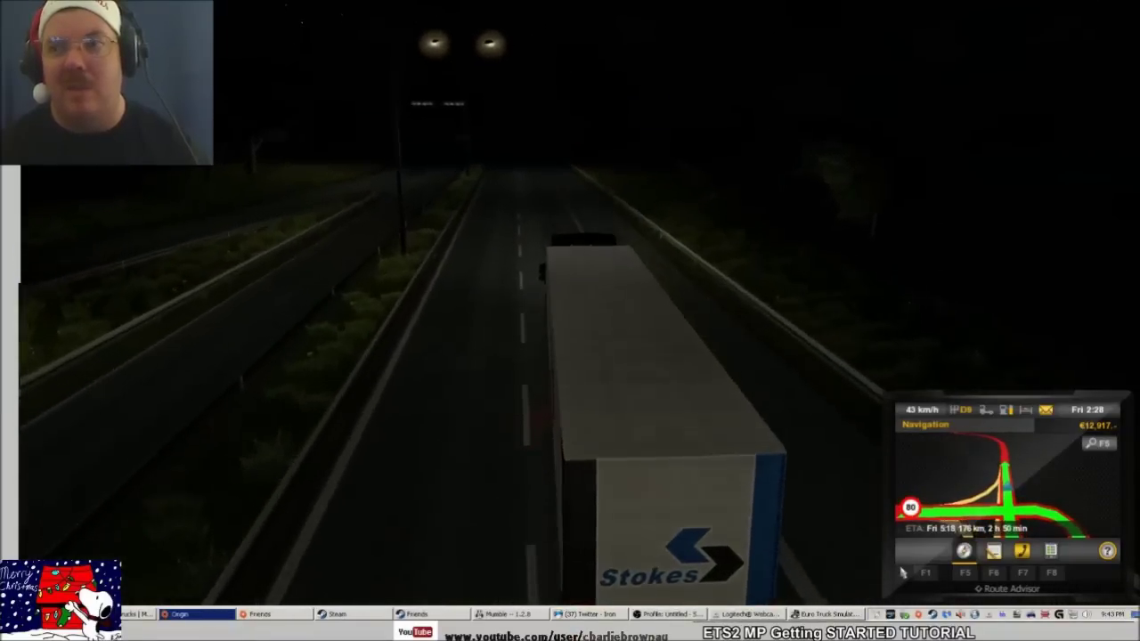
{"action": "key", "text": "1"}
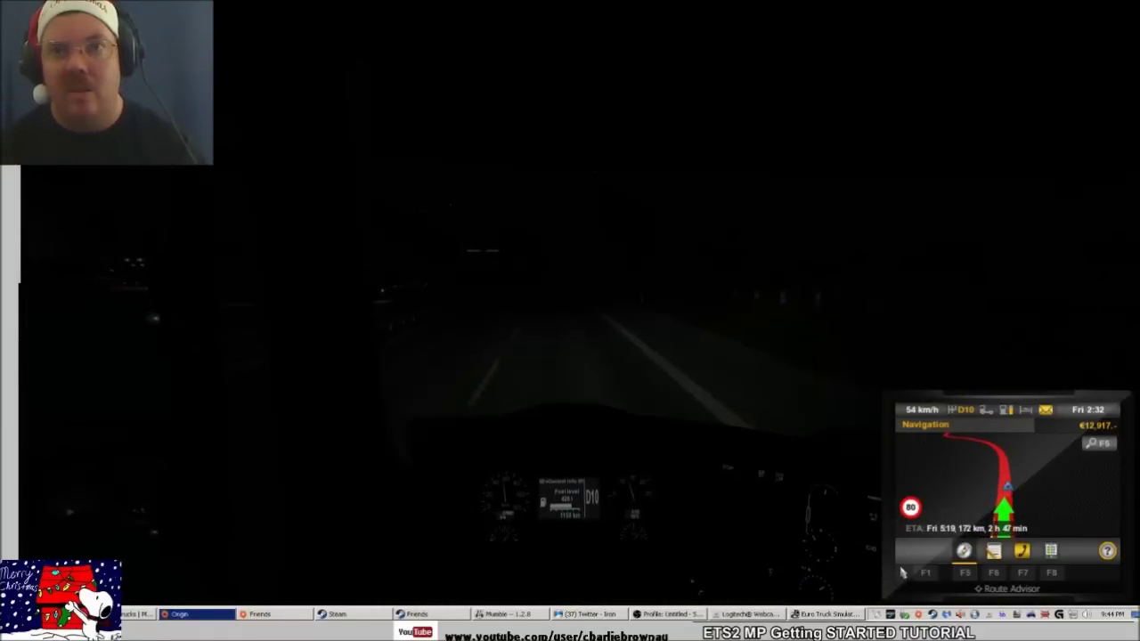
Turn on the truck's headlights for night driving and check the truck from the exterior camera.
{"action": "key", "text": "l"}
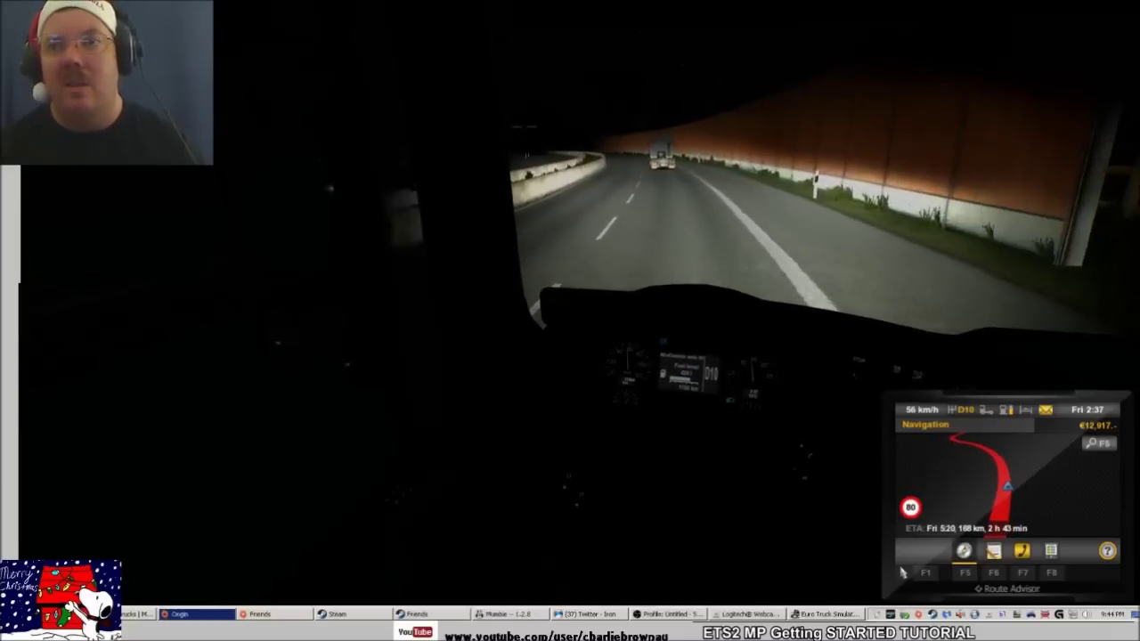
{"action": "key", "text": "2"}
{"action": "key", "text": "1"}
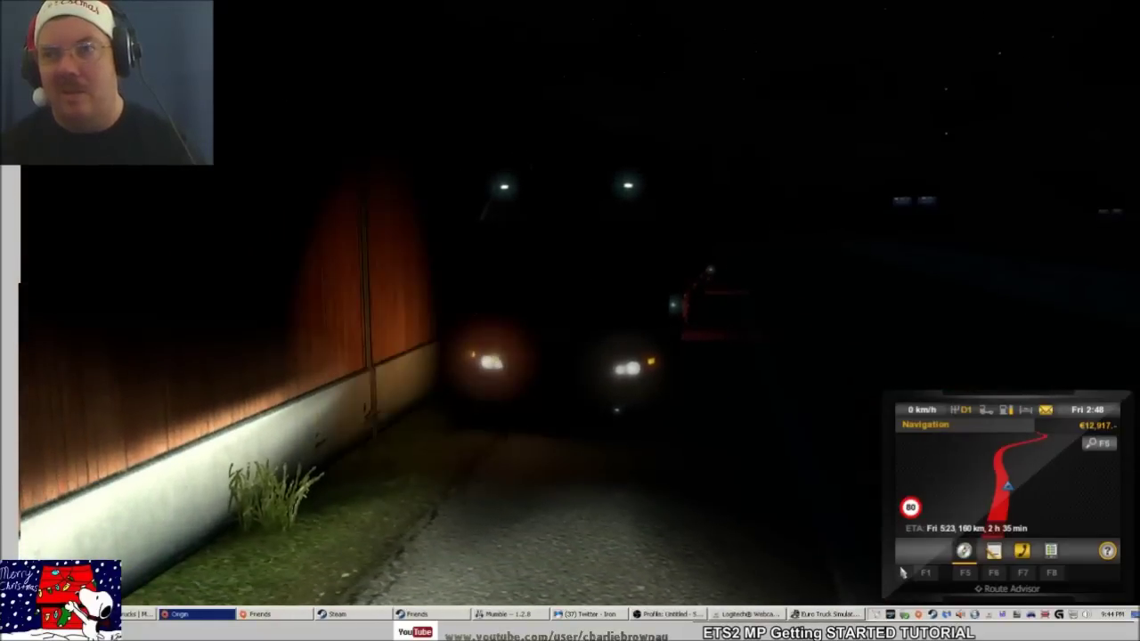
Stop driving and quit Euro Truck Simulator 2 to the desktop, confirming the exit.
{"action": "key", "text": "Escape"}
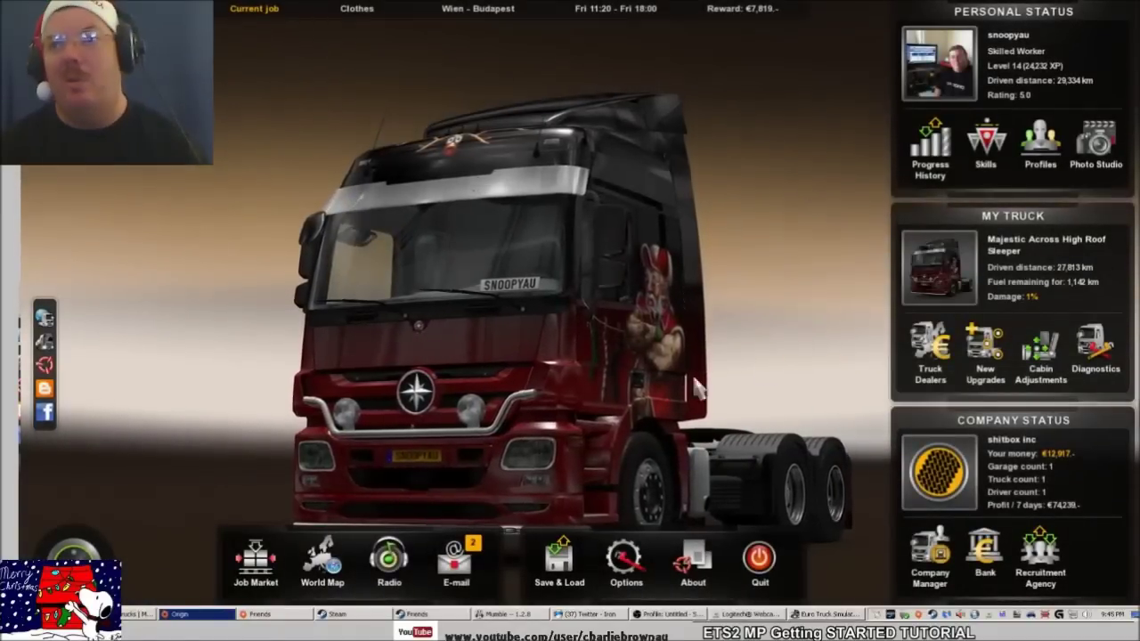
{"action": "left_click", "coordinate": [759, 559]}
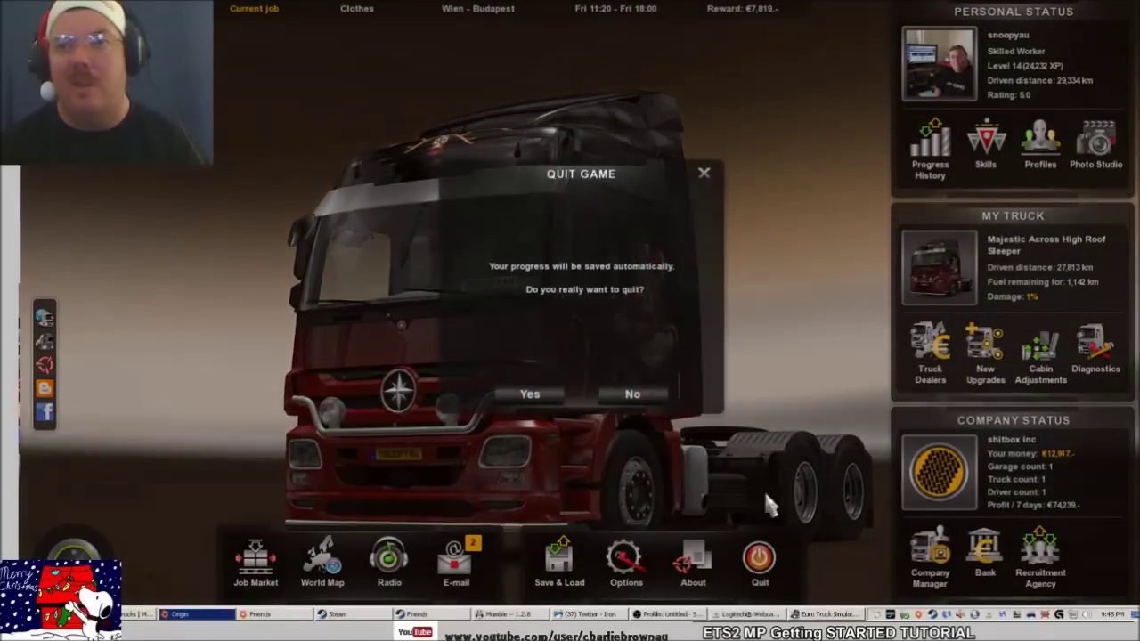
{"action": "left_click", "coordinate": [546, 389]}
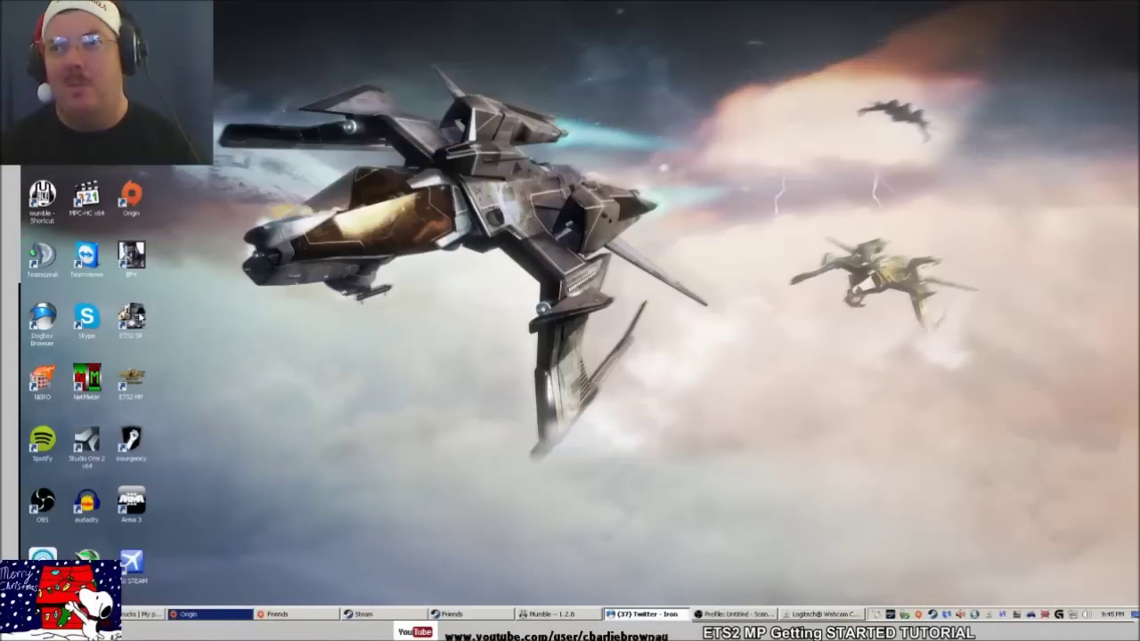